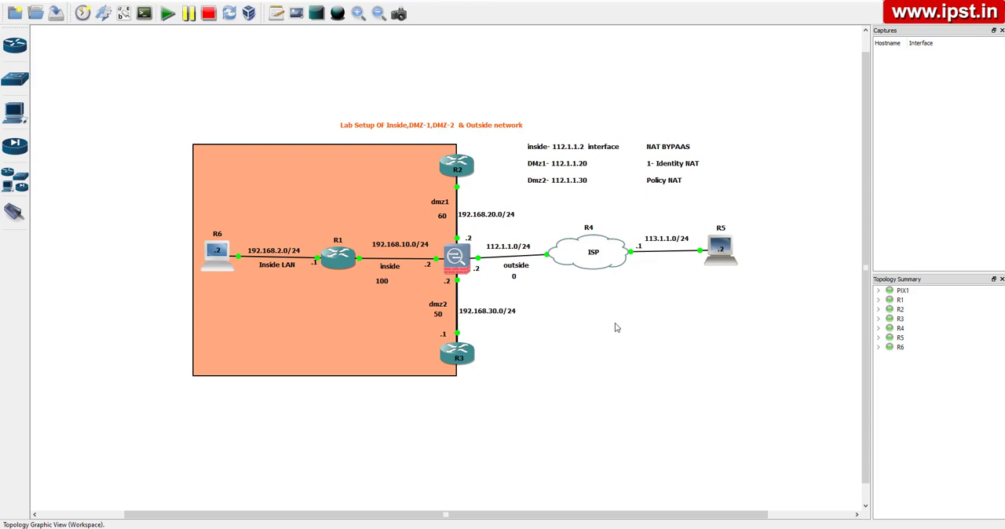
Add a two-line note reading "NAT- BYPASS" and "Identity NAT", separated by a blank line, inside the orange area above R6
left_click(276, 14)
left_click(228, 169)
type("NAT- BYPASS")
key("Return")
key("Return")
type("Identity")
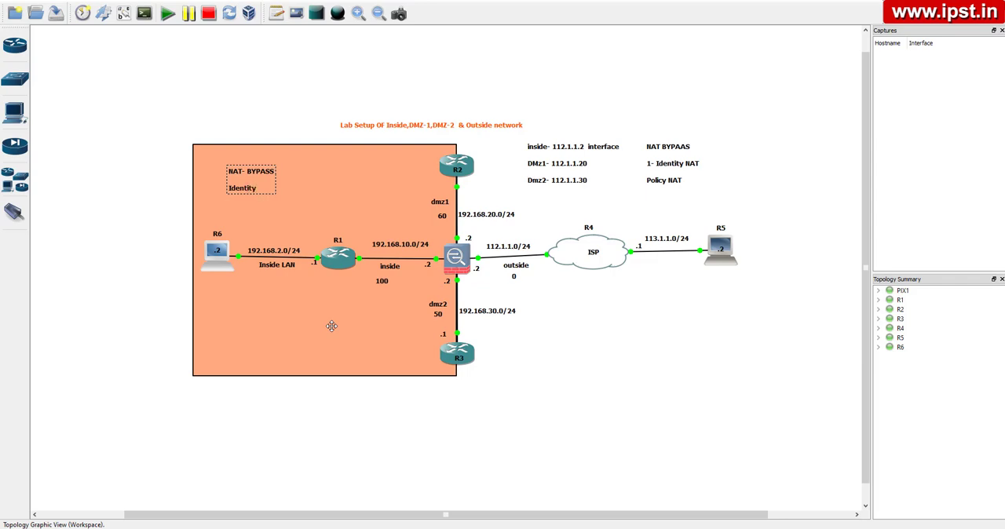
type(" NAT")
left_click(299, 201)
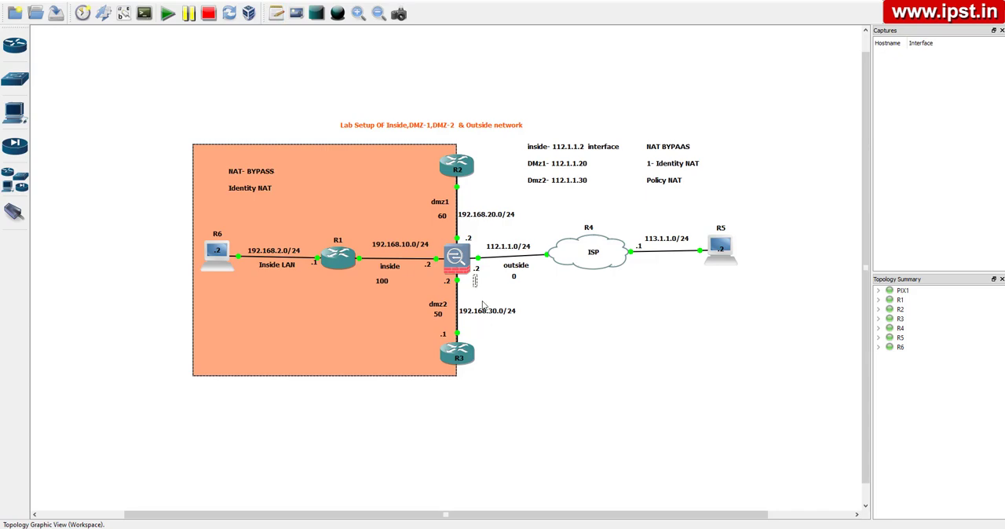
Add a "NAT-Control" note and place it just below the firewall, above the 192.168.30.0/24 label
type("NAT-Control")
left_click(555, 307)
left_click_drag(482, 276, 474, 291)
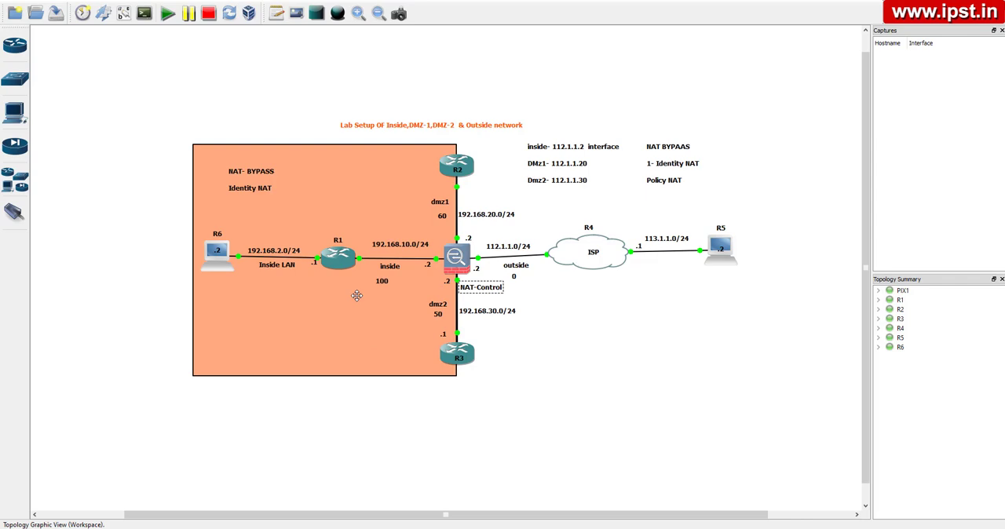
left_click(577, 344)
left_click_drag(489, 291, 490, 295)
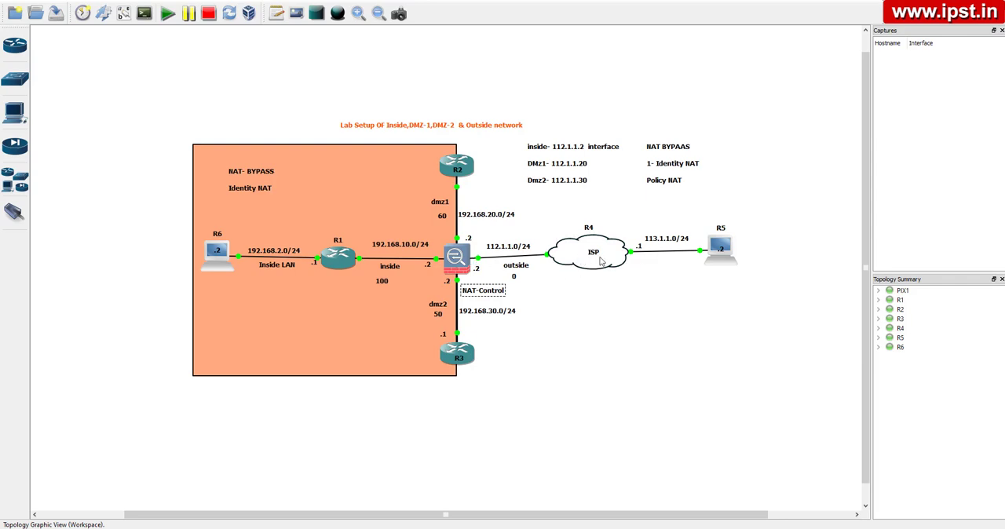
Switch to SuperPuTTY, shift its window slightly down, and bring up the R1 console with a fresh prompt
mouse_move(731, 248)
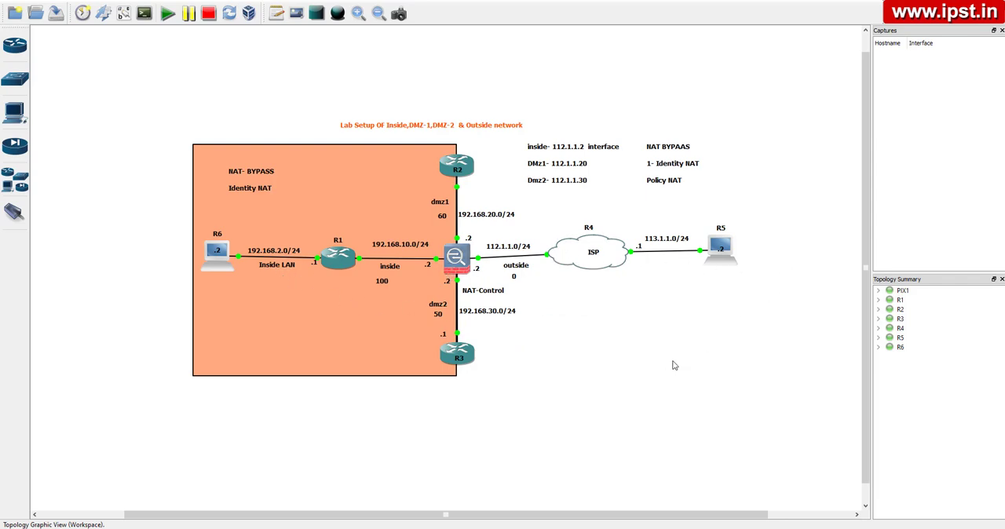
key("alt+Tab")
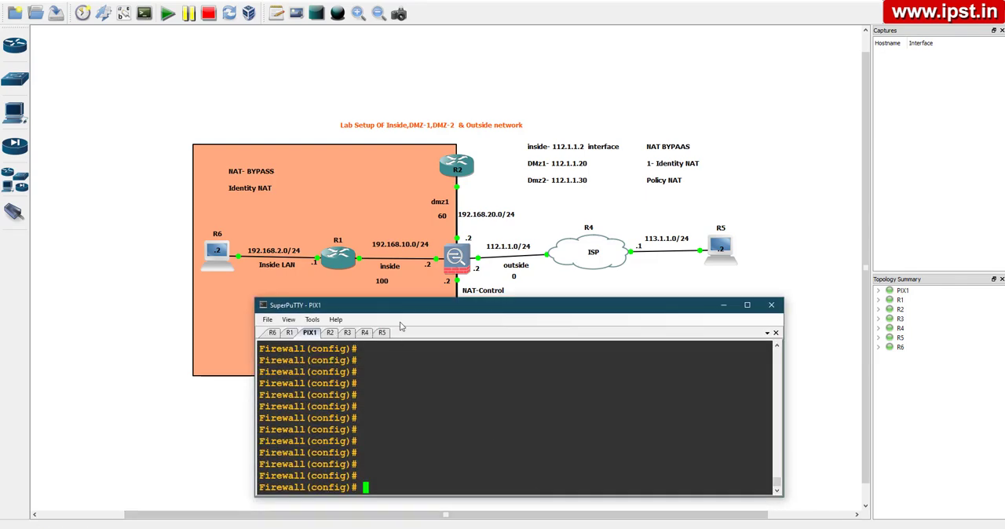
mouse_move(422, 307)
left_mouse_down()
mouse_move(394, 344)
mouse_move(420, 321)
left_mouse_up()
left_click(380, 453)
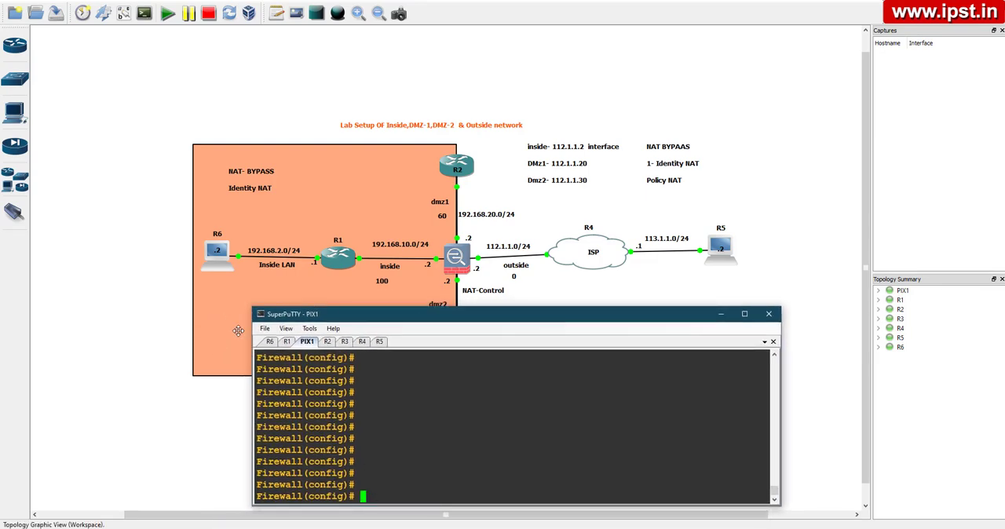
double_click(324, 246)
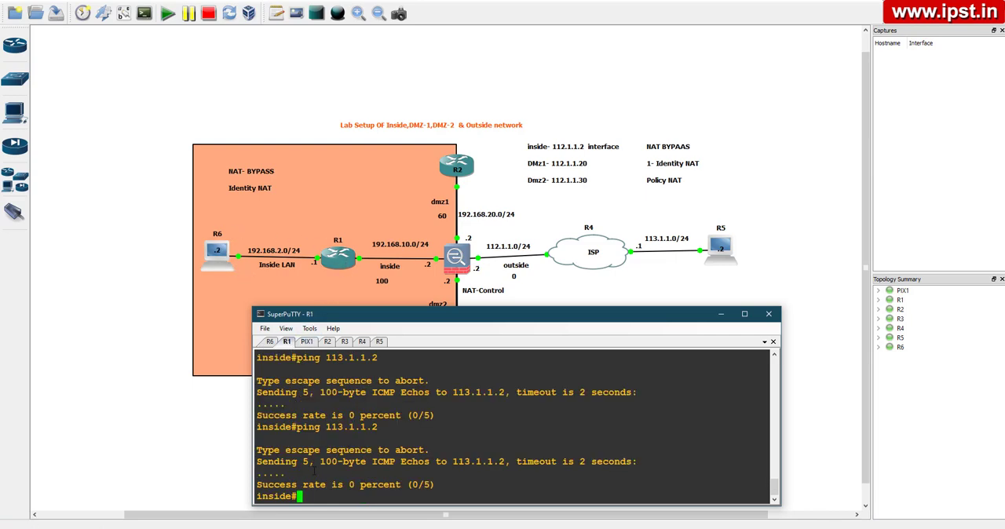
key("Return")
key("Return")
key("Return")
key("Return")
key("Return")
key("Return")
key("Return")
key("Return")
key("Return")
key("Return")
key("Return")
key("Return")
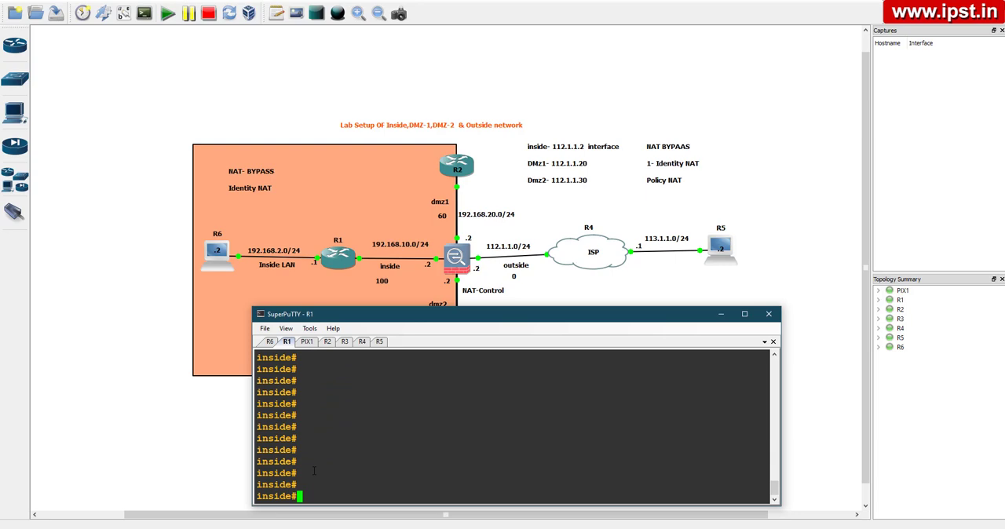
Test R1's connectivity to the outside host by running ping 113.1.1.2 and telnet 113.1.1.2
type("ping")
type("113.1.1.2")
key("Return")
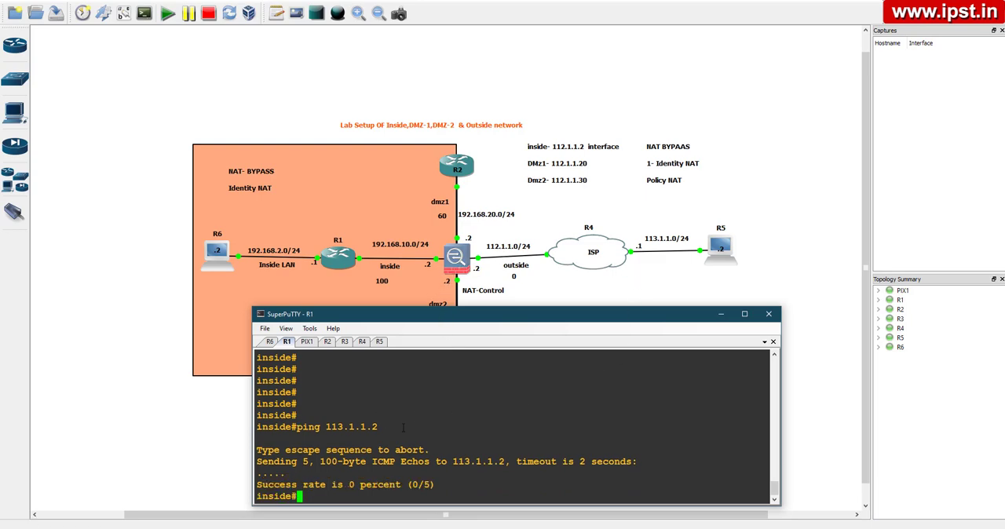
type("telnet 113.1.1.2")
key("Return")
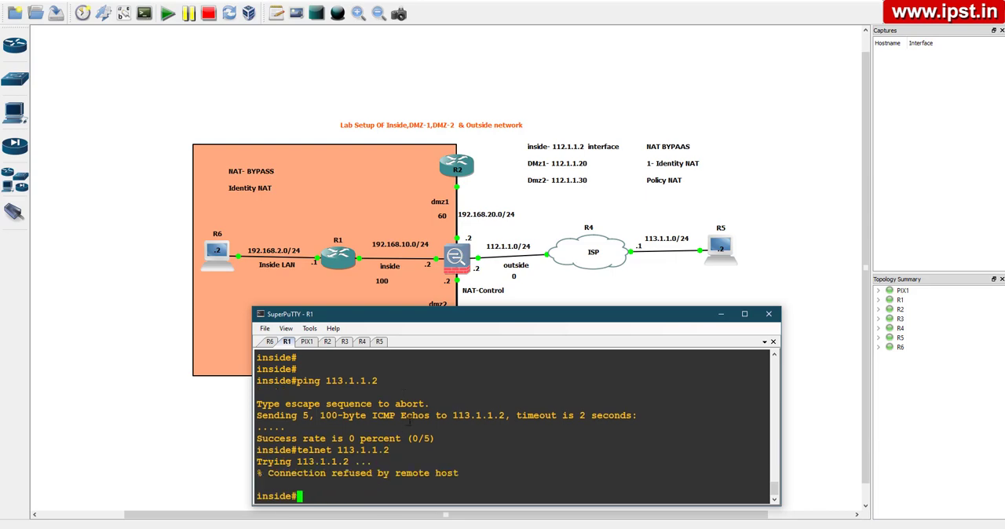
Display the PIX1 firewall's configured routes with sh run route and examine the outside and inside entries
left_click(306, 341)
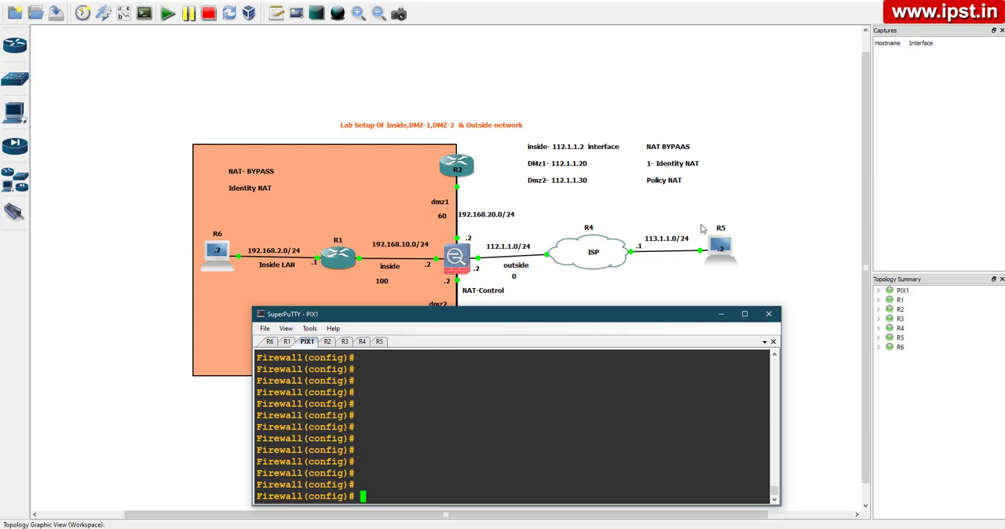
type("sh run route")
key("Return")
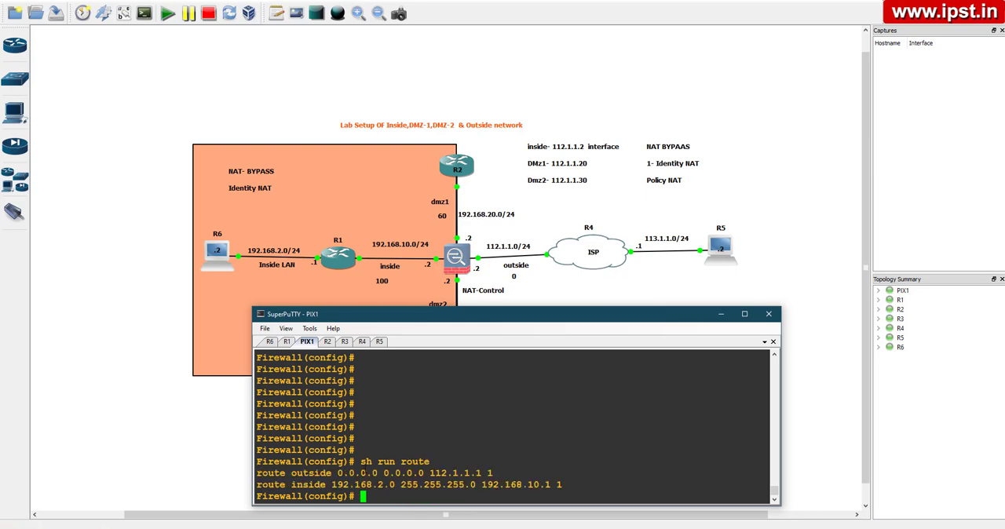
left_click_drag(257, 473, 492, 474)
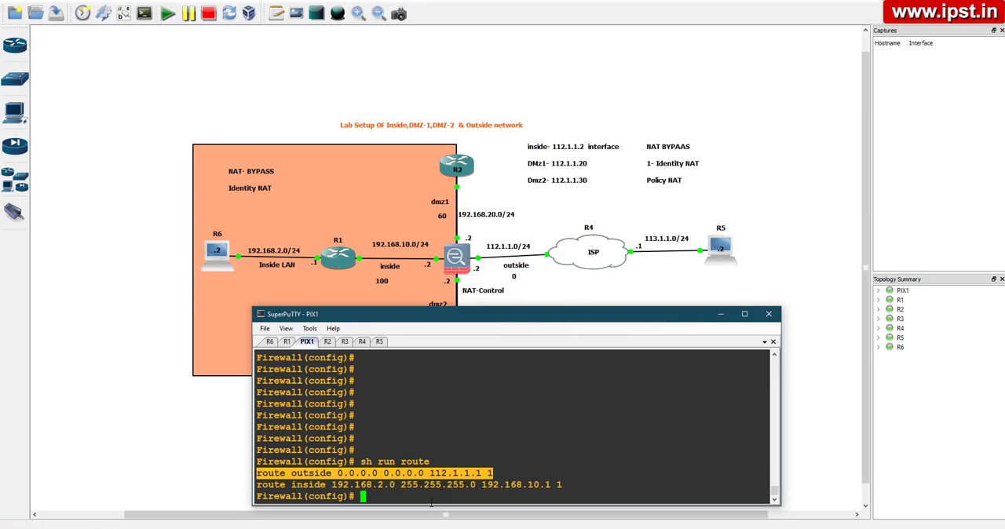
left_click_drag(257, 484, 560, 486)
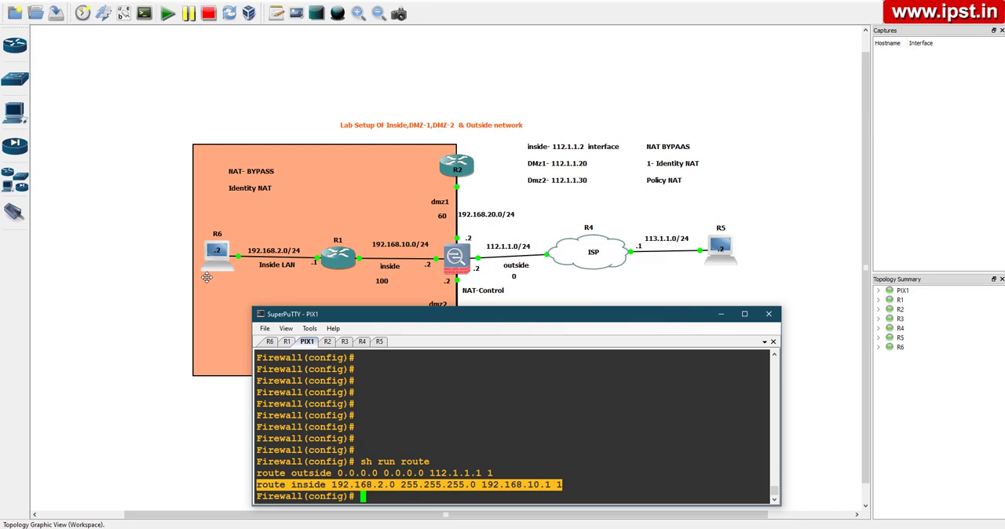
Configure a default route on R1 with ip route 0.0.0.0 0.0.0.0 192.168.10.2 and leave configuration mode
left_click(287, 343)
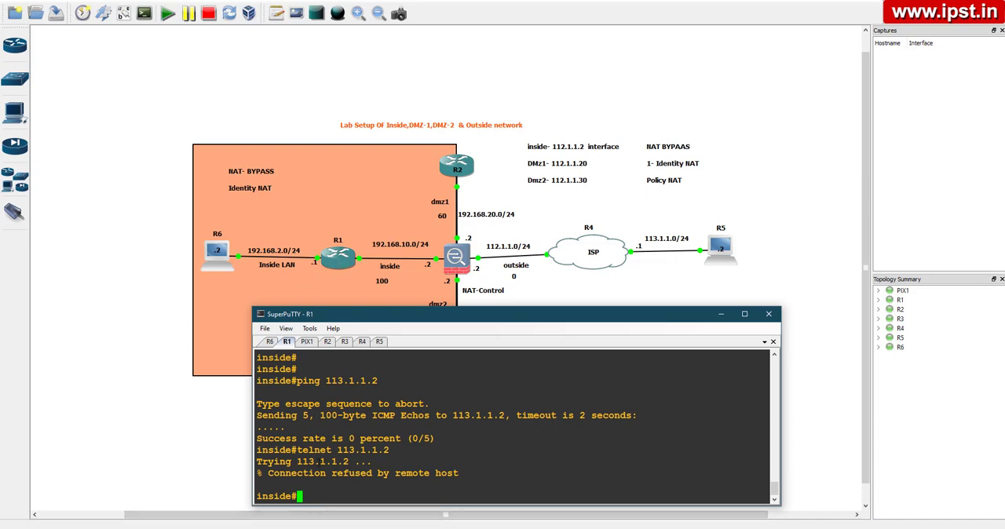
type("conf t")
key("Return")
key("Return")
key("Return")
type("ip route")
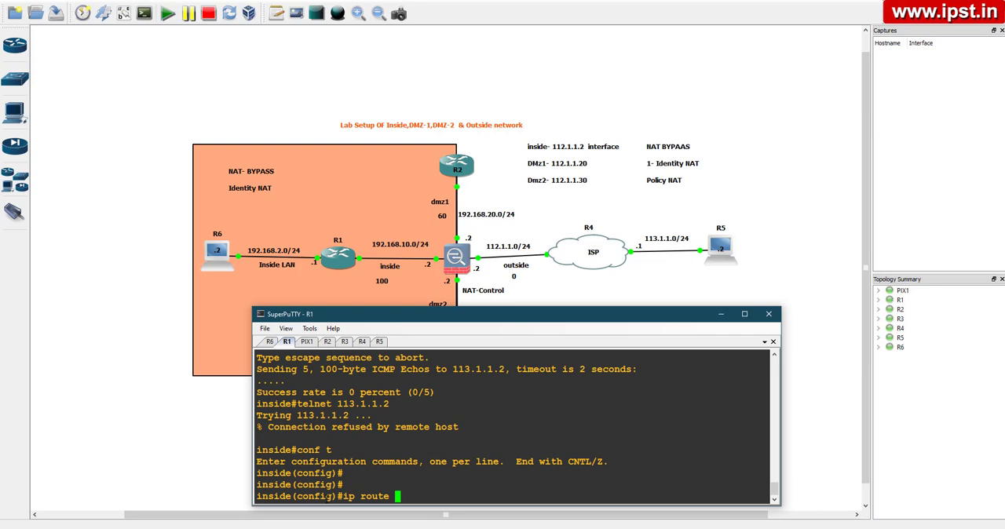
type(" 0.0.0.0 0.0.0.0 192.168.10.2")
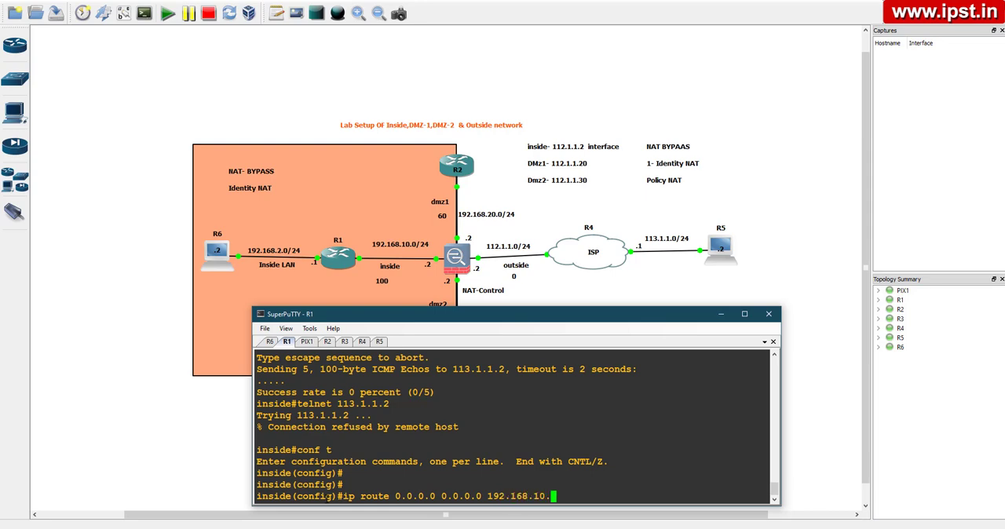
key("Return")
key("Return")
key("Return")
key("Return")
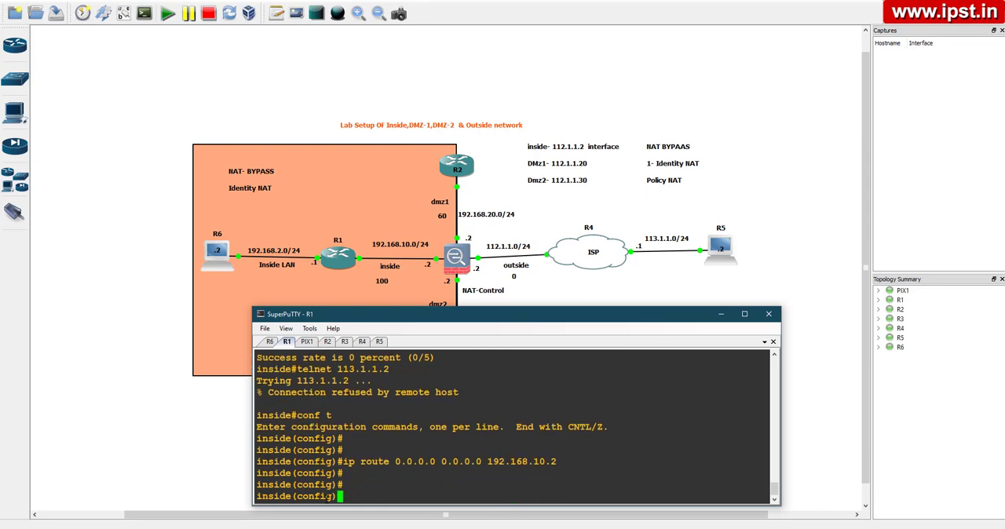
key("ctrl+z")
key("Return")
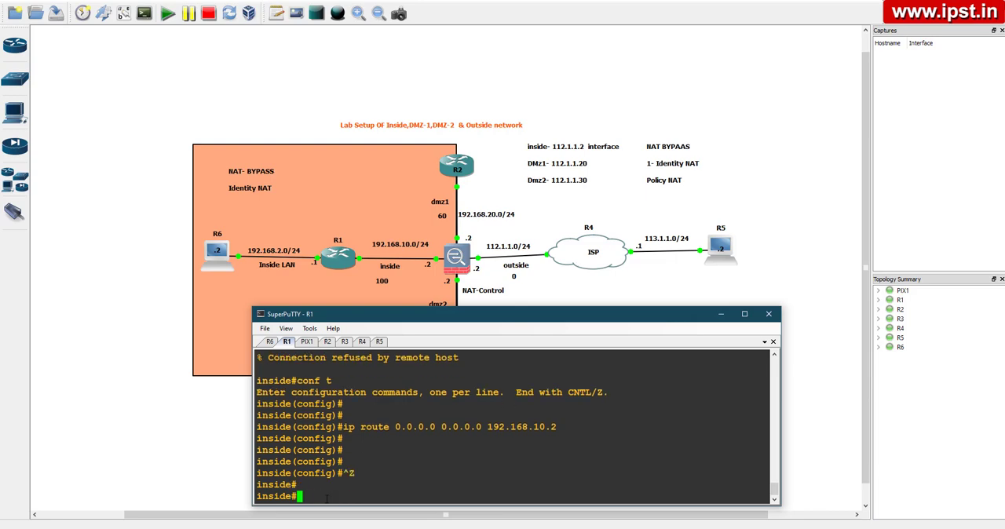
Retest the outside host from R1 by repeating telnet 113.1.1.2 and ping 113.1.1.2
key("Return")
key("Return")
key("Return")
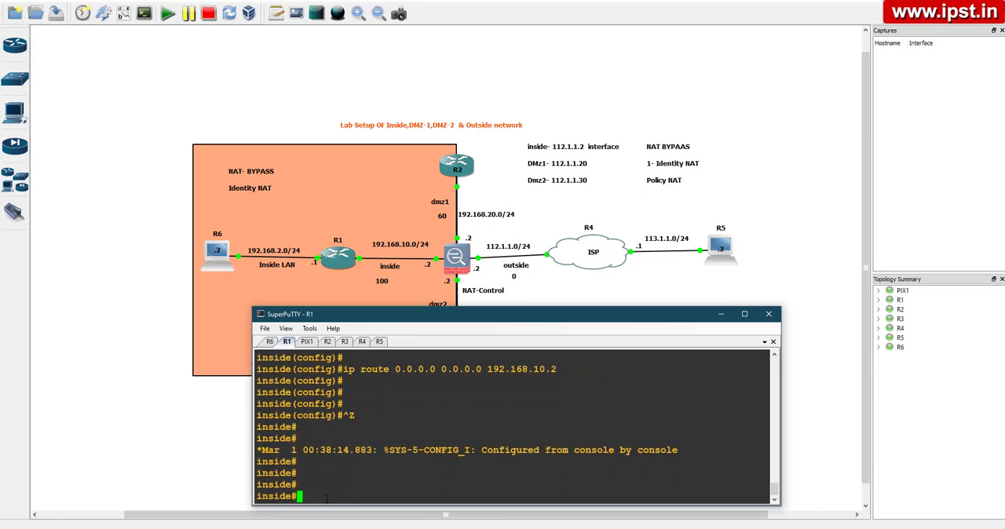
type("telnet 113.1.1.2")
key("Return")
key("Up")
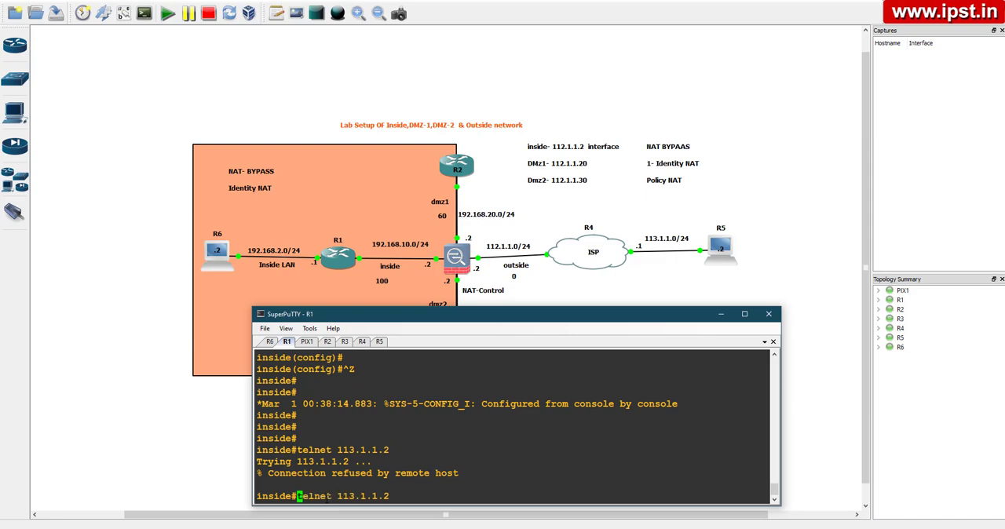
key("Up")
key("Return")
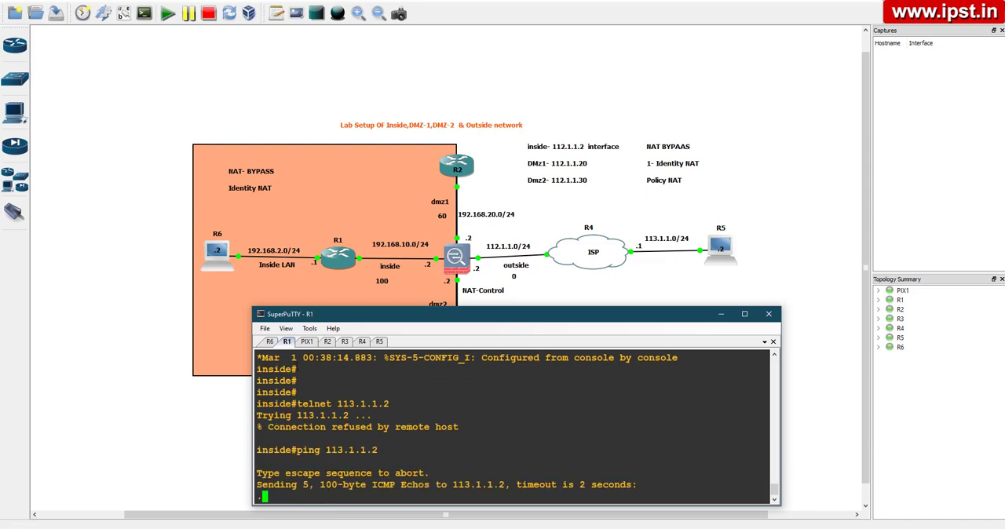
On PIX1, add the dynamic NAT rule nat (inside) 1 192.168.2.0 255.255.255.0 for the inside LAN
left_click(307, 342)
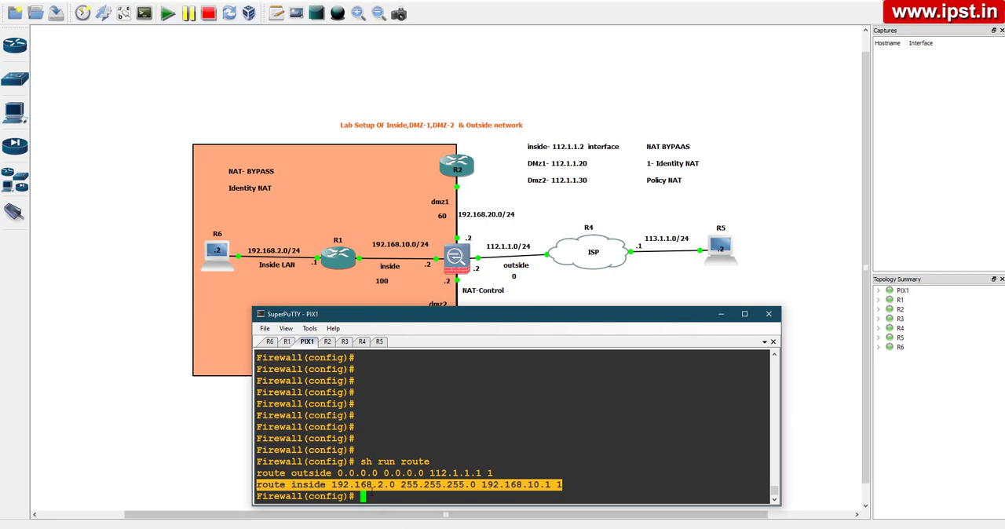
left_click(377, 498)
type("nat ")
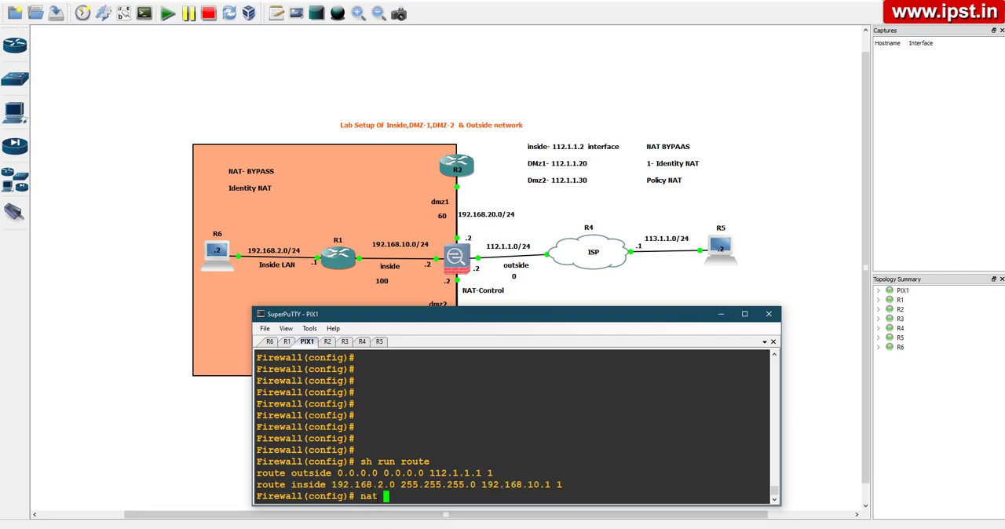
type("(insui")
key("Tab")
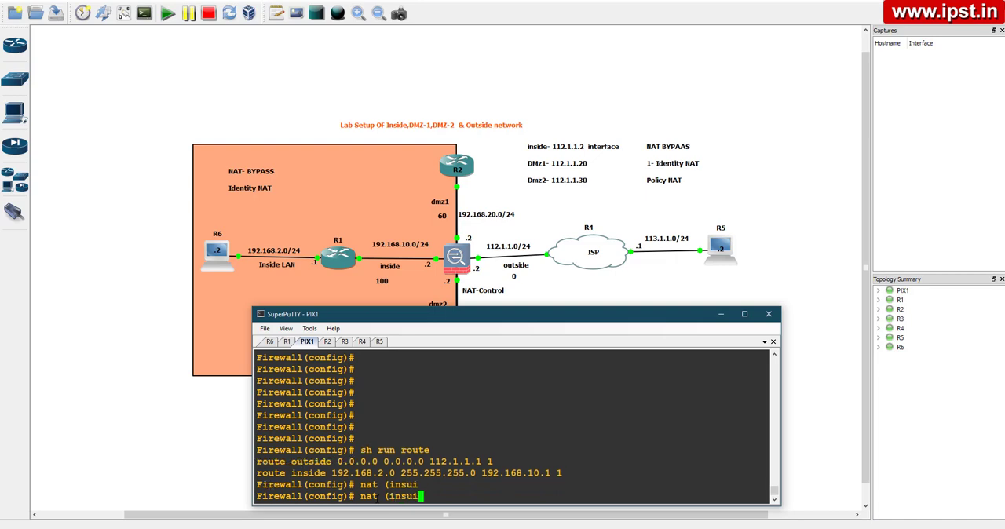
key("BackSpace")
key("BackSpace")
type("ide) 1 192.168.2.0 255.255.255.0")
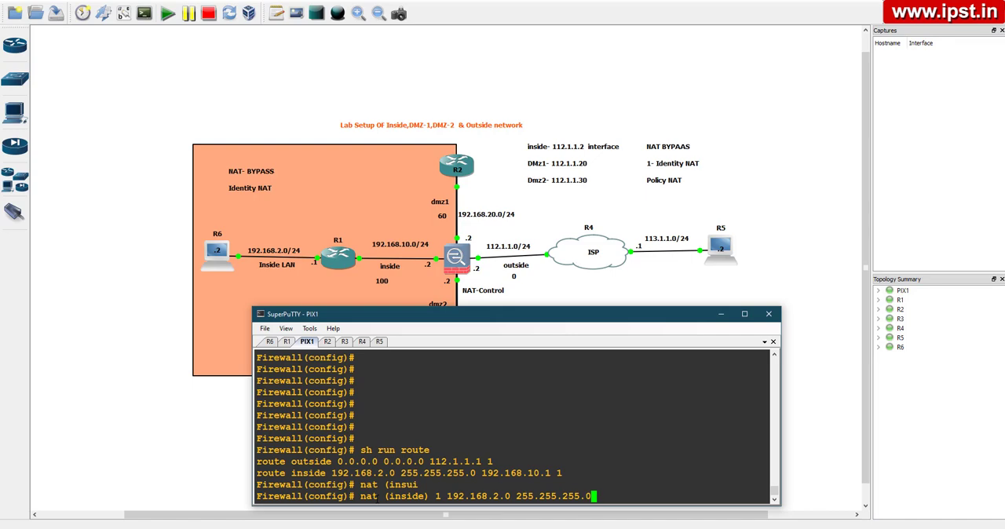
key("Return")
Add a second PIX1 rule, nat (inside) 1 192.168.10.0 255.255.255.0, by editing the previous NAT command
key("Up")
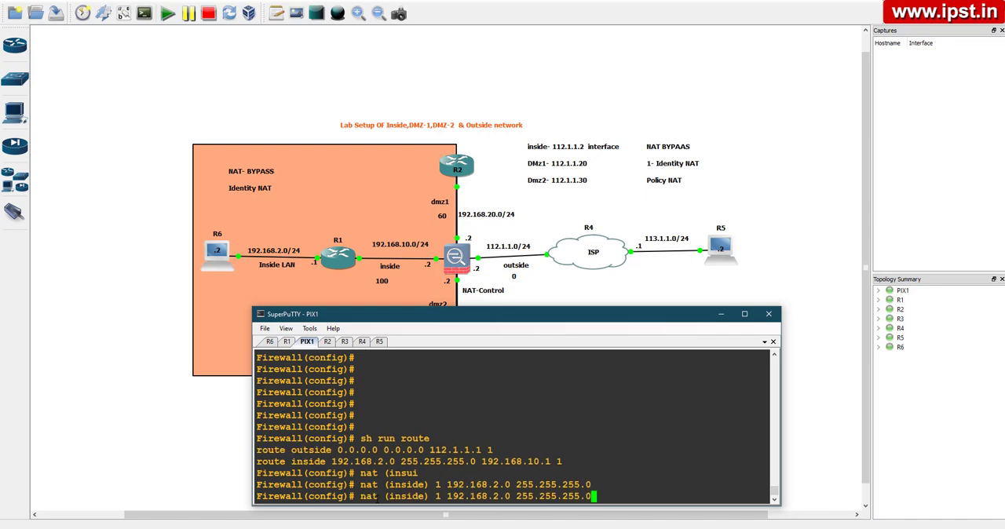
key("Left")
key("Left")
key("Left")
key("Left")
key("Left")
key("Left")
key("Left")
key("Left")
key("Left")
key("Left")
key("Left")
key("Left")
key("Left")
key("Left")
key("Left")
key("Left")
key("BackSpace")
type("10")
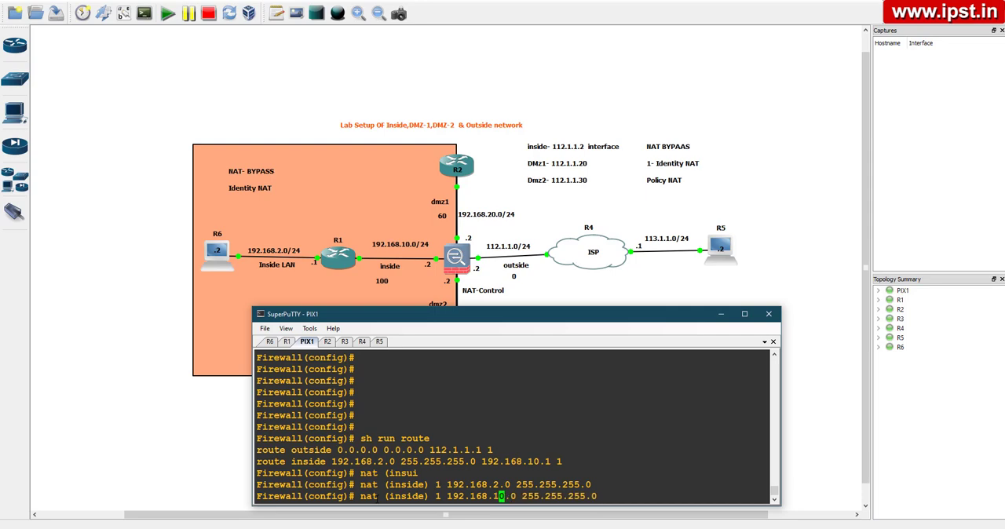
key("Left")
key("Left")
key("Left")
key("Left")
key("Left")
key("Left")
key("Return")
key("Return")
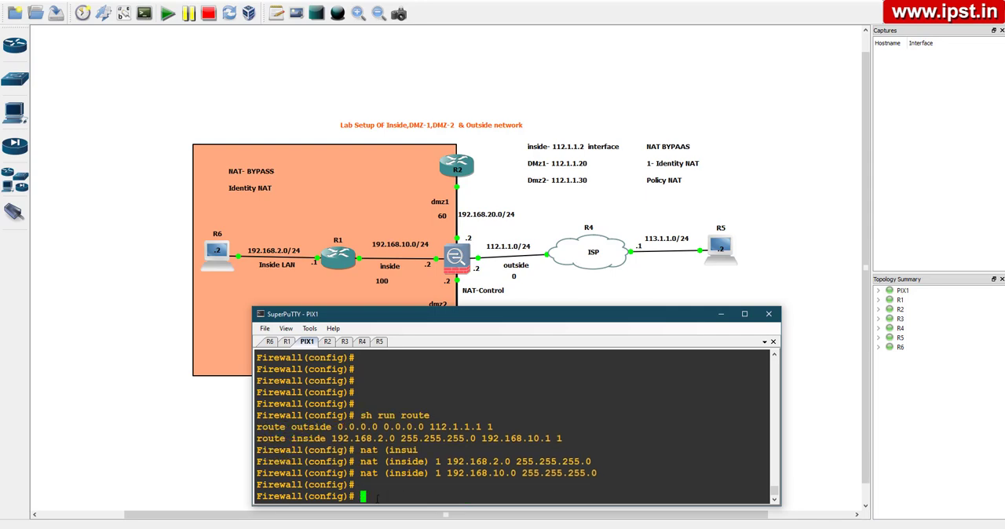
Set outside interface PAT on PIX1 with global (outside) 1 interface and leave configuration mode
type("glo")
key("Tab")
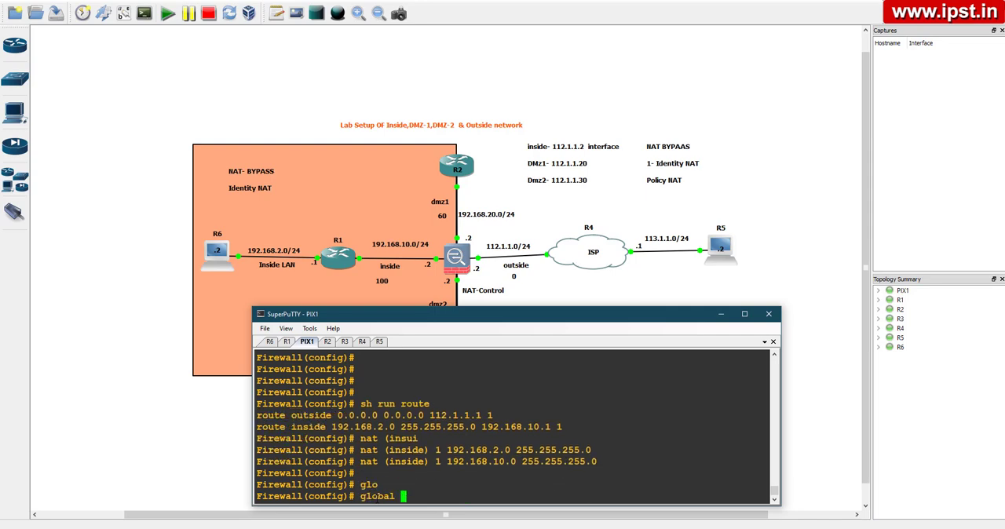
type("(out")
type("side) 1 inter")
key("Tab")
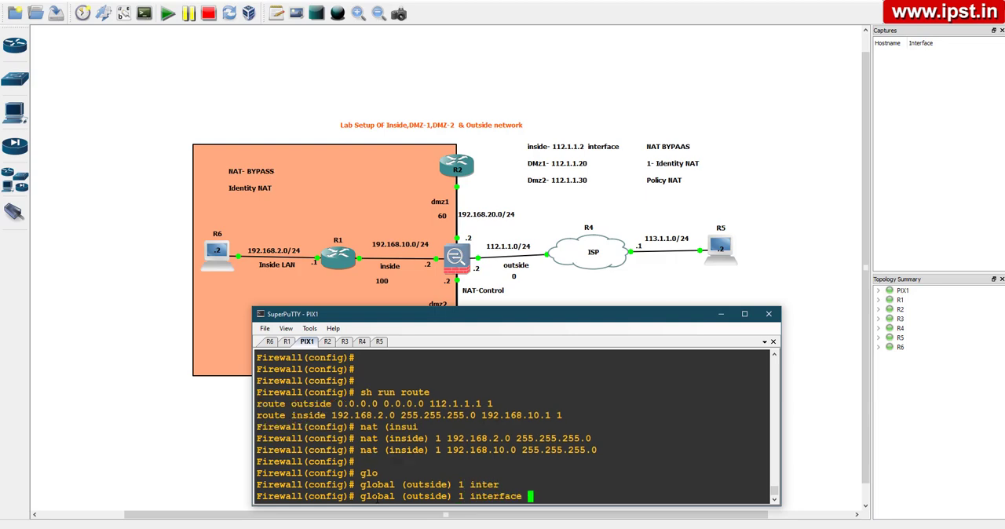
key("Return")
key("Return")
key("Return")
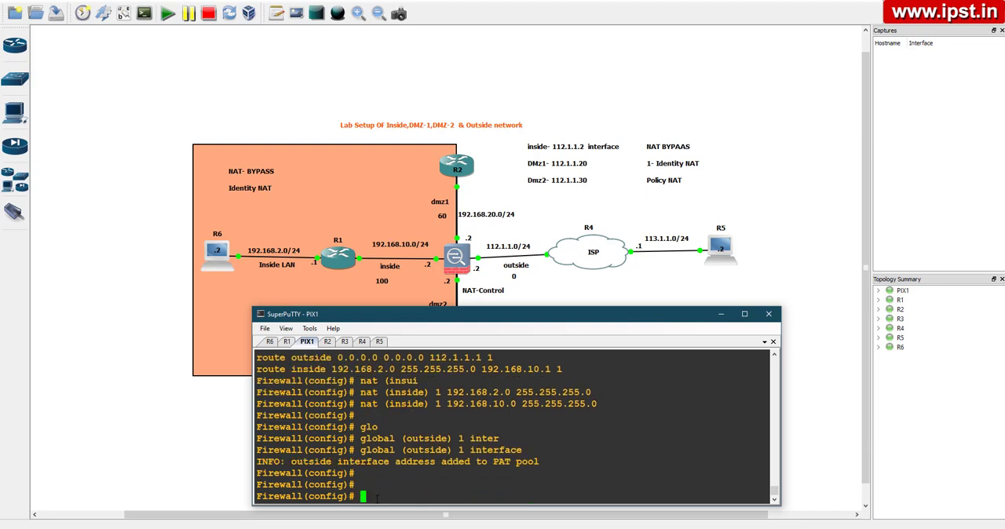
key("ctrl+z")
key("Return")
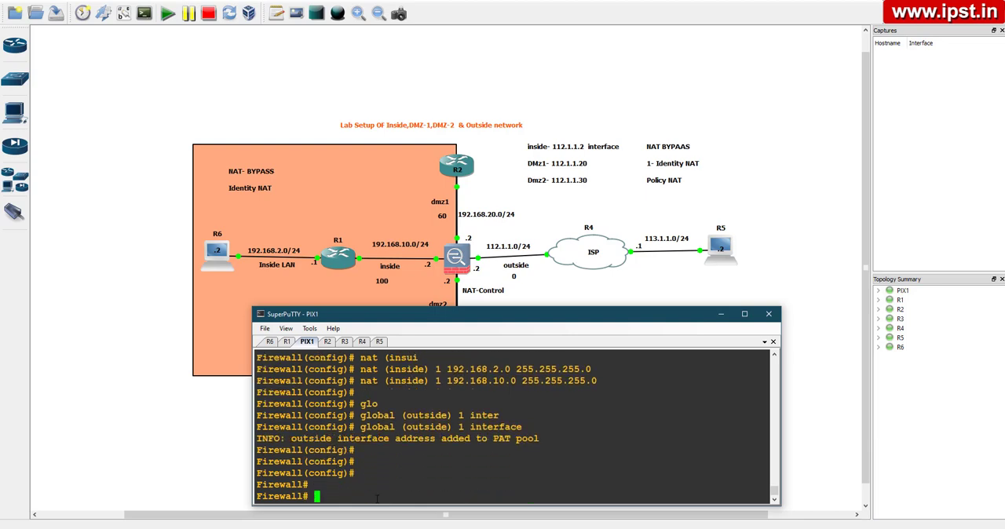
Review the last ping to 113.1.1.2 in the R1 console, and ping 113.1.1.2 from PIX1
left_click(286, 342)
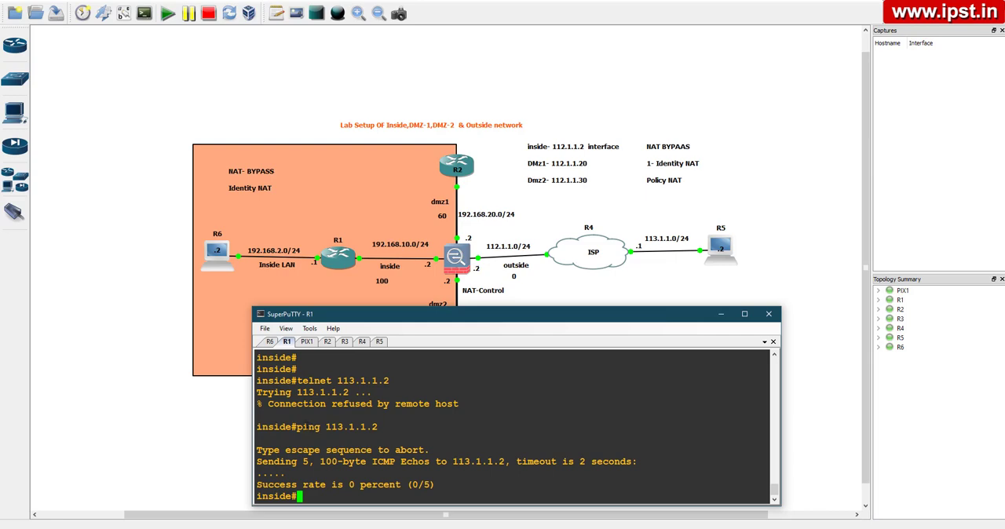
left_click_drag(296, 428, 378, 427)
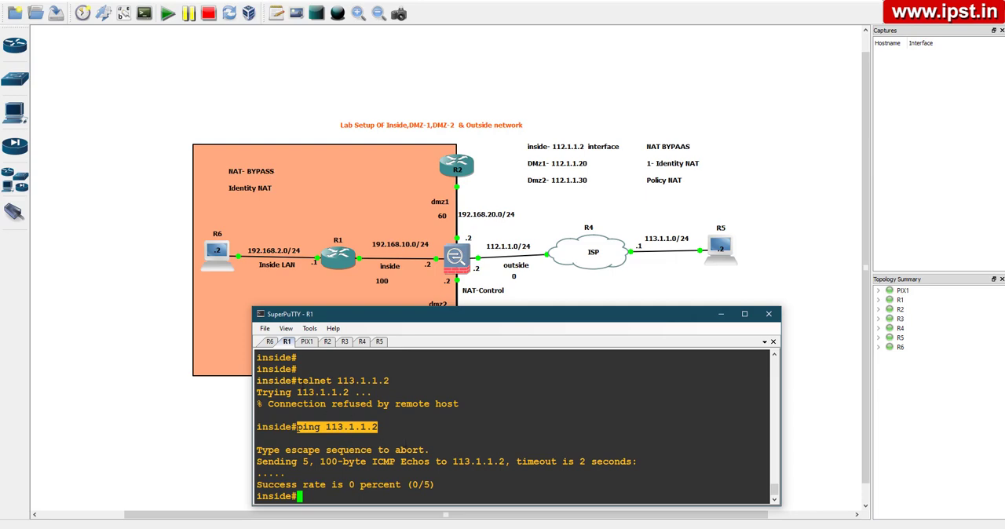
left_click(315, 497)
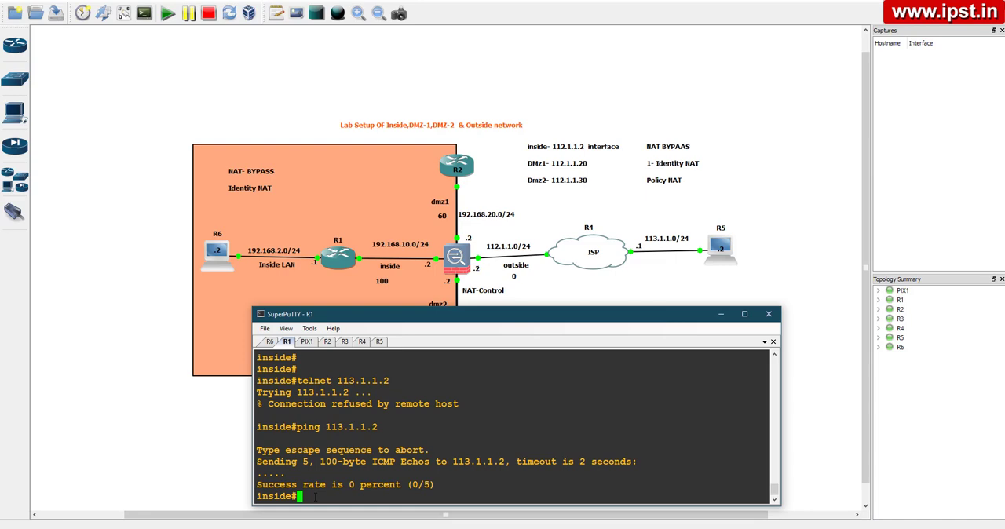
left_click(306, 343)
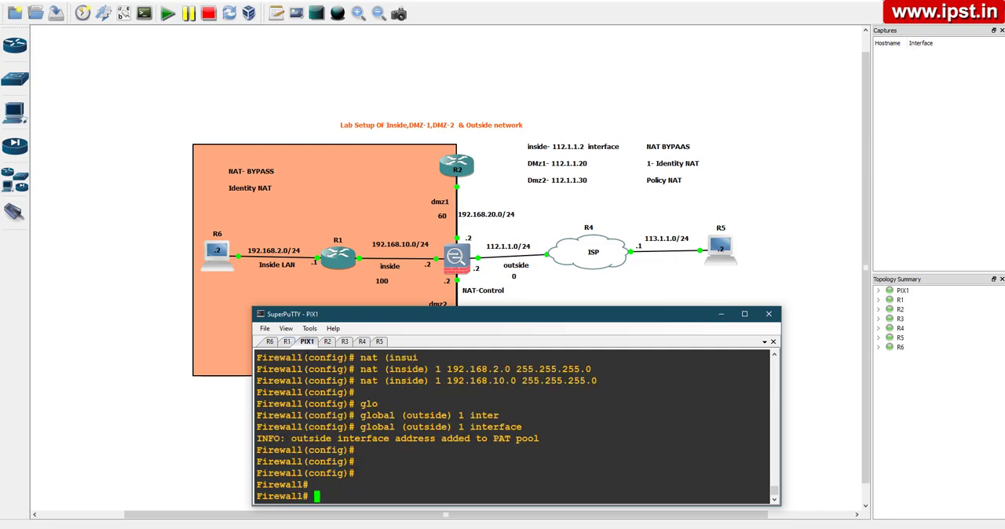
type("ping ")
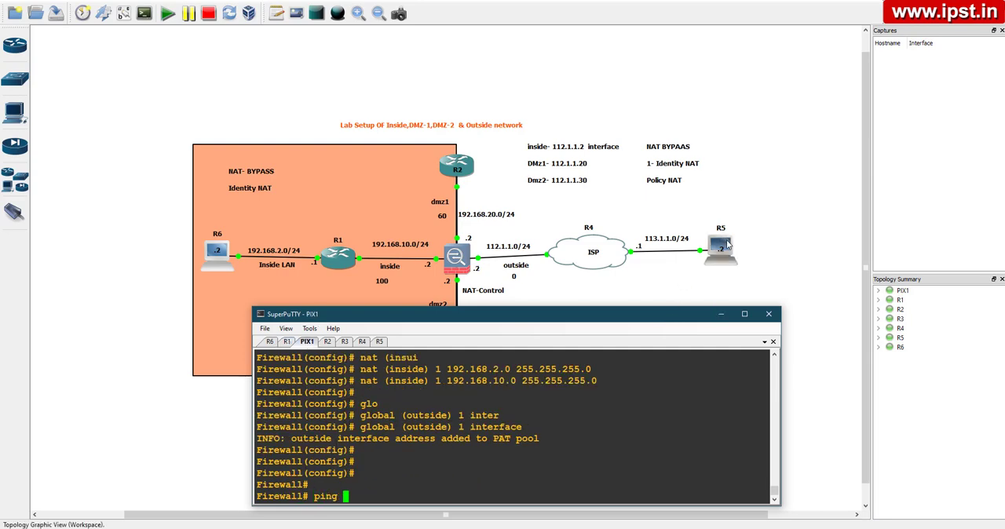
type("113.1.1.2")
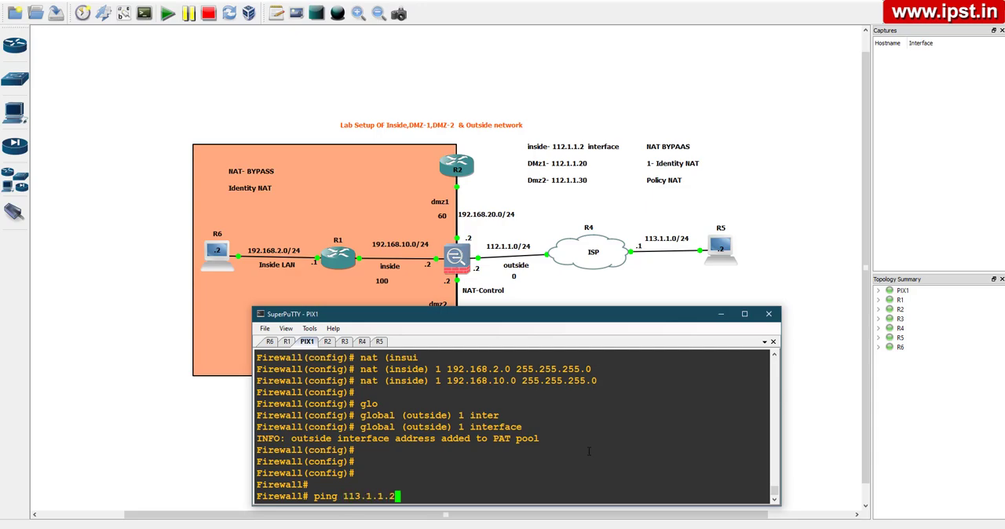
key("Return")
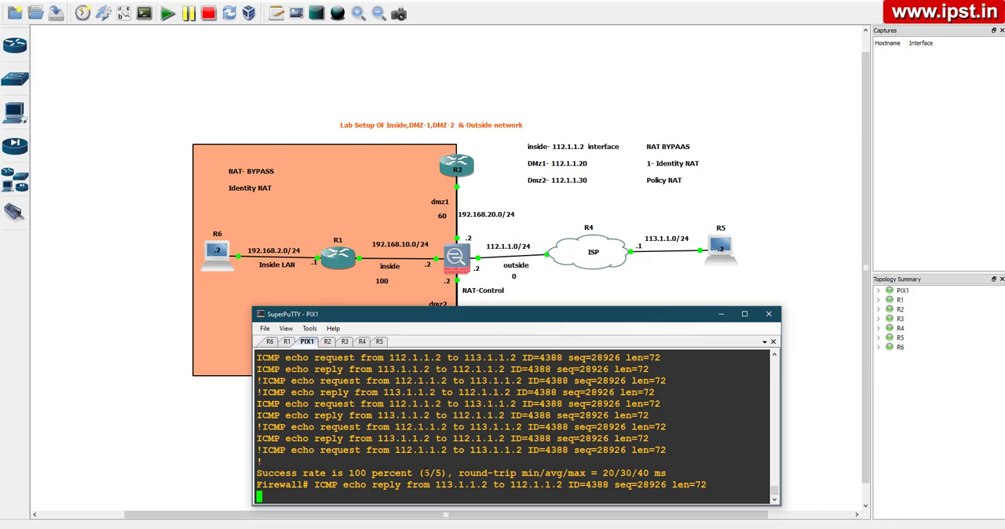
key("Return")
key("Return")
key("Return")
key("Return")
Ping the inside LAN host 192.168.2.2 from PIX1 and return to an empty console prompt
type("ping")
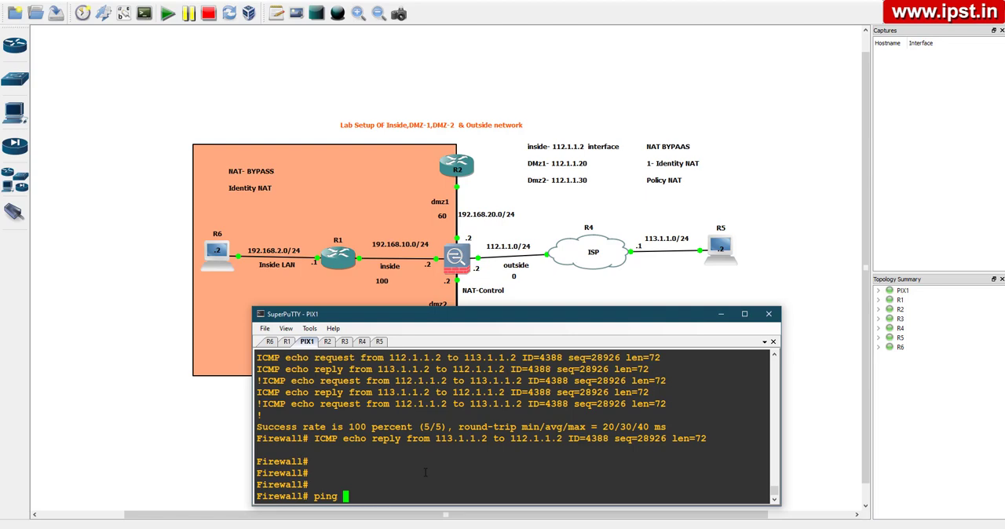
type("192.168.2.2")
key("Return")
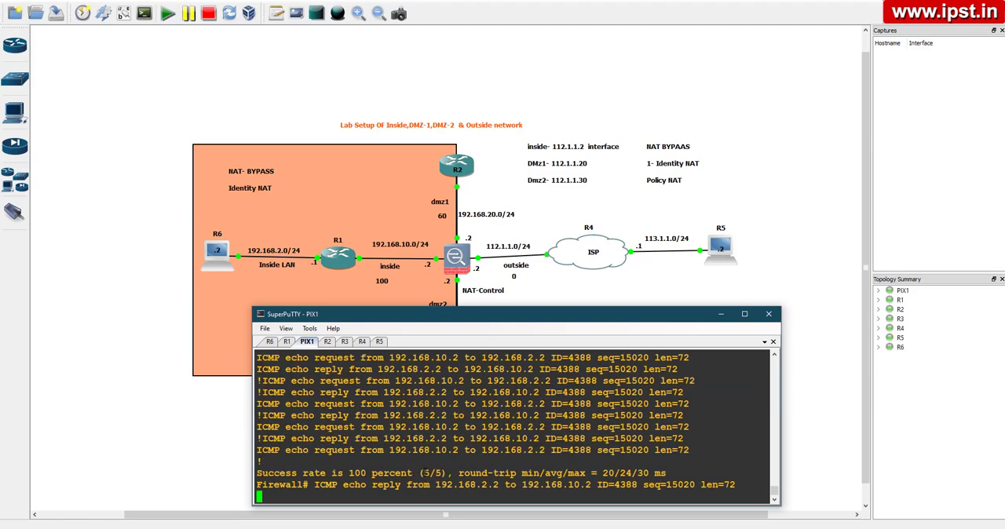
key("Return")
key("Return")
key("Return")
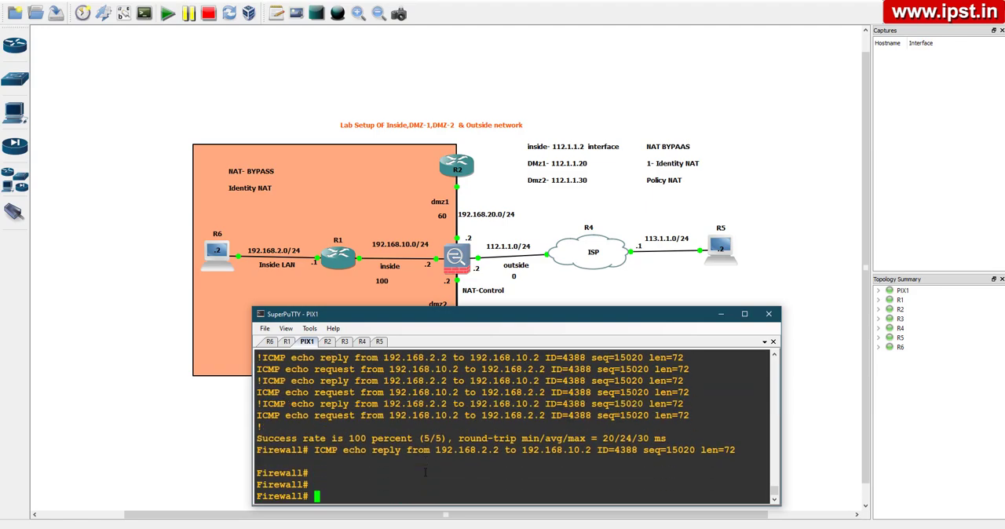
key("Return")
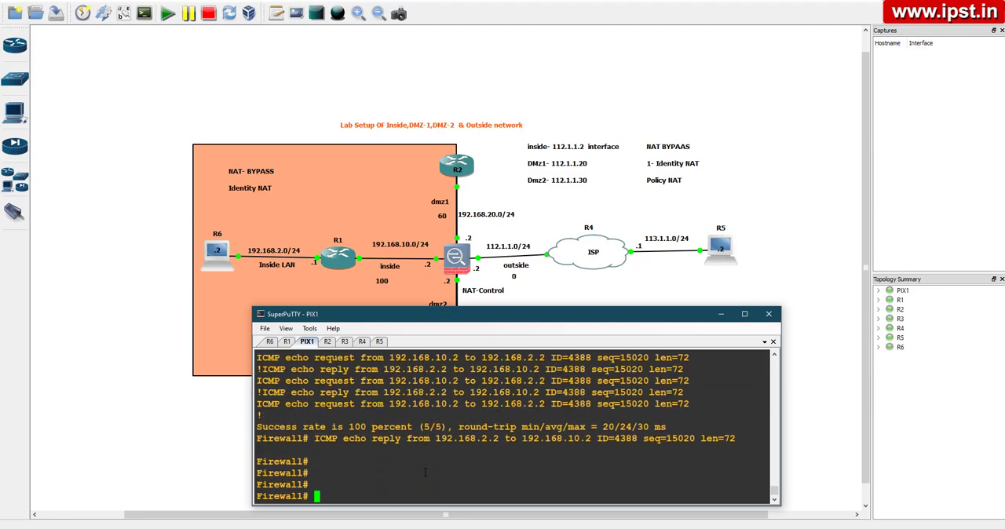
key("Return")
key("Return")
key("Return")
key("Return")
key("Return")
key("Return")
key("Return")
key("Return")
key("Return")
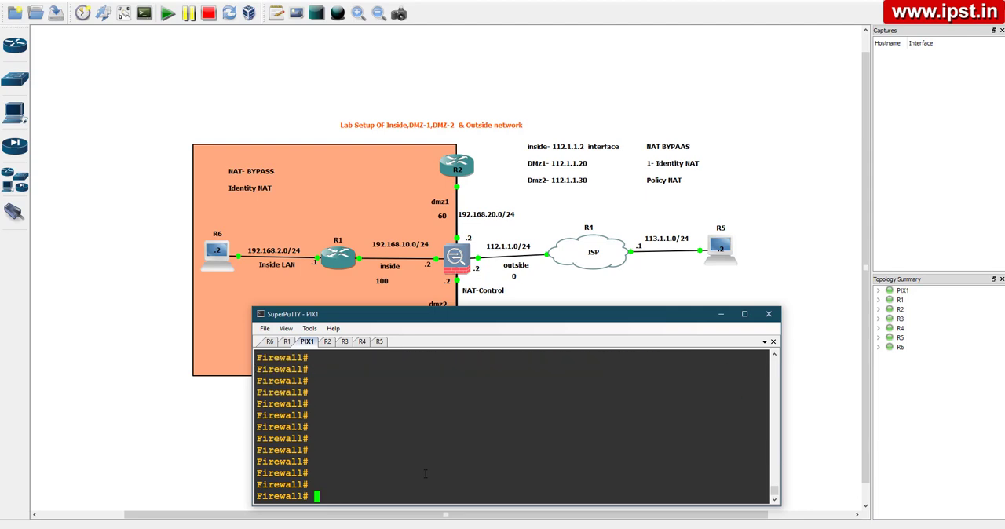
On R1, open a telnet connection to the outside host 113.1.1.2
left_click(287, 341)
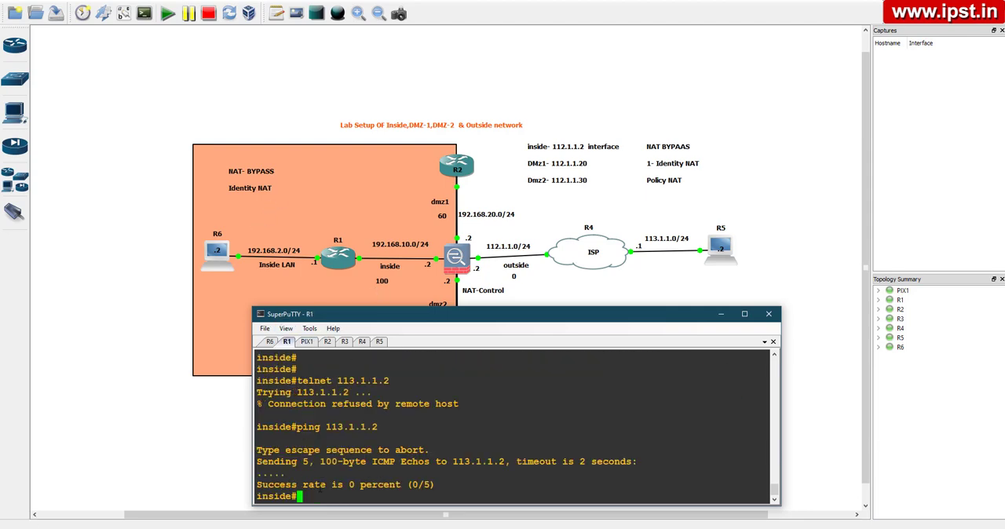
type("tel")
key("Tab")
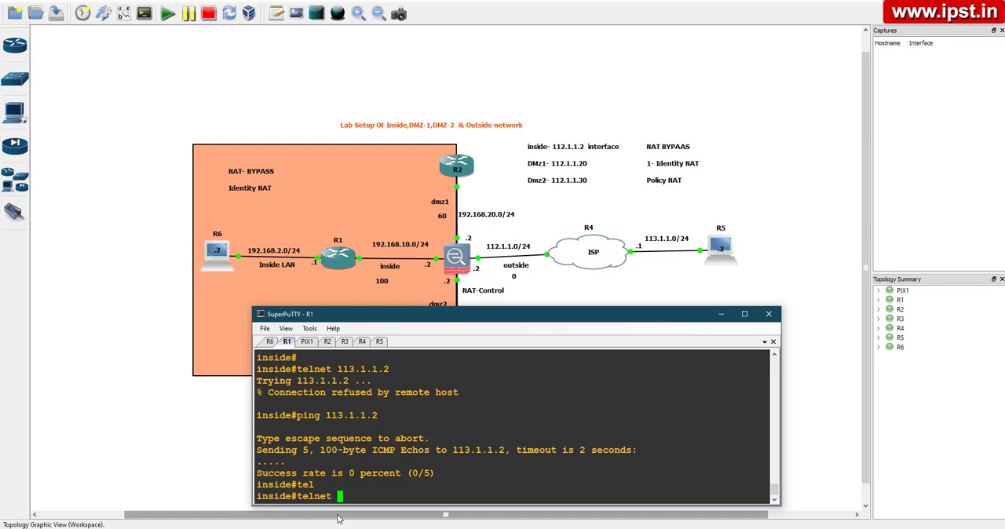
type("113.1.1.2")
key("Return")
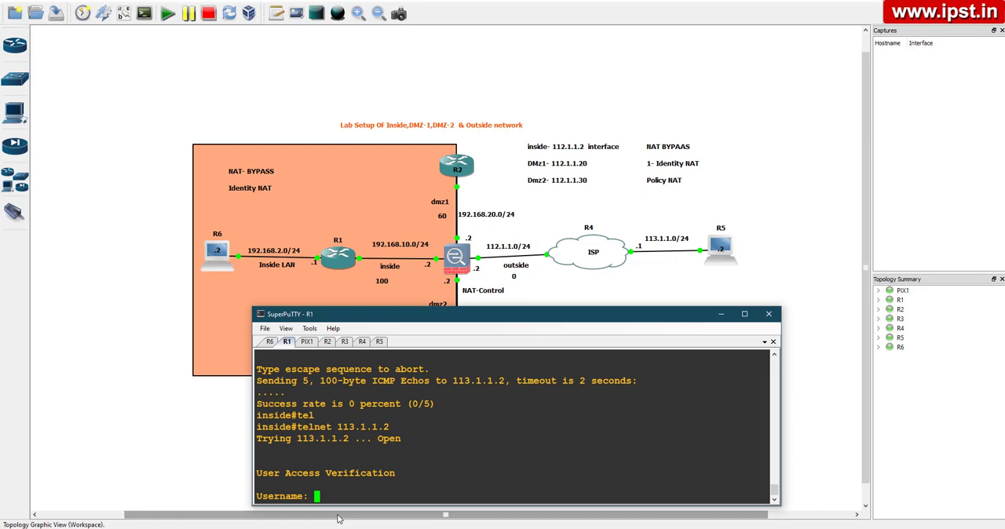
On PIX1, run sh xlate and examine the PAT entry's local and global addresses
left_click(313, 341)
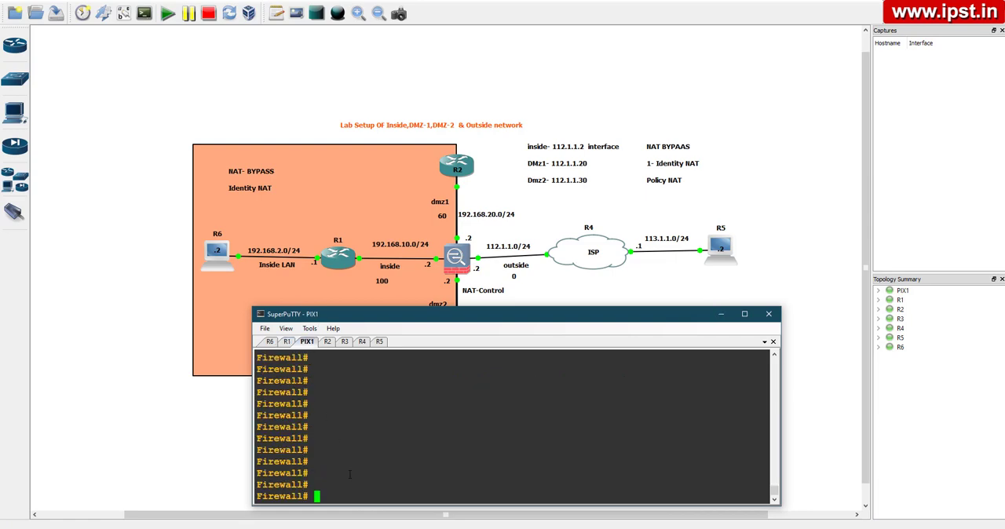
type("sh xla")
key("Tab")
key("Return")
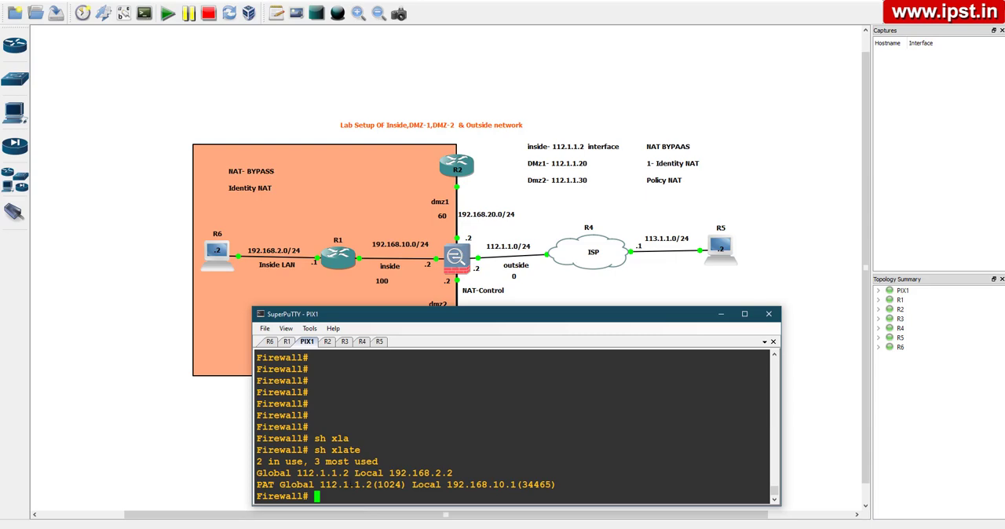
left_click_drag(446, 486, 515, 487)
left_click_drag(320, 485, 371, 486)
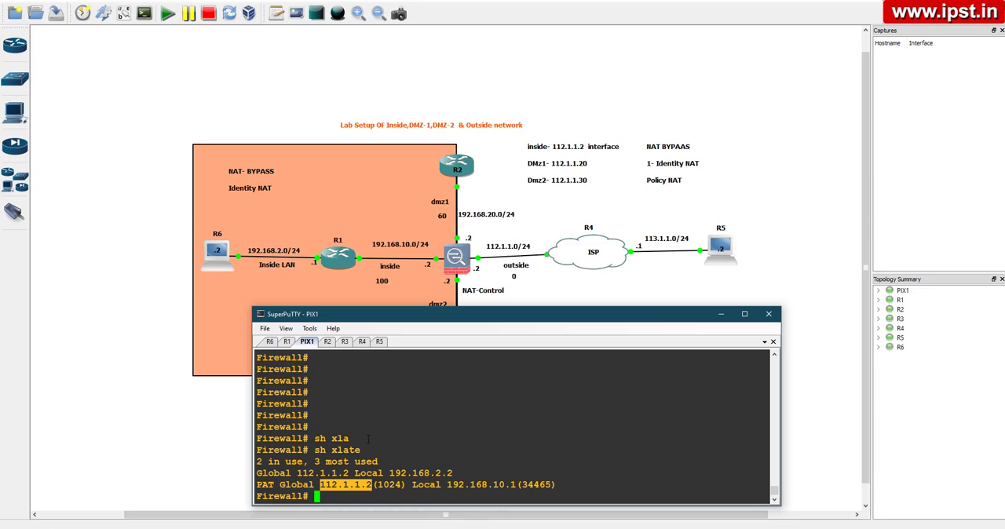
End R1's telnet session to 113.1.1.2 by submitting exit as the username with an empty password, returning to the router prompt
left_click(287, 342)
key("Return")
key("Return")
key("Return")
key("Return")
key("Return")
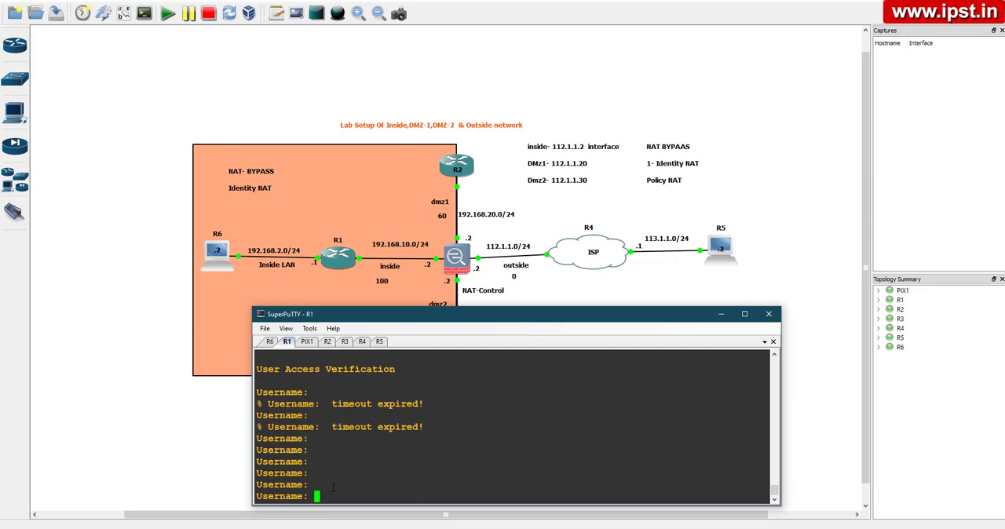
type("exit")
key("Return")
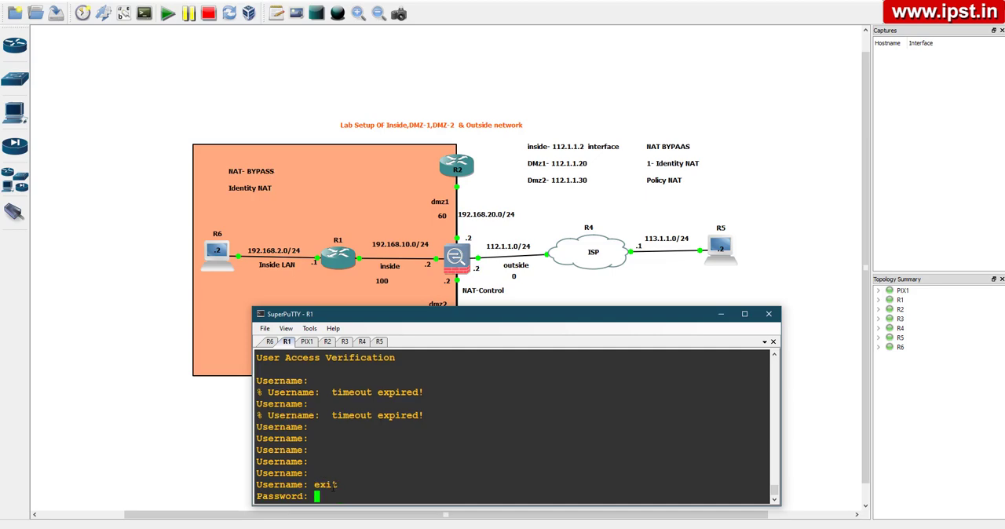
key("Return")
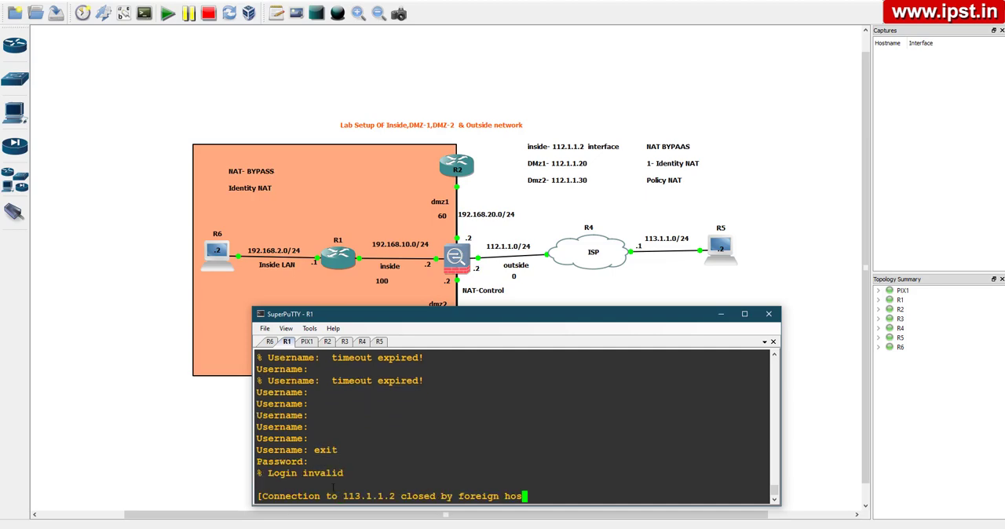
key("Return")
key("Return")
key("Return")
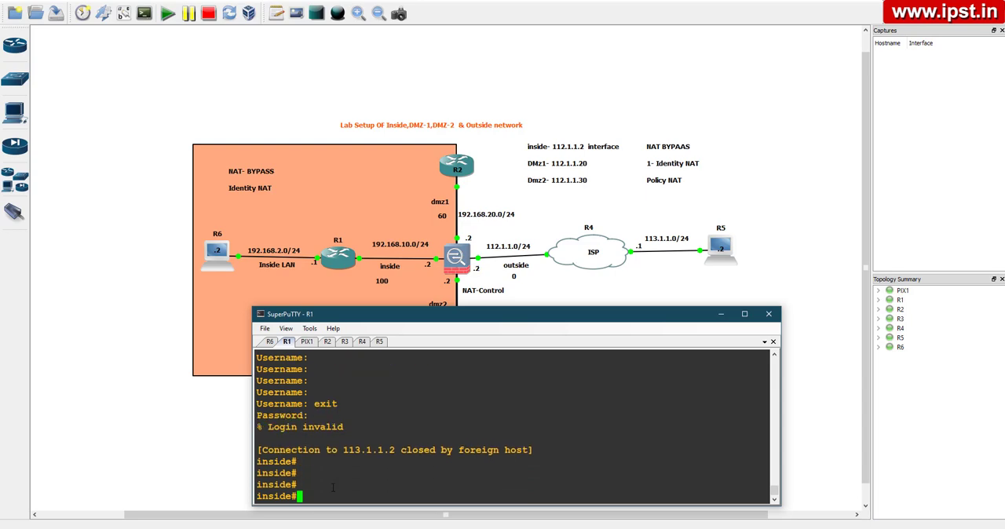
key("Return")
key("Return")
key("Return")
key("Return")
key("Return")
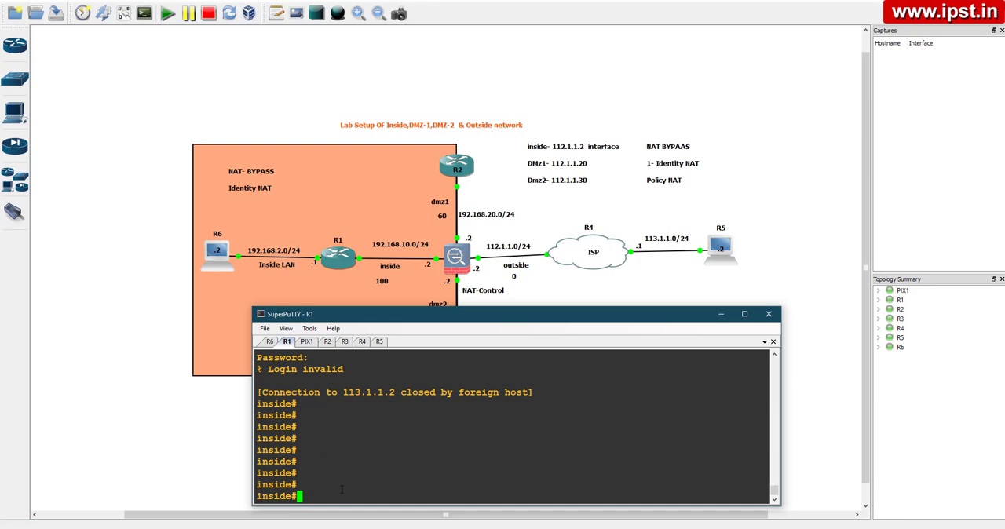
Ping 113.1.1.2 from R1 and examine the resulting ICMP translation messages on PIX1
type("ping 113.1.1.2")
key("Return")
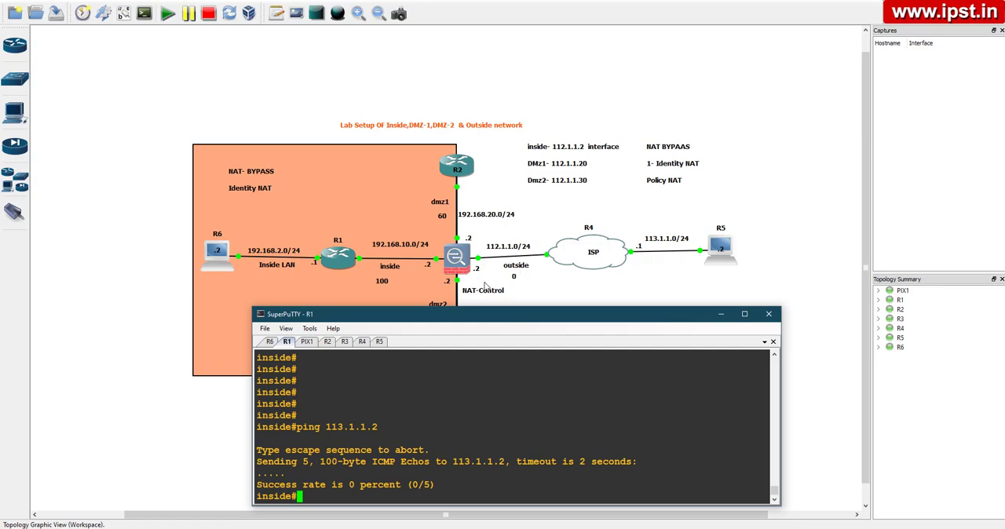
left_click(307, 342)
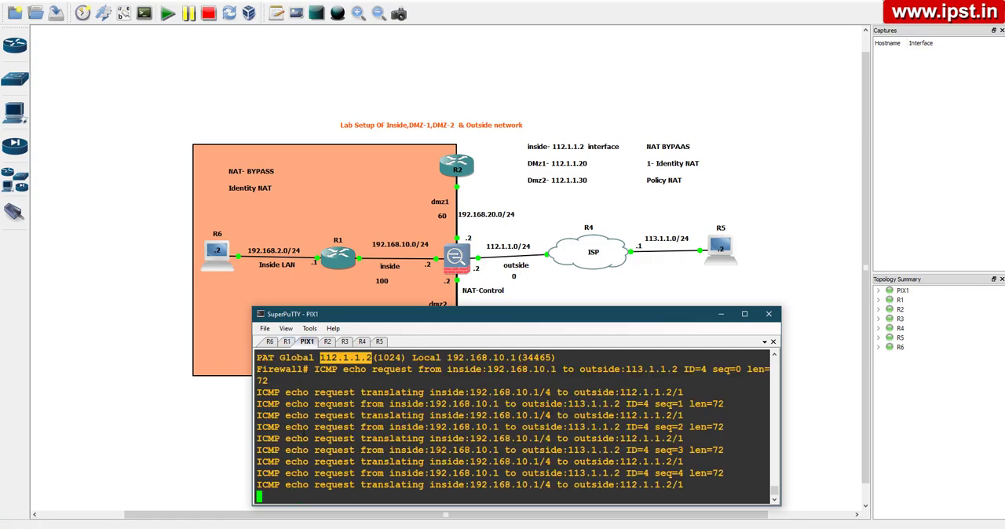
left_click_drag(258, 392, 694, 483)
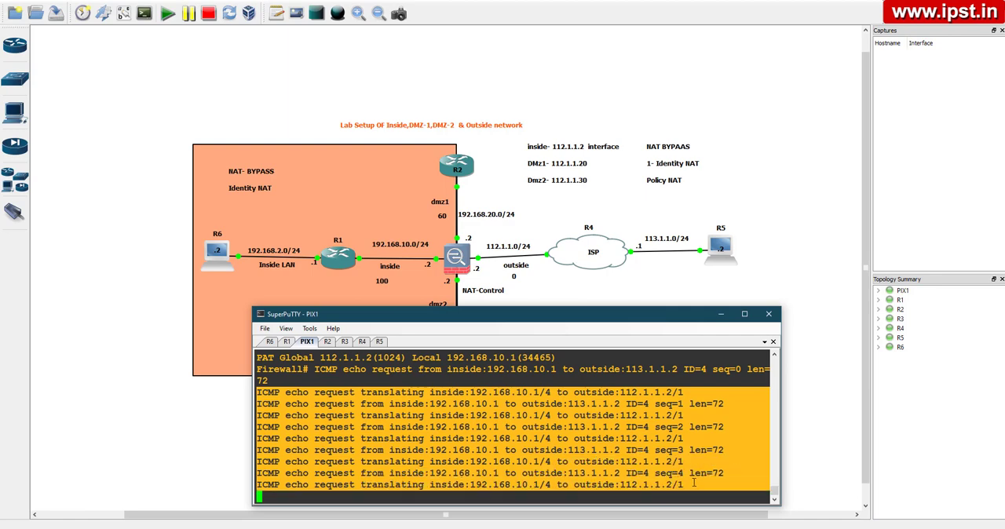
left_click(350, 498)
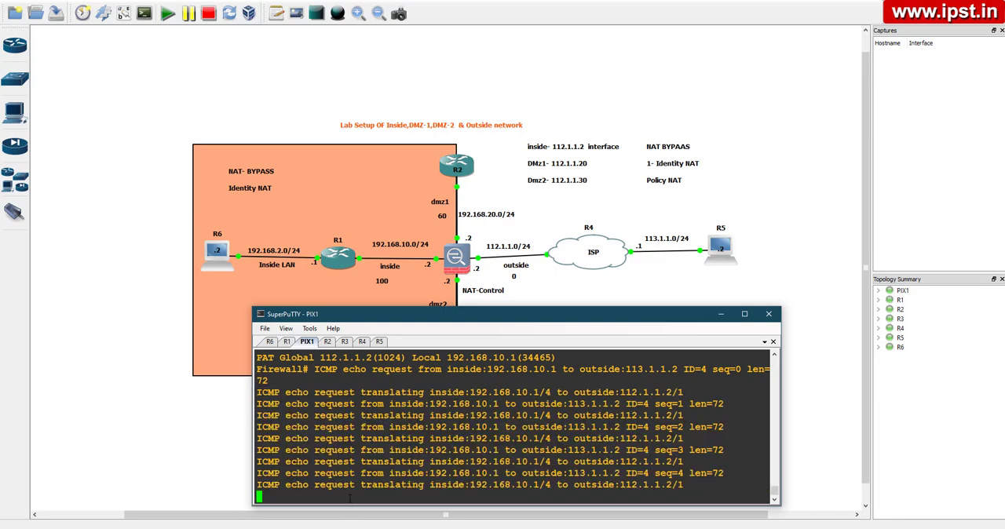
Get a clean prompt on PIX1 and enter global configuration mode with conf t
key("Return")
key("Return")
key("Return")
key("Return")
key("Return")
type("conf t")
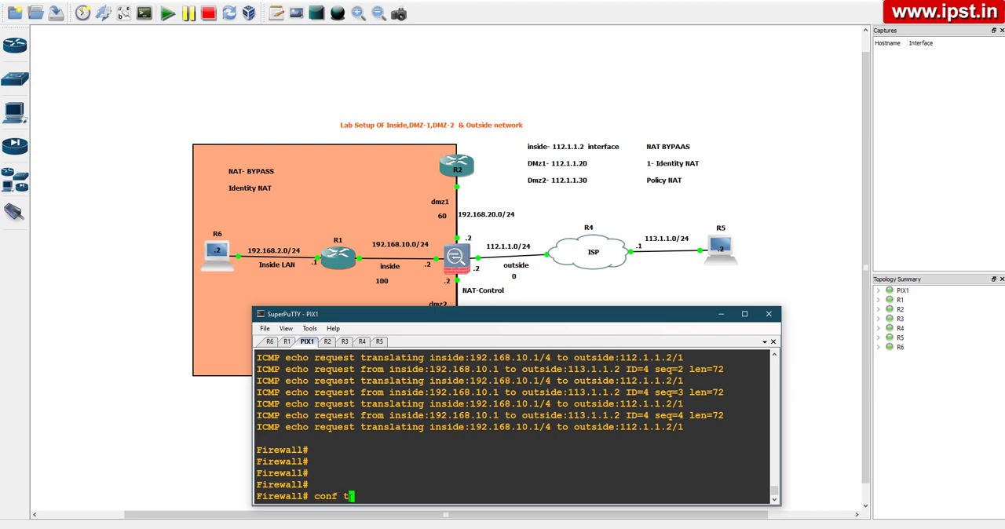
key("Return")
key("Return")
Begin an access-list entry named out-in with the permit action on PIX1
type("acc")
key("Tab")
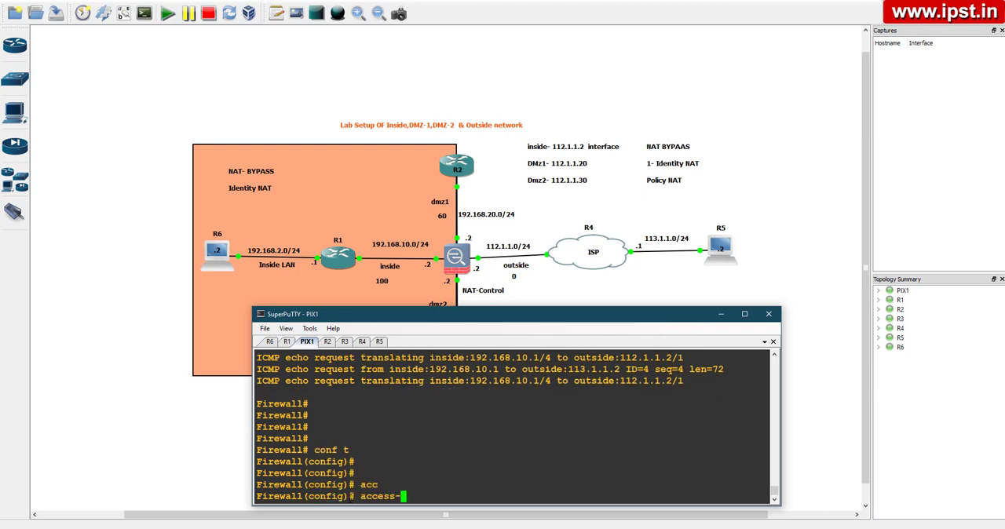
type("li")
key("Tab")
type("out")
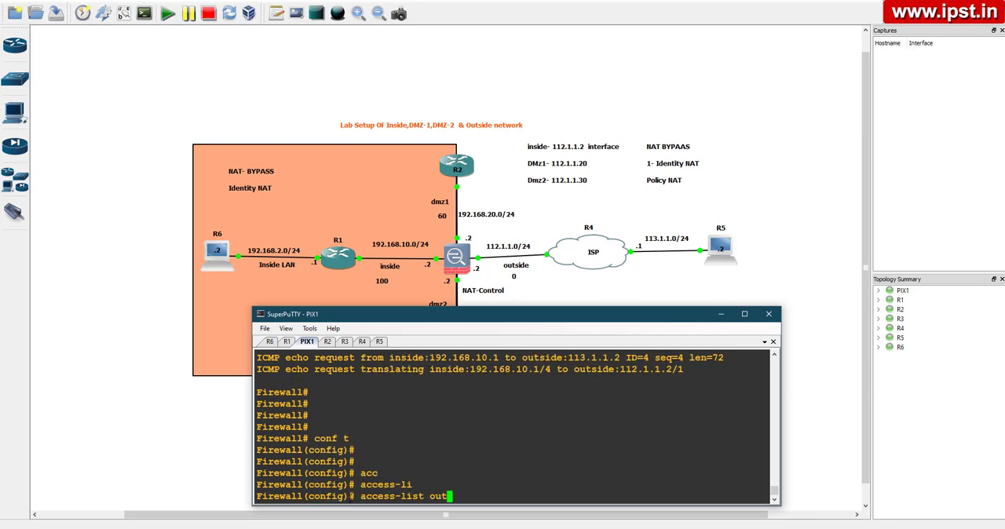
type("-in perm")
key("Tab")
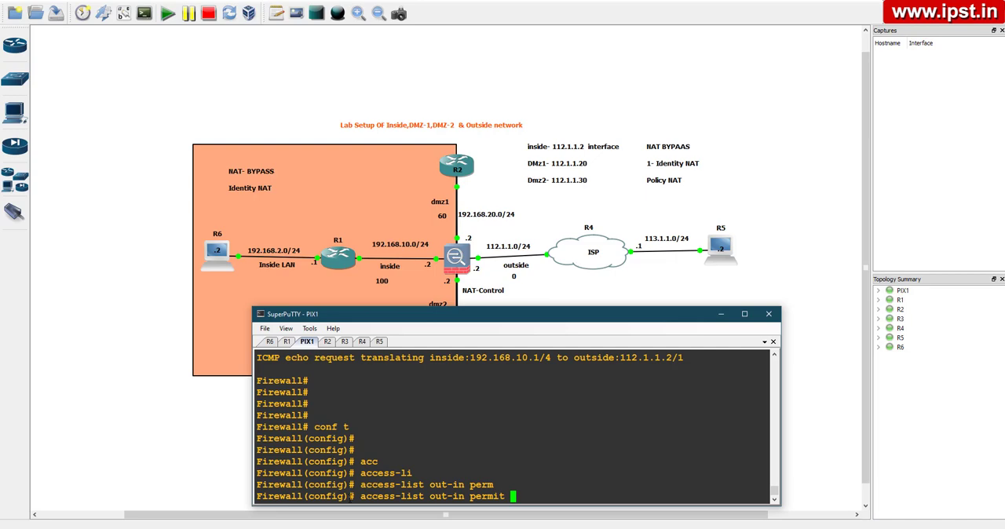
Extend the out-in permit entry to match icmp from host 113.1.1.2 to any destination
type("icmp ")
type("113.1.1.2")
type("any")
key("Left")
key("Left")
key("Left")
key("Left")
key("Left")
key("Left")
key("Left")
key("Left")
key("Left")
key("Left")
key("Left")
key("Left")
key("Left")
key("Left")
type("host")
key("Right")
key("Right")
key("Right")
key("Right")
key("Right")
key("Right")
key("Right")
key("Right")
key("Right")
key("Right")
key("Right")
key("Right")
key("Right")
key("Right")
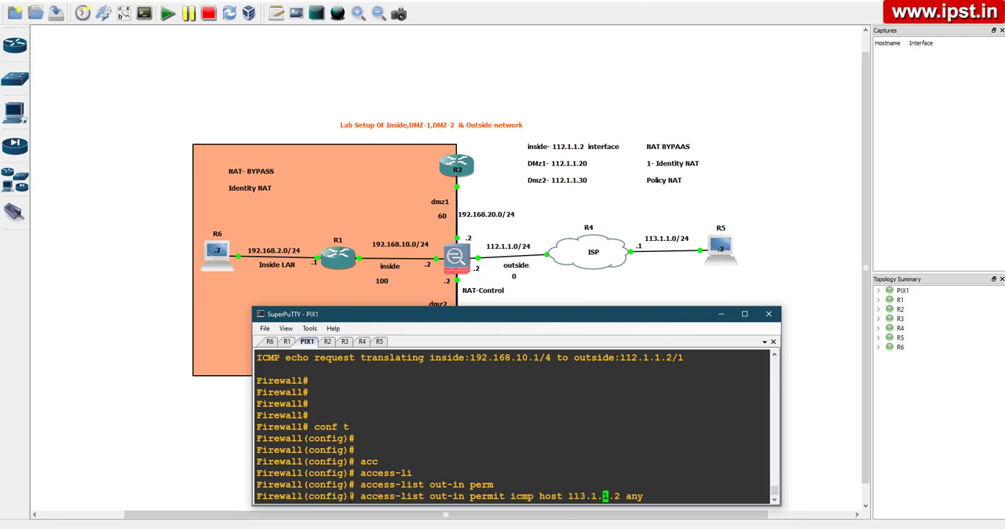
Restrict the out-in entry to the echo-reply ICMP type and submit the access-list command
type("ech")
key("Tab")
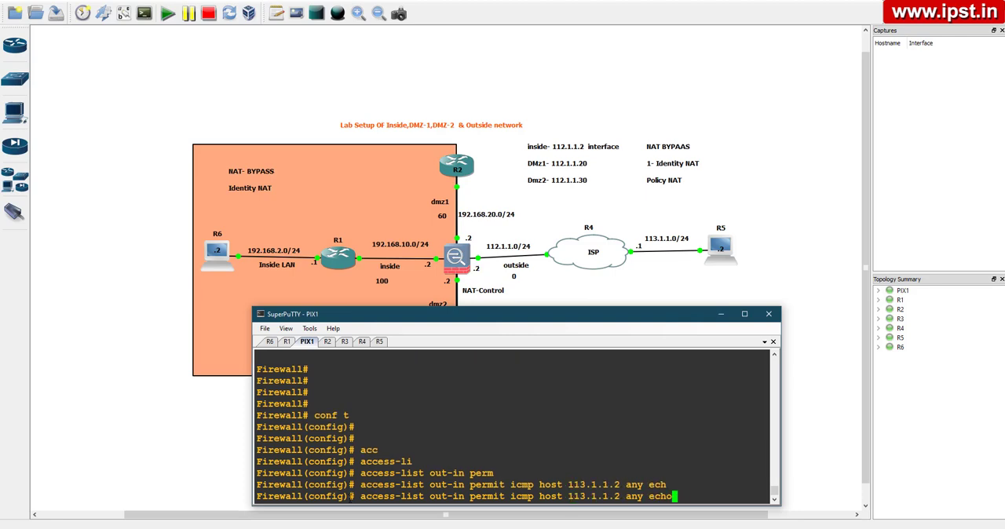
type("-")
type("r")
key("Tab")
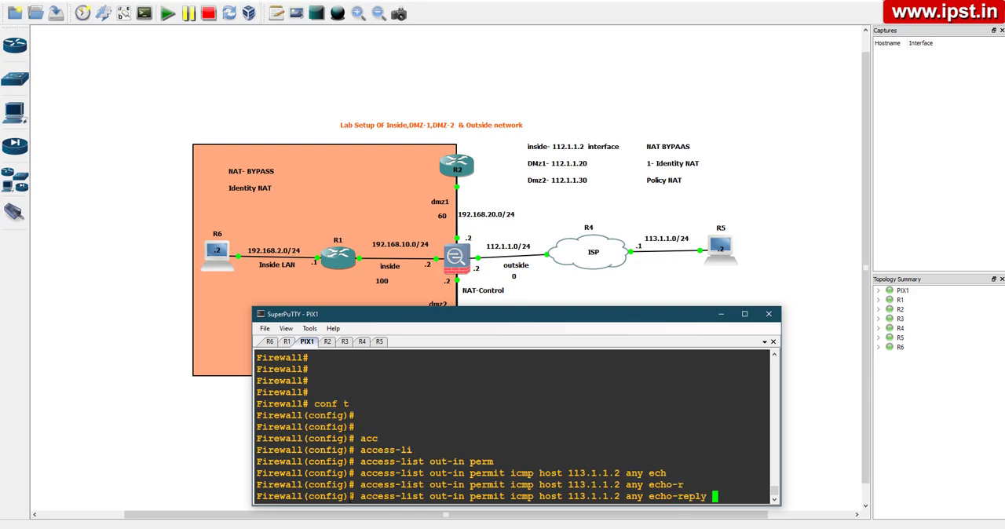
key("Return")
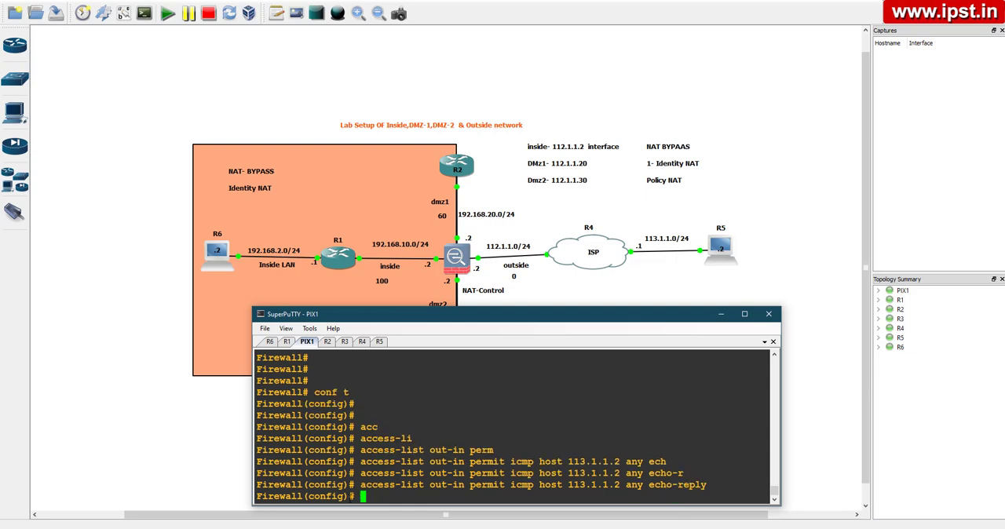
Try to bind out-in inbound to the outside interface on PIX1 using the access-list command
key("Return")
type("acc")
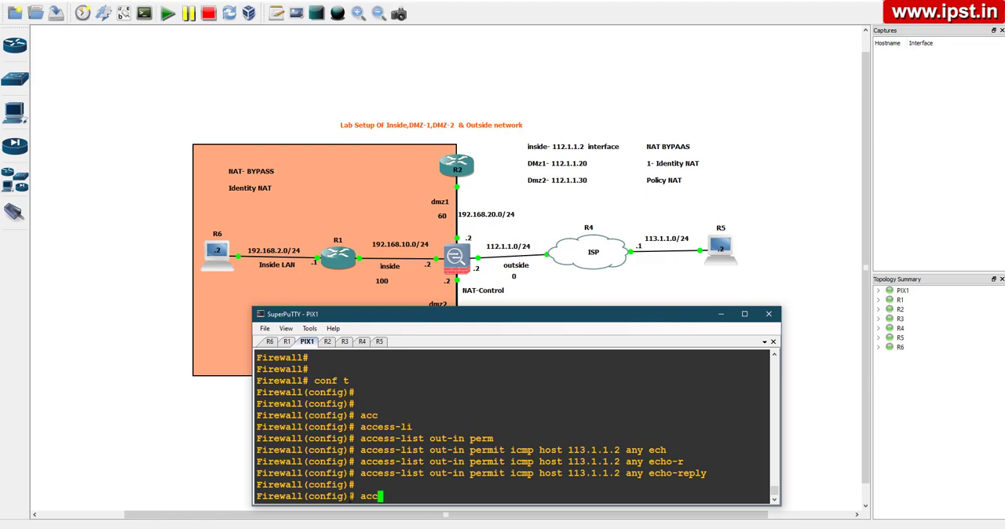
key("Tab")
type("li")
key("Tab")
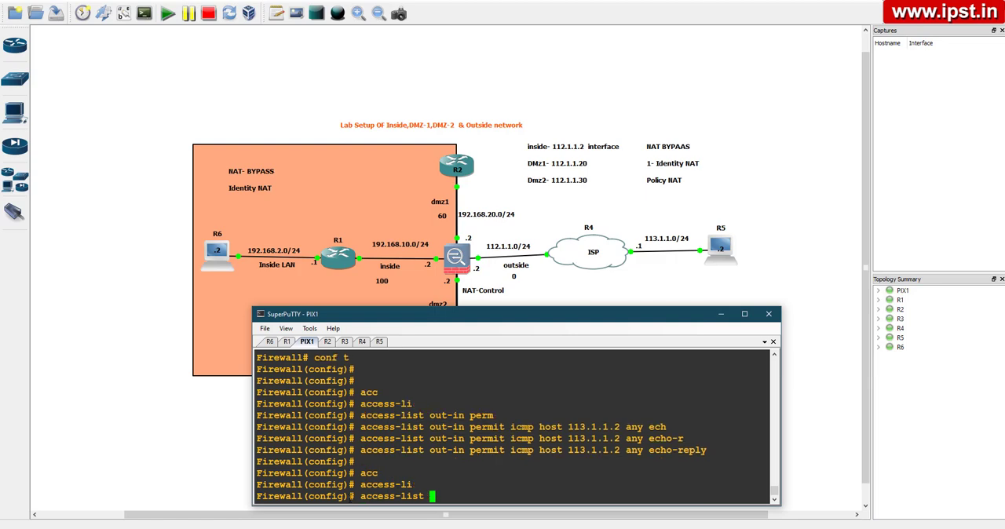
type("out0in")
key("BackSpace")
key("BackSpace")
key("BackSpace")
key("BackSpace")
type("-in in int outsi")
key("Tab")
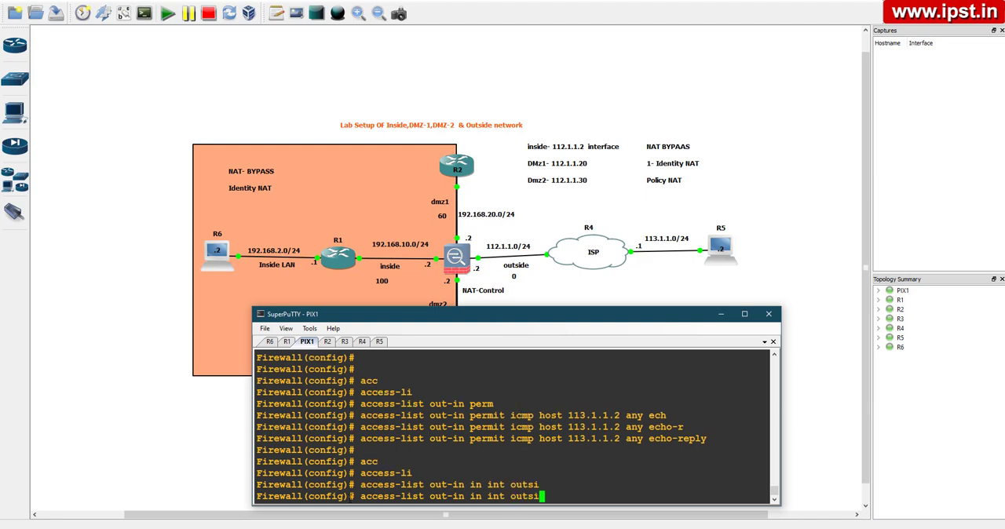
type("de")
key("question")
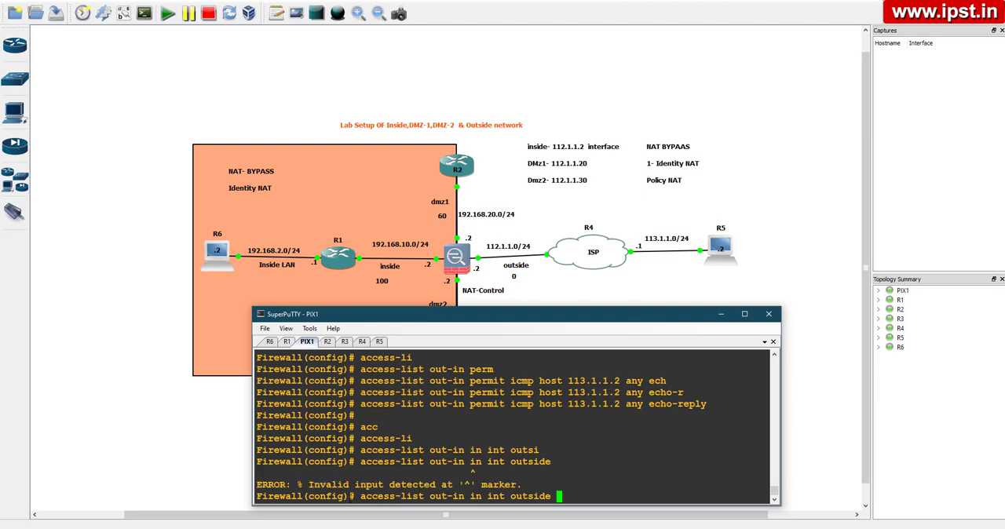
Clear the rejected access-list command line to get a fresh configuration prompt on PIX1
key("Left")
key("Left")
key("Left")
key("Left")
key("Left")
key("Left")
key("Left")
key("Left")
key("Right")
key("Right")
key("Right")
key("Right")
key("Right")
key("Right")
key("Right")
key("BackSpace")
key("BackSpace")
key("BackSpace")
key("BackSpace")
key("BackSpace")
key("BackSpace")
key("BackSpace")
key("BackSpace")
key("BackSpace")
key("BackSpace")
key("BackSpace")
key("BackSpace")
key("BackSpace")
key("BackSpace")
key("BackSpace")
key("BackSpace")
key("BackSpace")
key("BackSpace")
key("BackSpace")
key("BackSpace")
key("BackSpace")
key("BackSpace")
key("BackSpace")
key("BackSpace")
key("BackSpace")
key("BackSpace")
key("BackSpace")
key("BackSpace")
key("BackSpace")
key("BackSpace")
key("BackSpace")
key("BackSpace")
key("BackSpace")
type("acc")
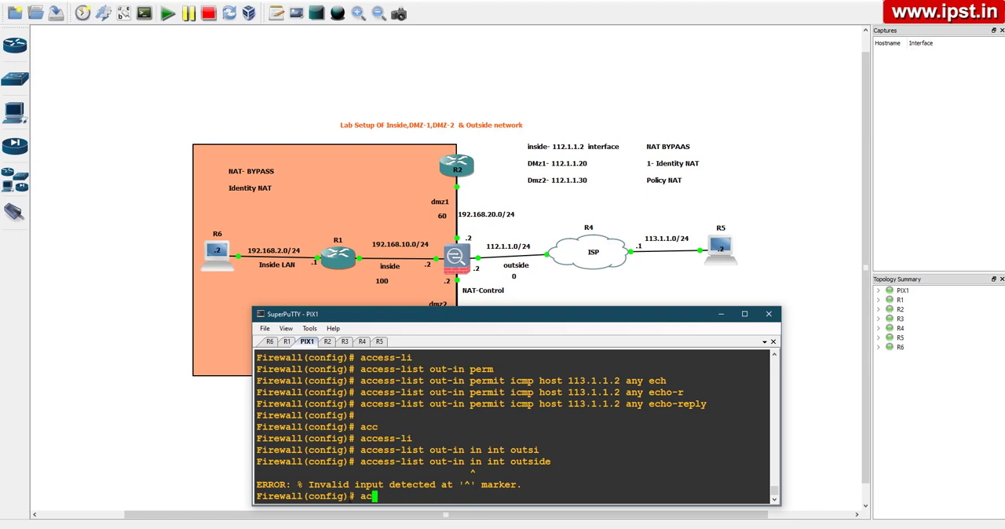
key("Return")
Apply the out-in access list inbound on the outside interface of PIX1 with the access-group command
type("acc")
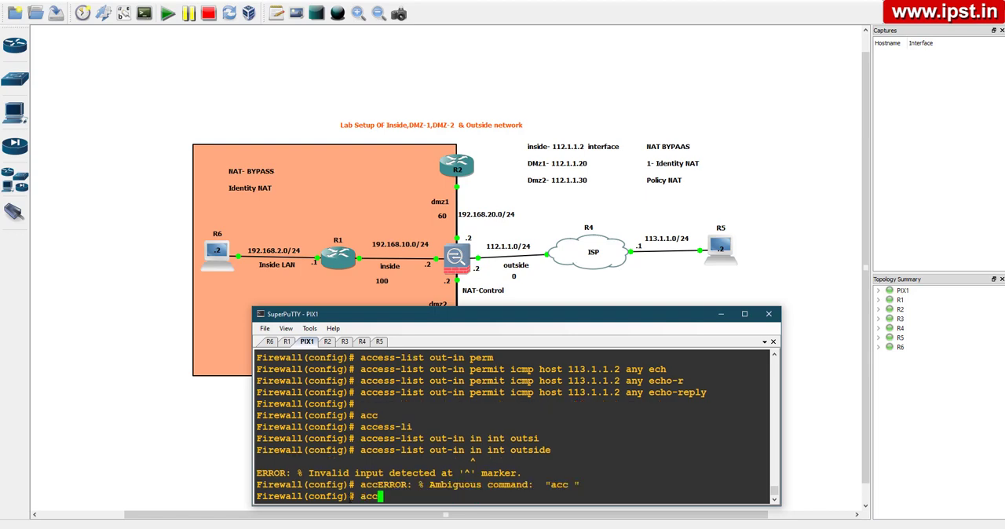
key("Tab")
type("gr")
key("Tab")
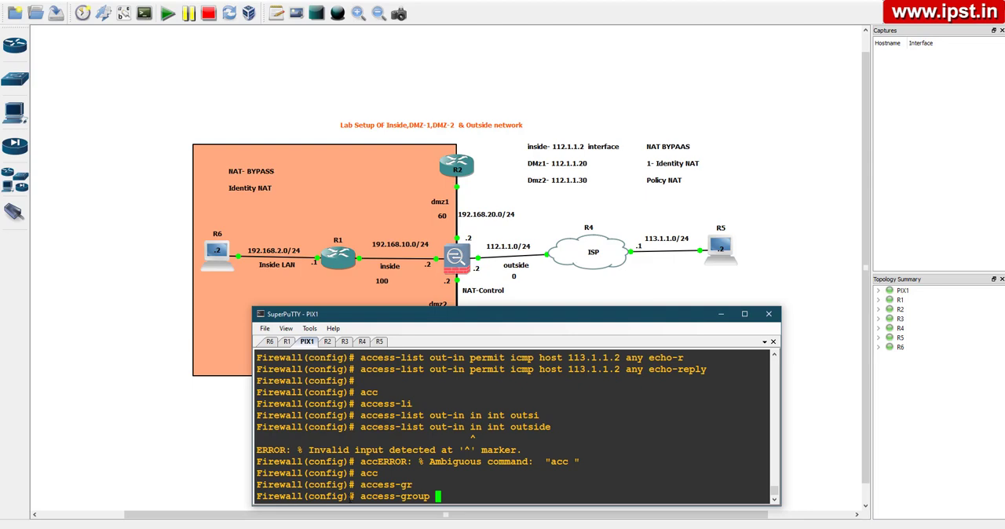
type("out-in in int")
key("Tab")
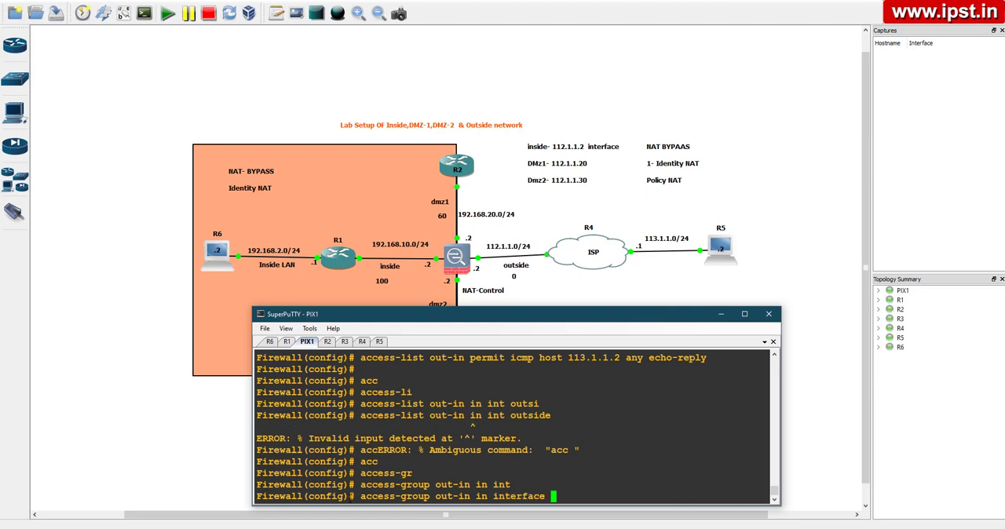
type("out")
key("Tab")
key("Return")
key("Return")
key("Return")
key("Return")
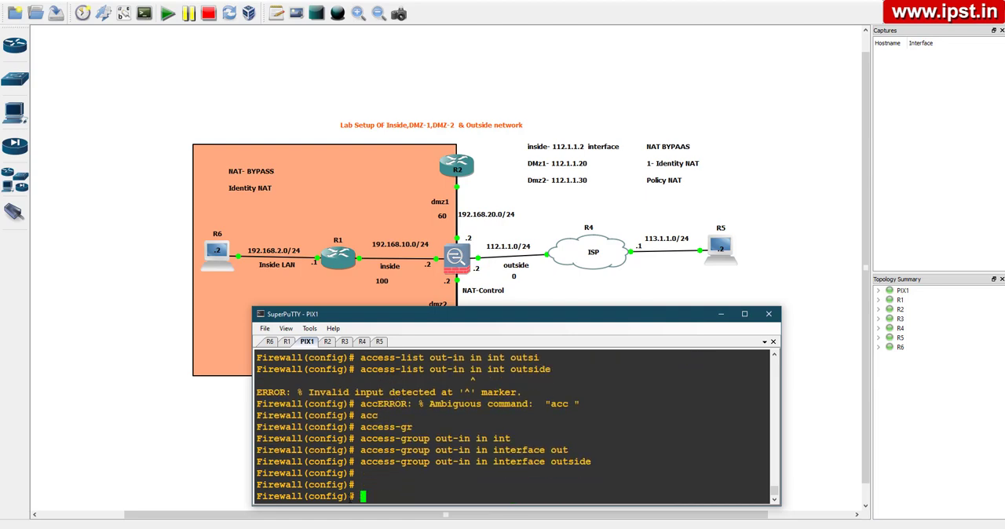
Leave configuration mode on PIX1 and save the running configuration with wr
key("Return")
key("ctrl+z")
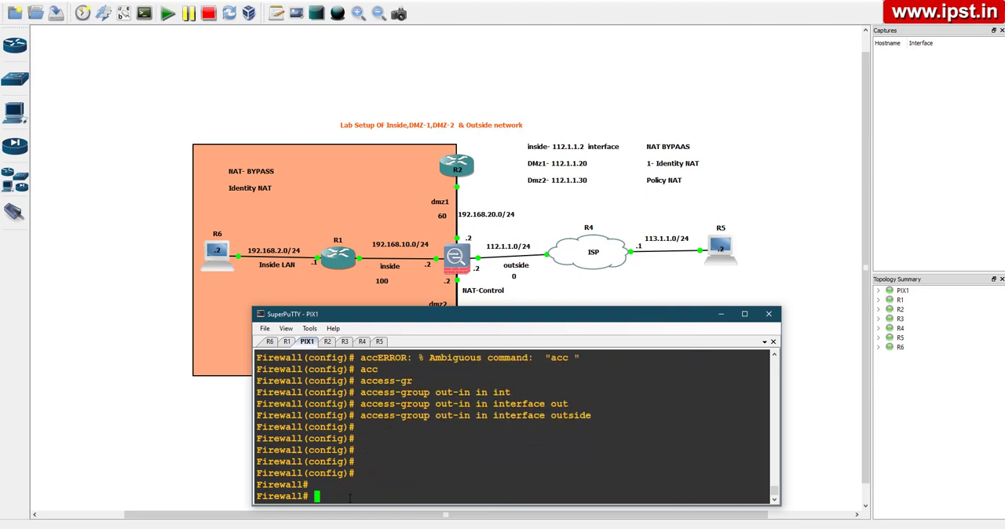
key("Return")
key("Return")
key("Return")
type("wr")
key("Return")
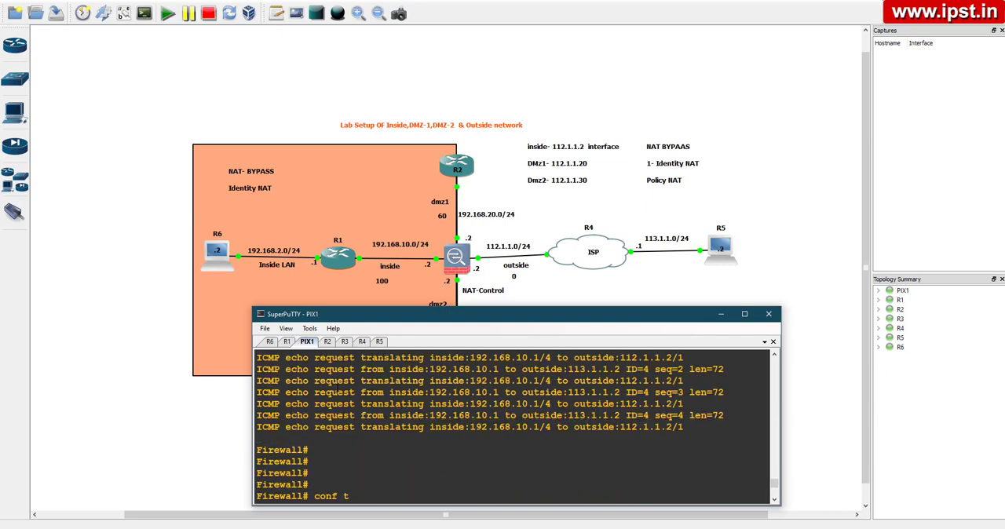
Review the earlier ICMP echo request translation messages in the PIX1 console
scroll(514, 423, "up", 2)
left_click_drag(314, 415, 406, 474)
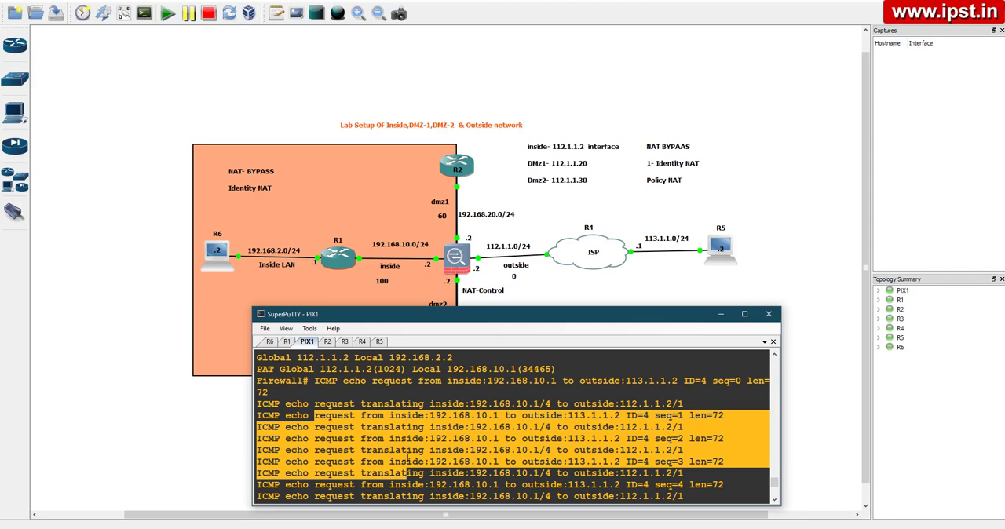
left_click(407, 473)
Ping the outside host 113.1.1.2 from the R1 console to test the applied access list
left_click(288, 342)
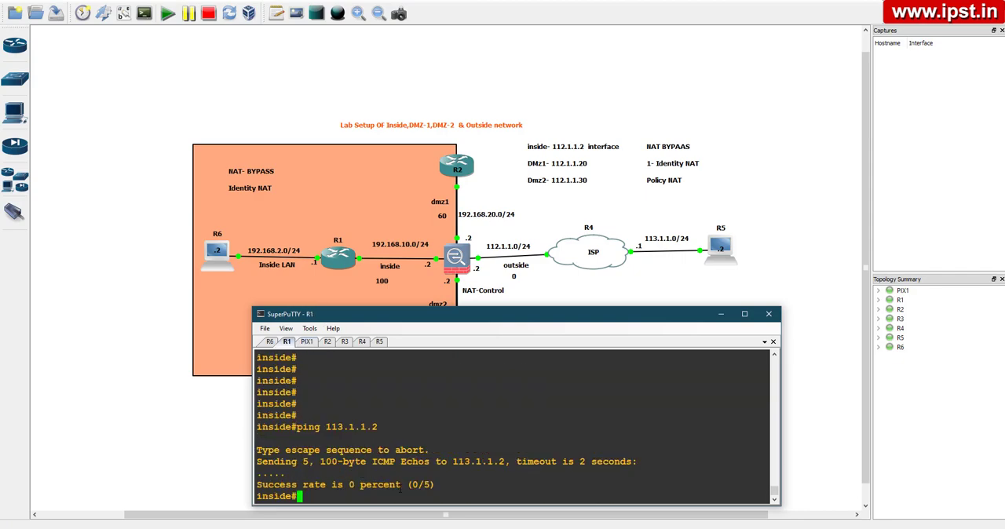
key("Return")
key("Return")
key("Return")
key("Return")
key("Return")
key("Return")
key("Return")
key("Return")
key("Return")
key("Return")
key("Return")
key("Return")
left_click_drag(298, 318, 265, 306)
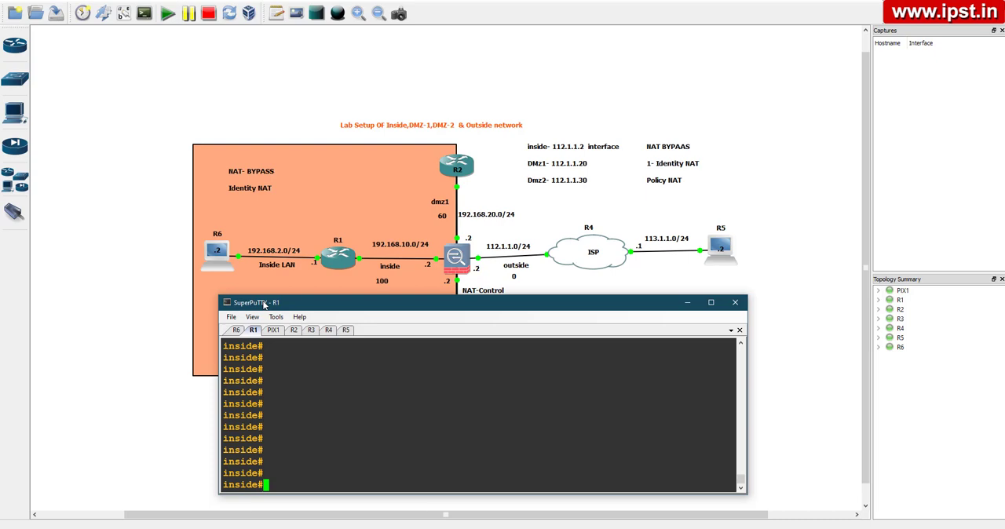
type("ping 113.1.1.2")
key("Return")
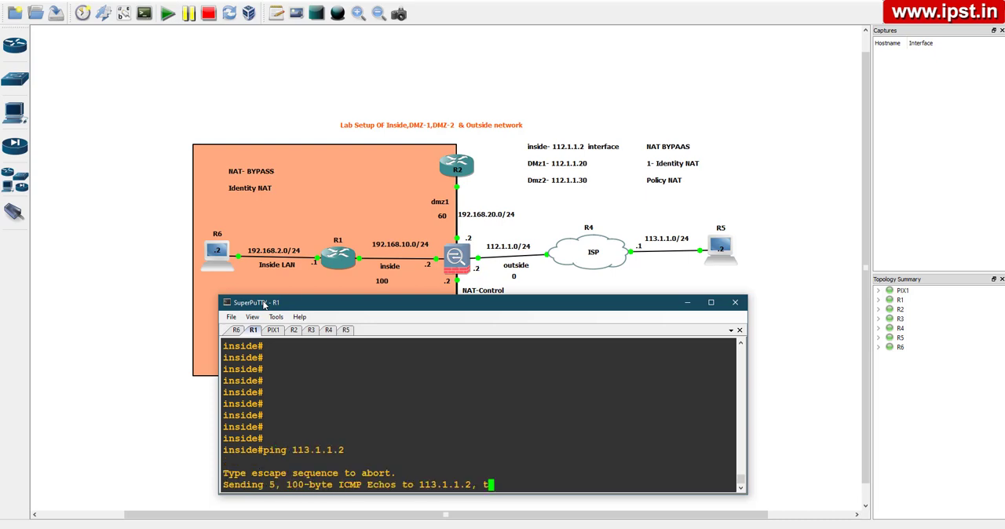
key("Return")
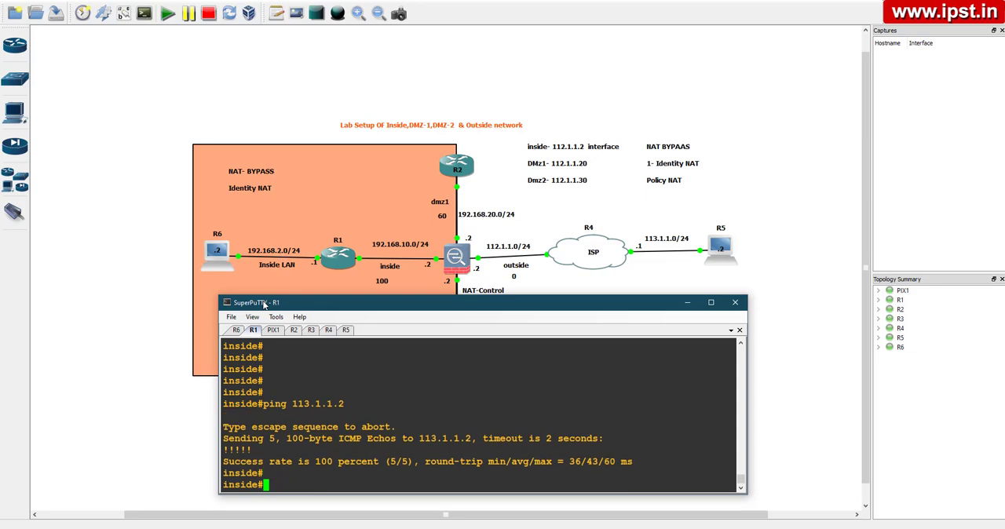
Ping 113.1.1.2 from the R6 console to test outside reachability from the inside LAN
left_click(234, 330)
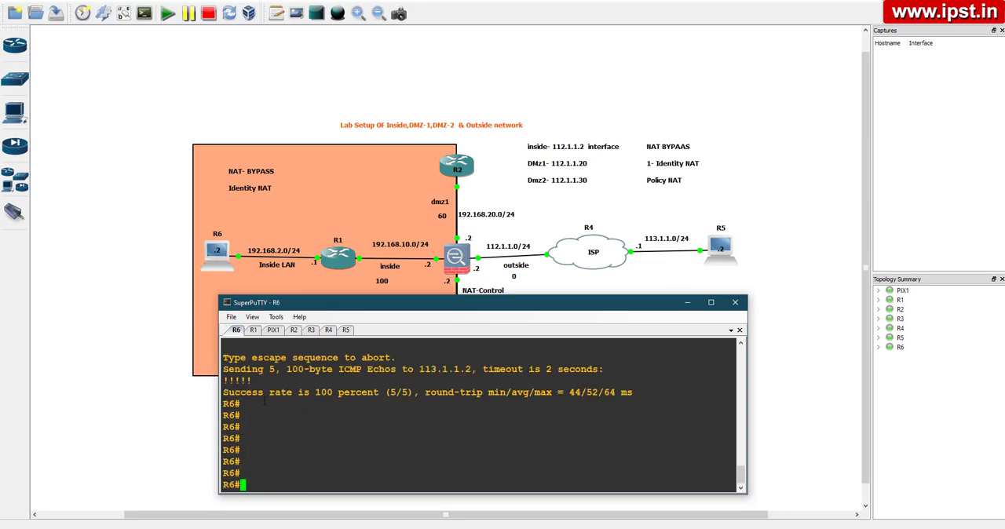
type("ping 113.1.1.2")
key("Return")
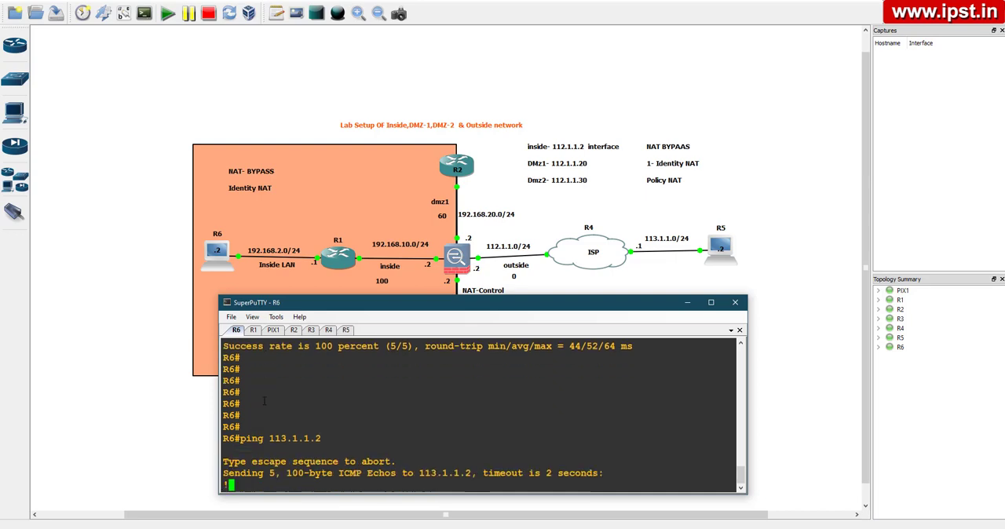
key("Return")
key("Return")
key("Return")
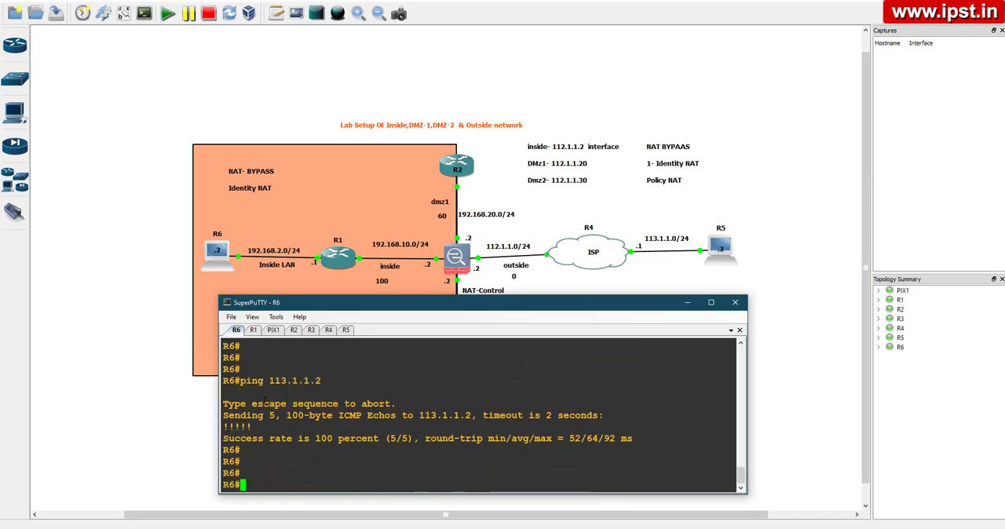
Display the current address translation table on PIX1 with show xlate
left_click(273, 330)
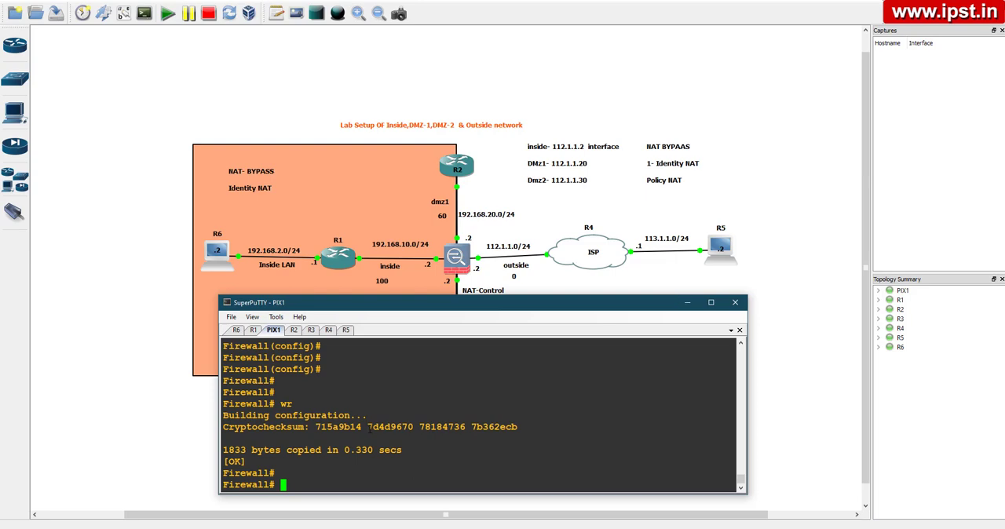
key("Return")
key("Return")
key("Return")
key("Return")
key("Return")
key("Return")
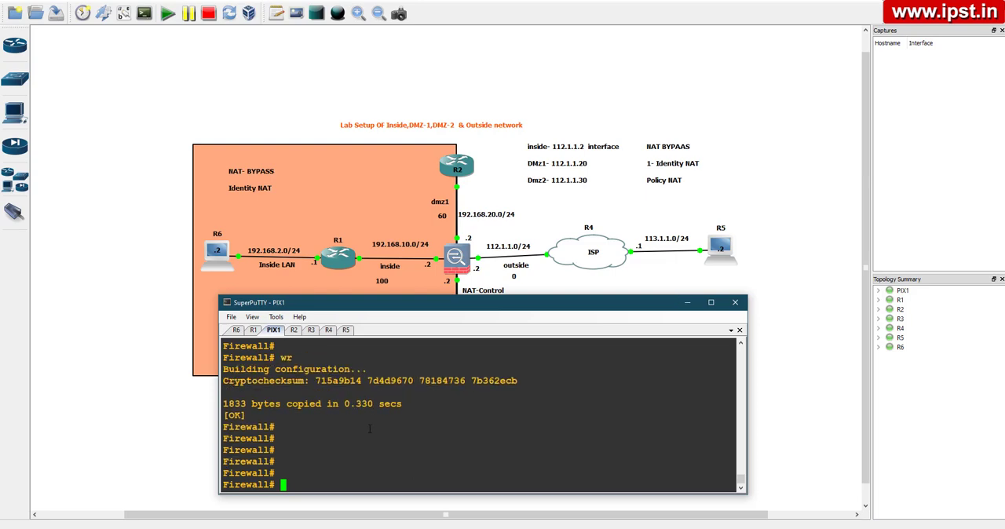
key("Return")
key("Return")
key("Return")
key("Return")
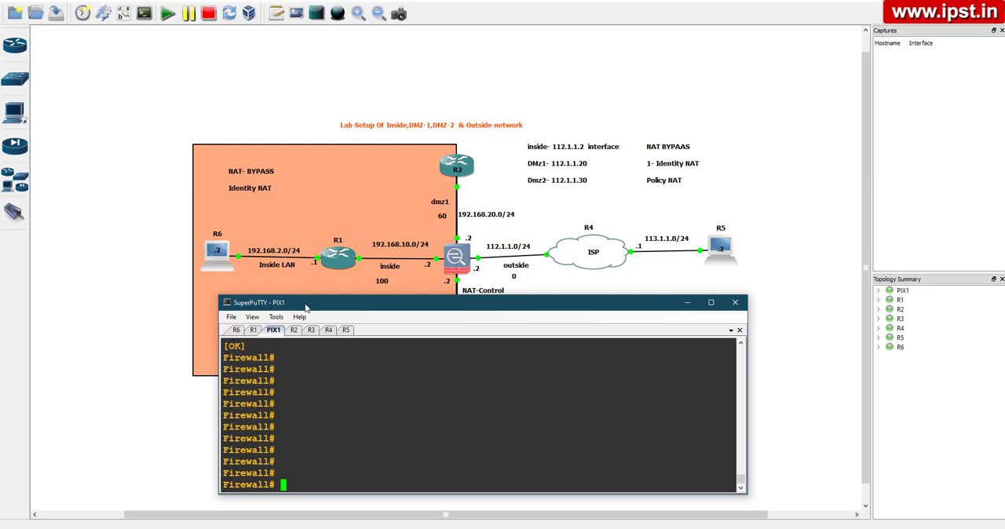
type("sh xla")
key("Tab")
key("Return")
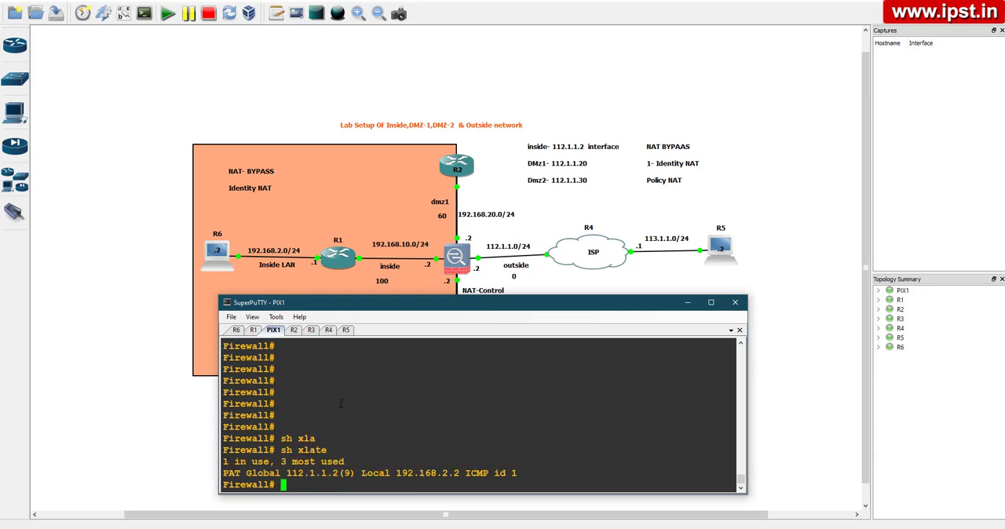
key("Return")
key("Return")
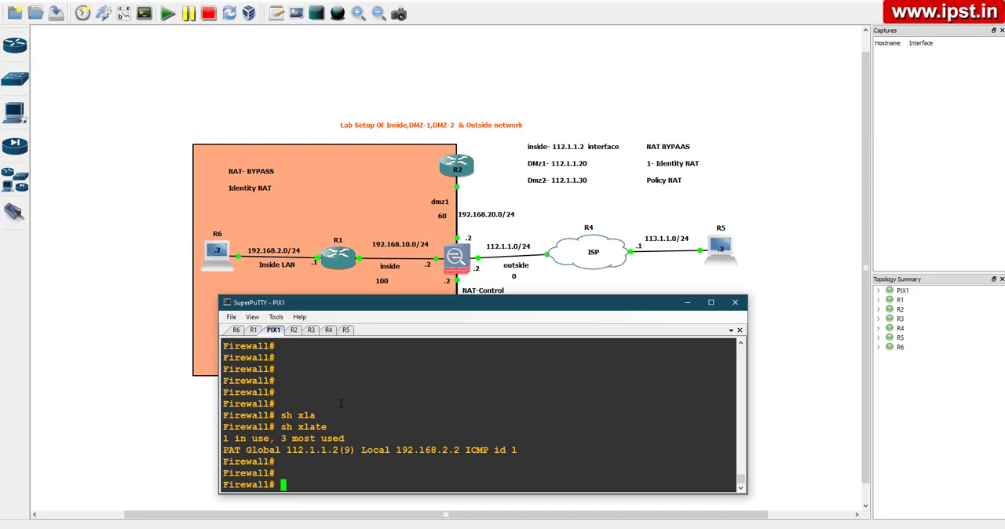
key("Return")
key("Return")
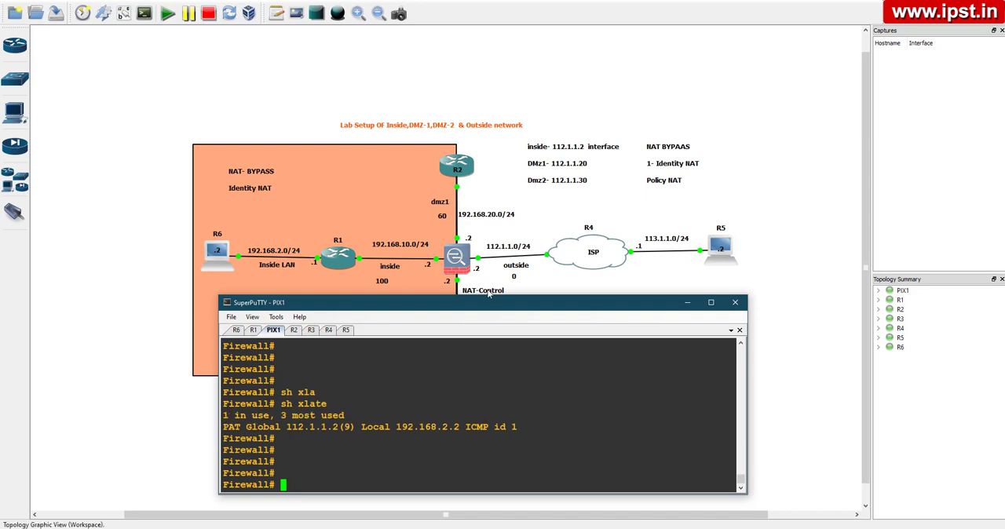
Switch to the R2 console and enter global configuration mode with conf t
mouse_move(584, 308)
left_mouse_down()
mouse_move(590, 433)
mouse_move(585, 316)
left_mouse_up()
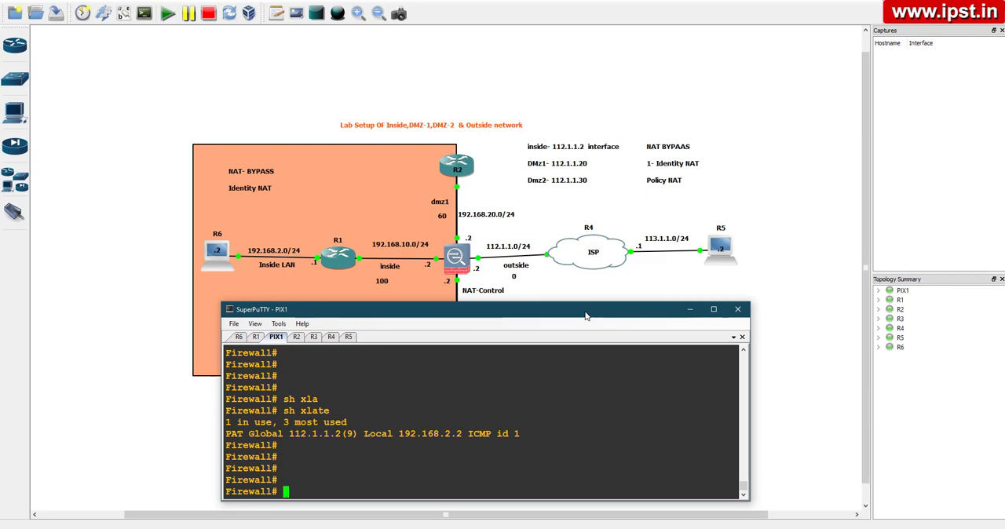
left_click(297, 338)
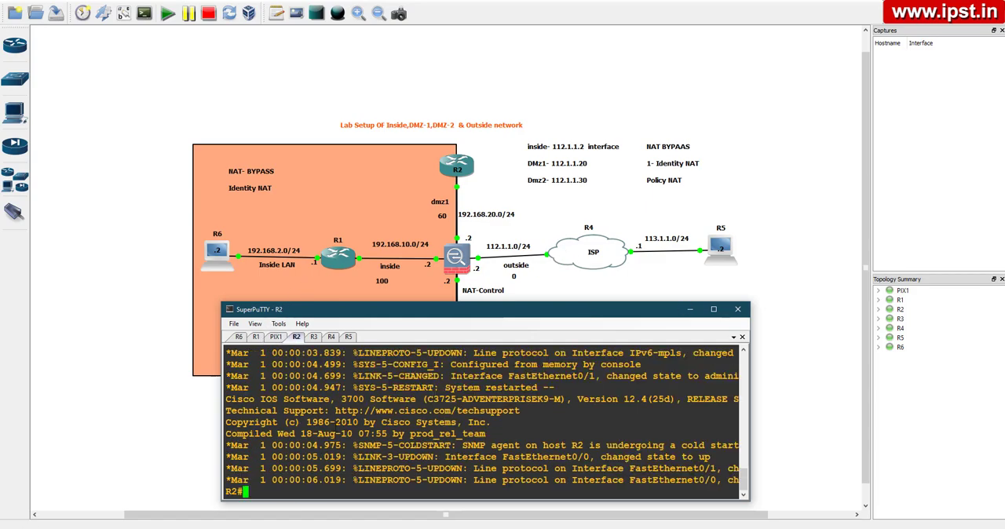
key("Return")
key("Return")
key("Return")
key("Return")
key("Return")
key("Return")
key("Return")
key("Return")
key("Return")
key("Return")
key("Return")
key("Return")
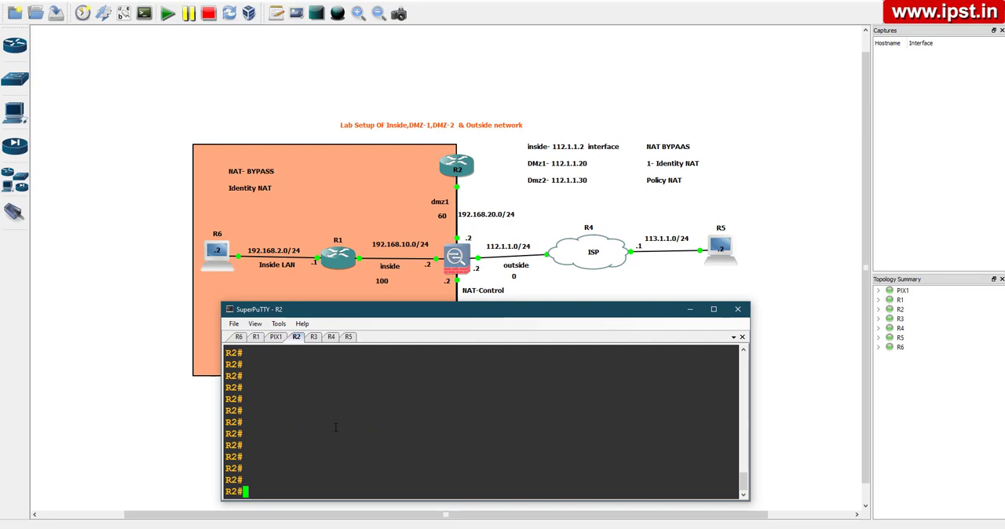
type("conf t")
key("Return")
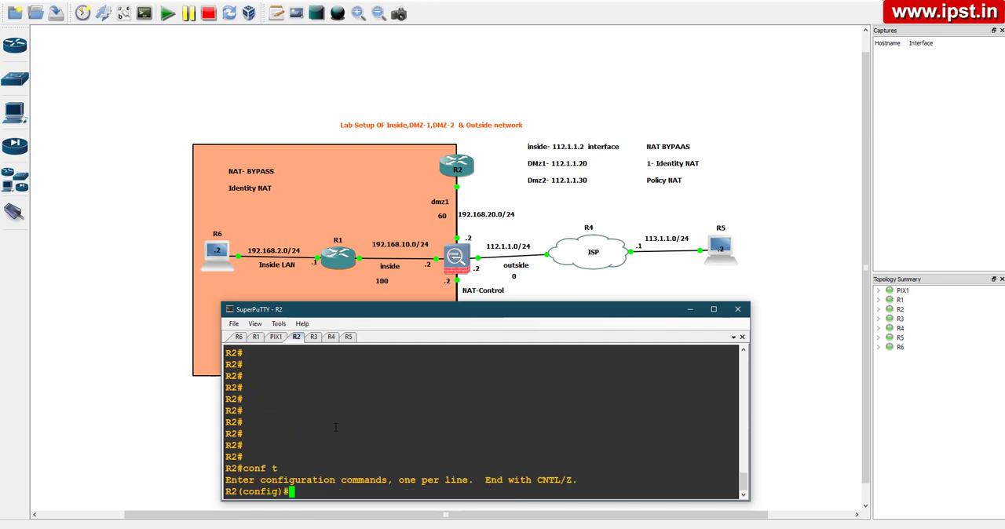
Add a static default route on R2 through next hop 192.168.20.2 and exit configuration mode
key("Return")
key("Return")
type("ip rou")
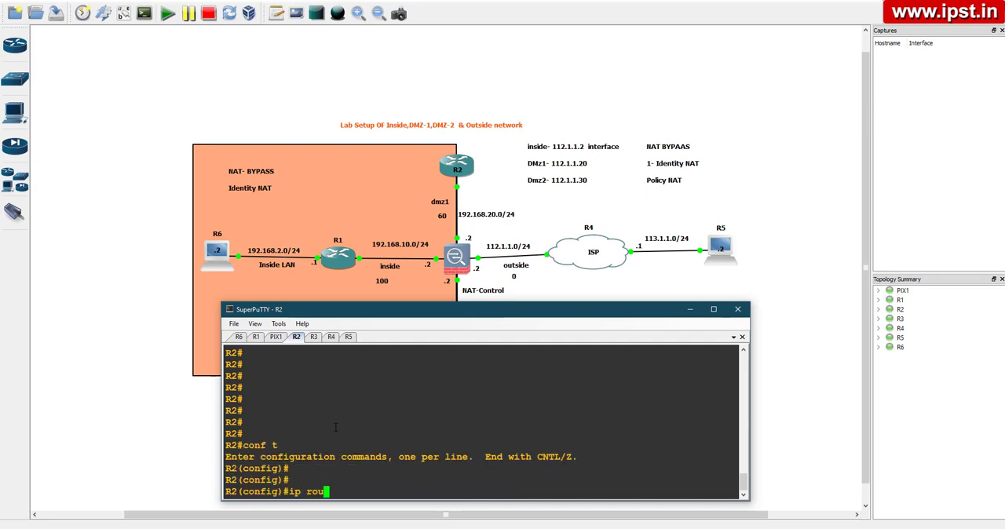
type("te 0.0.0.0.0")
key("BackSpace")
key("BackSpace")
type("0.0.0.0 ")
type("192.168.20.2")
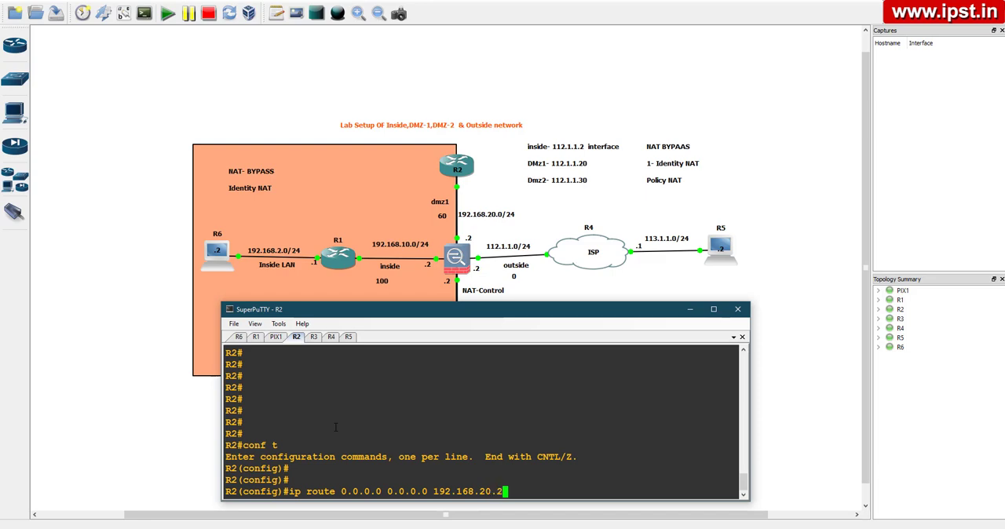
key("Return")
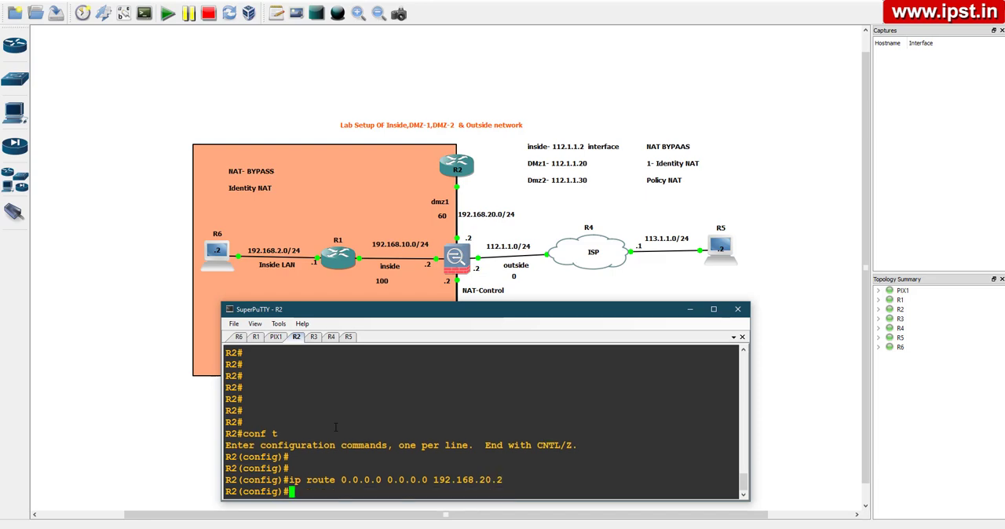
key("ctrl+z")
key("Return")
key("Return")
key("Return")
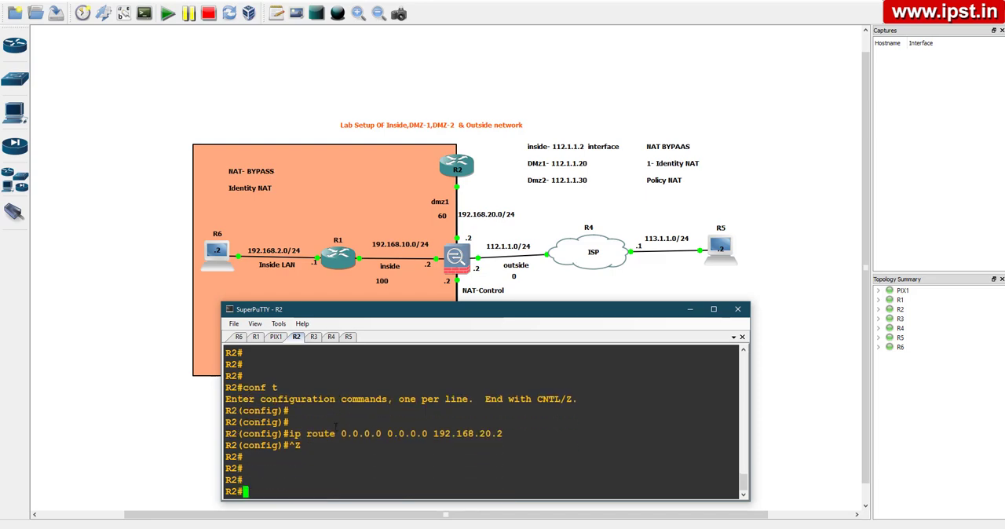
key("Return")
key("Return")
key("Return")
key("Return")
key("Return")
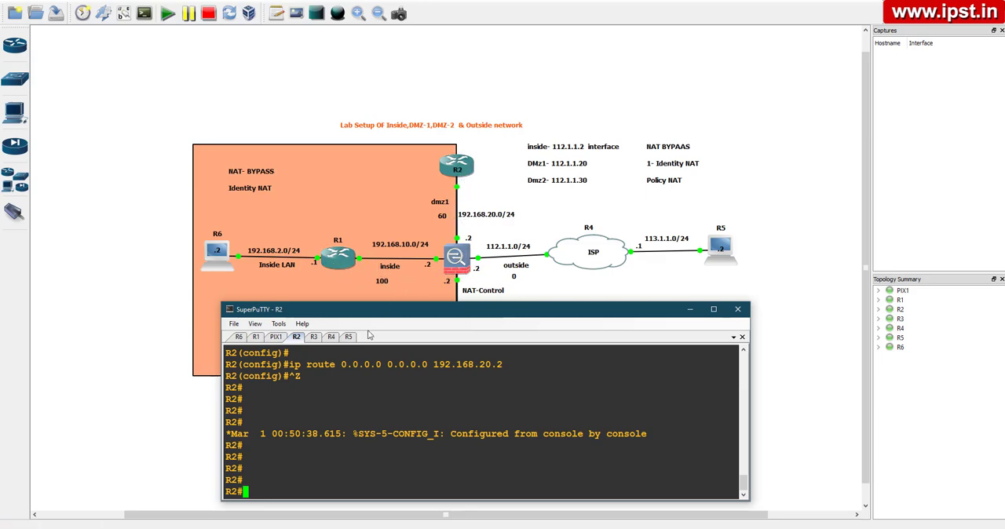
Enter global configuration mode on R2 and open line configuration for vty 0 4
type("conf t")
key("Return")
key("Return")
type("li")
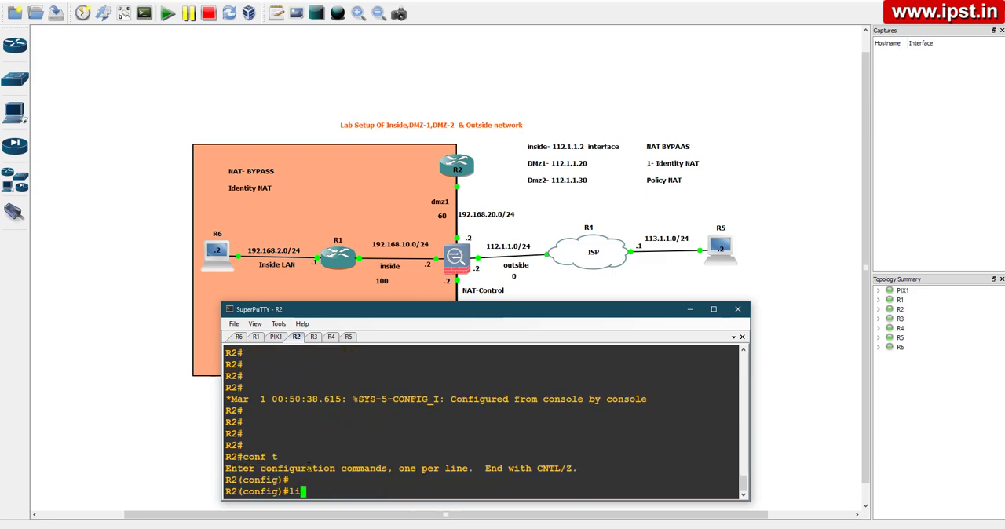
type("ne vty 0 4")
key("Return")
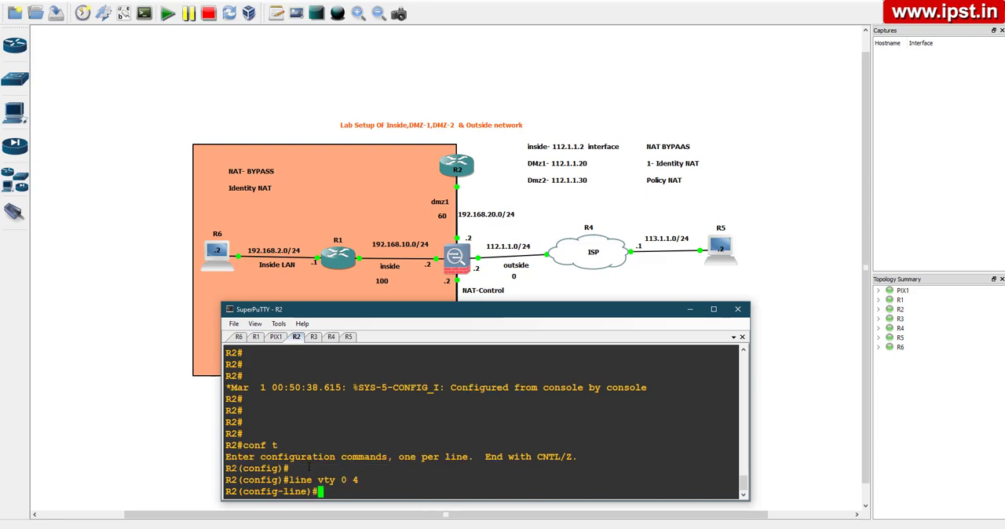
Set the login password for R2's VTY lines and exit configuration mode
type("opass")
key("BackSpace")
key("BackSpace")
key("BackSpace")
key("BackSpace")
key("BackSpace")
type("pass")
key("Tab")
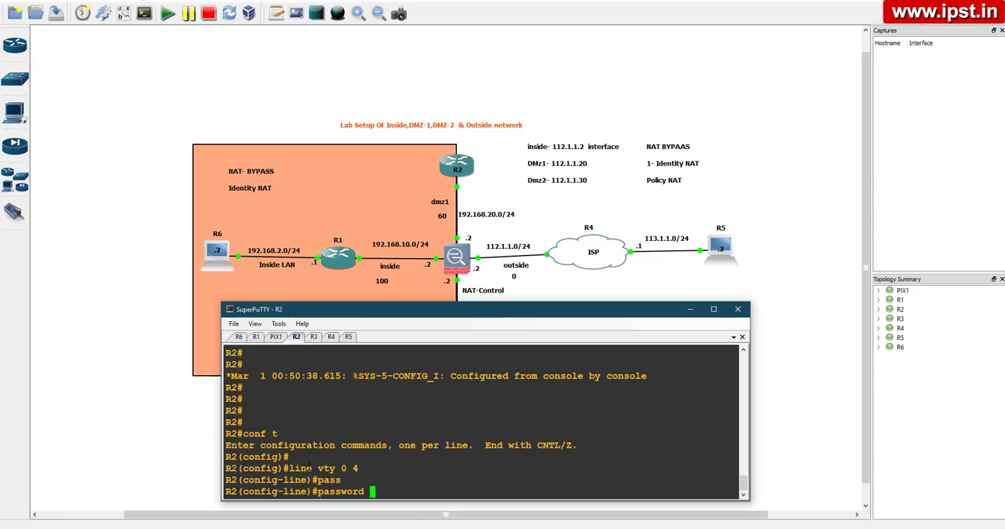
type("cisco")
key("Return")
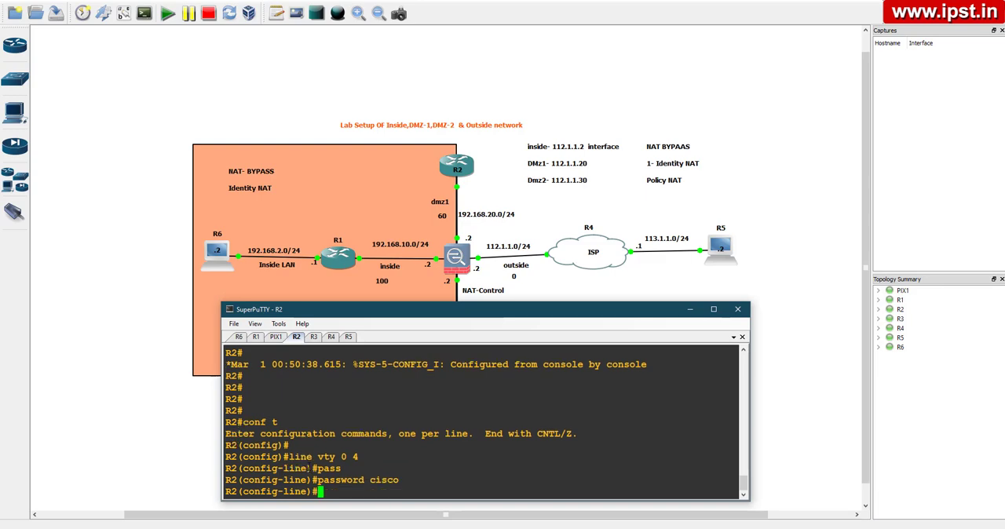
key("ctrl+z")
key("Return")
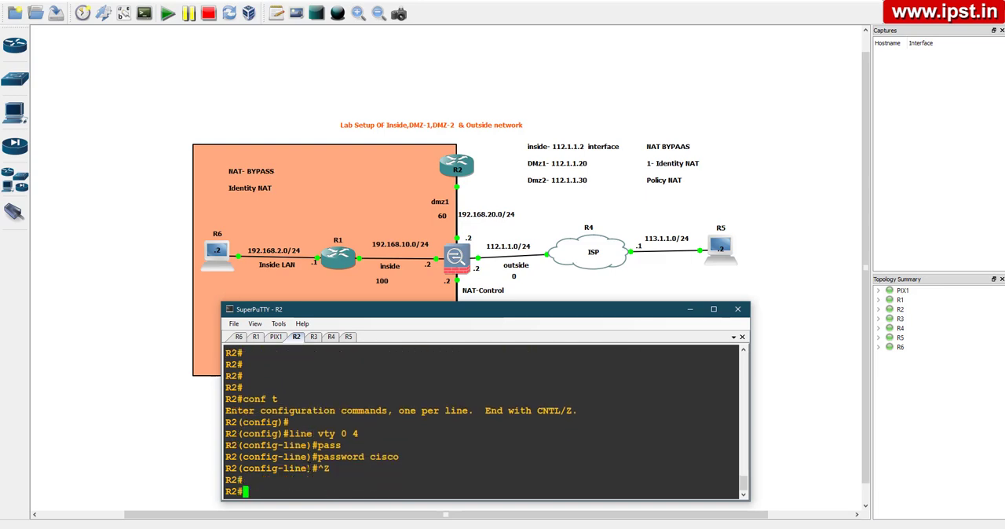
key("Return")
key("Return")
key("Return")
key("Return")
key("Return")
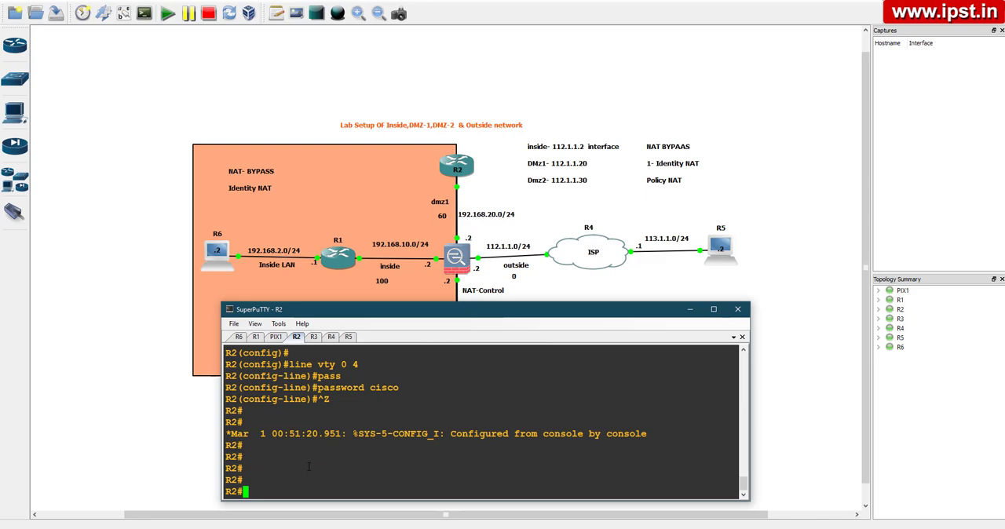
Telnet from the R1 console to 192.168.20.1 to test access to the DMZ router
left_click(256, 337)
type("t")
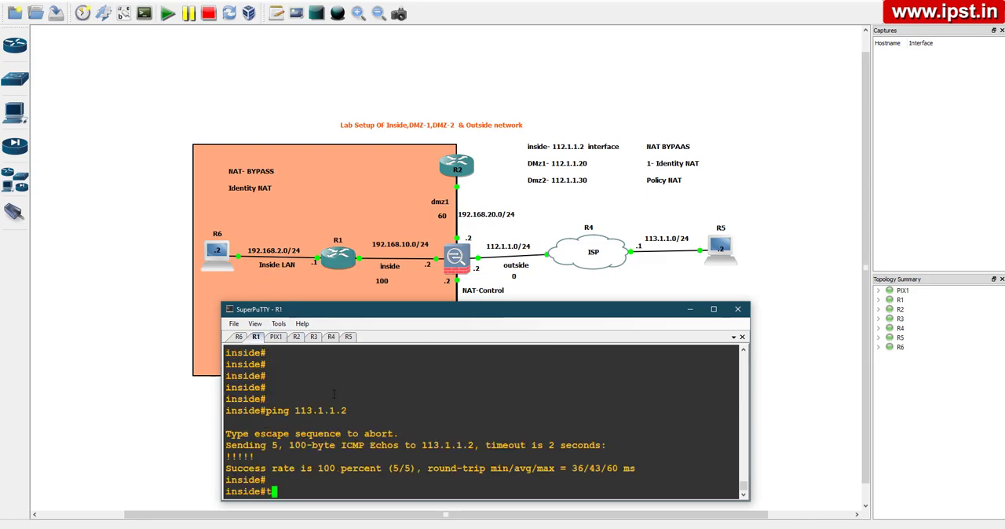
type("eln")
key("Tab")
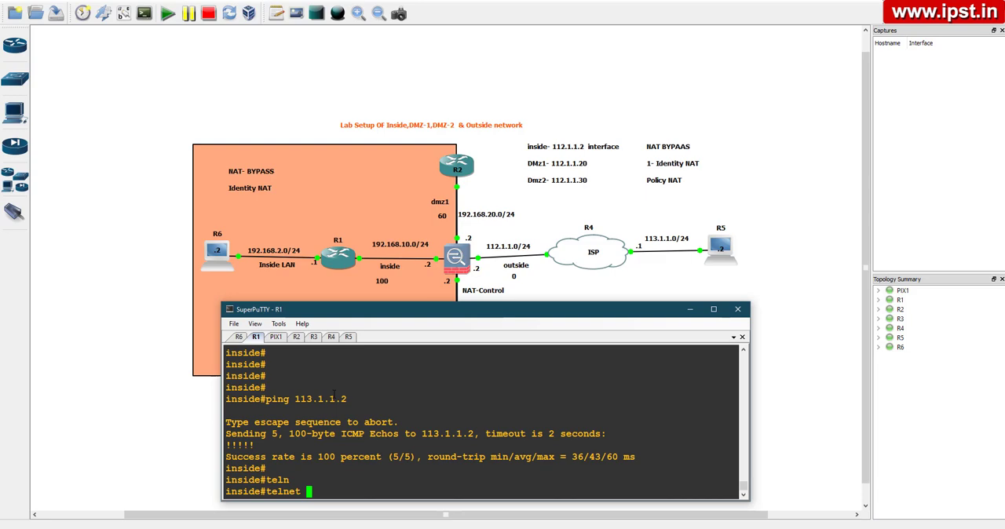
type("192.168.20.1")
key("Return")
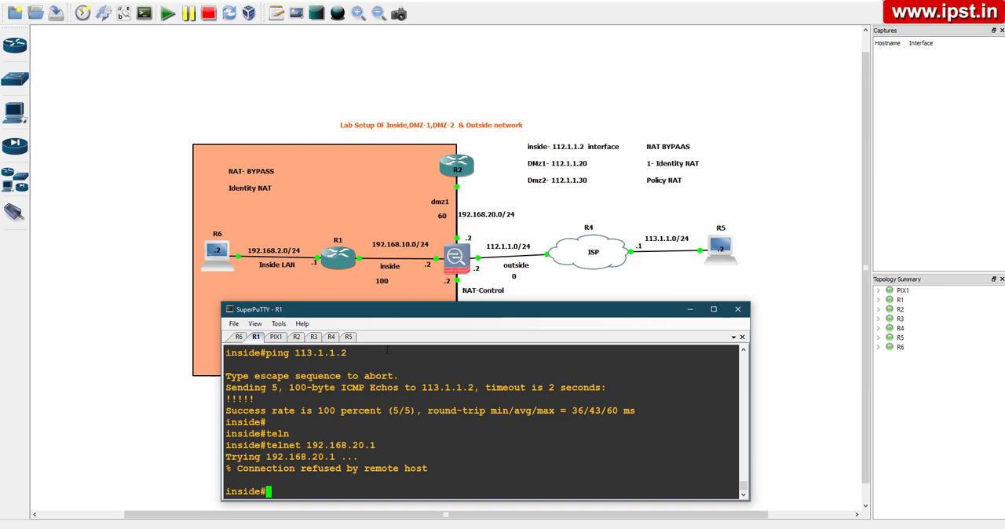
Switch to the PIX1 console and enter global configuration mode with conf t
left_click(276, 337)
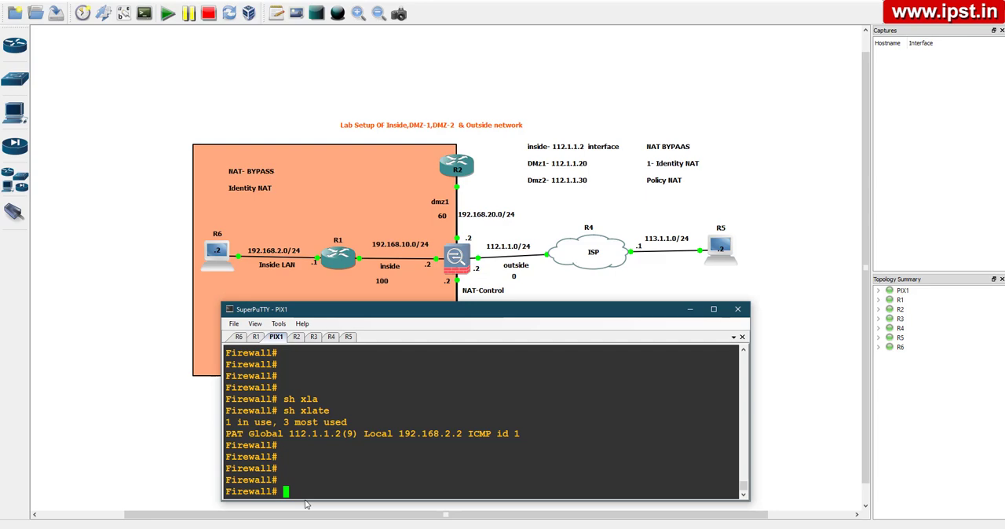
type("conf t")
key("Return")
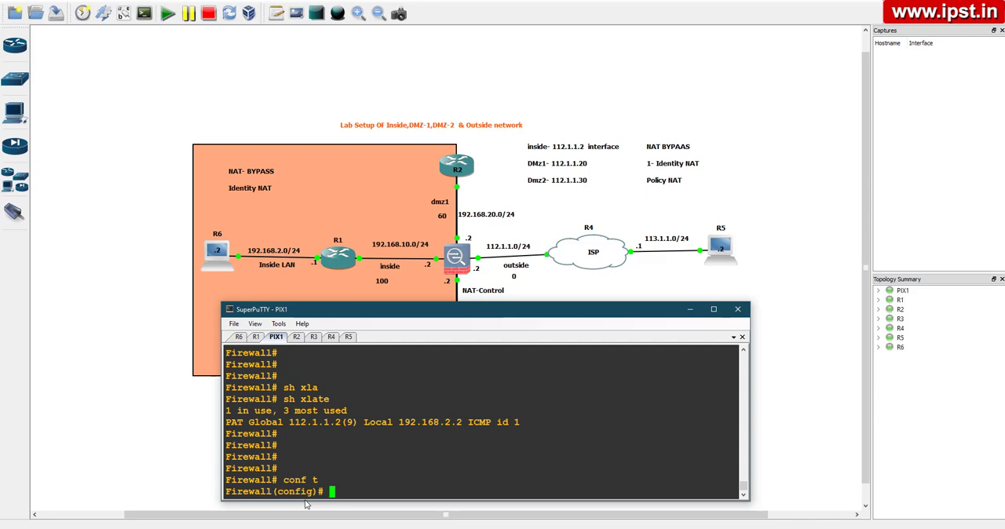
Add a static (inside,dmz1) identity translation mapping 192.168.10.0 to itself with netmask 255.255.255.0
type("sta")
key("Tab")
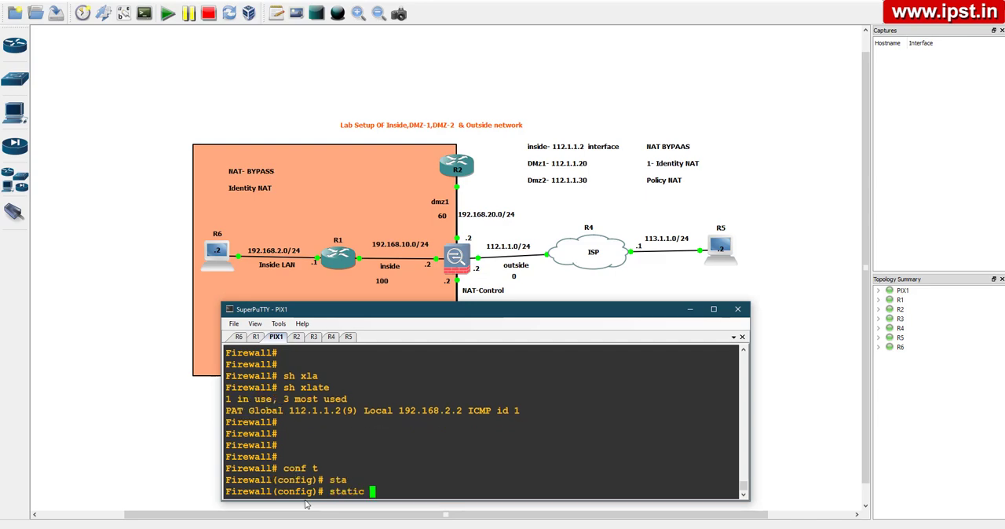
type("(insi")
key("Tab")
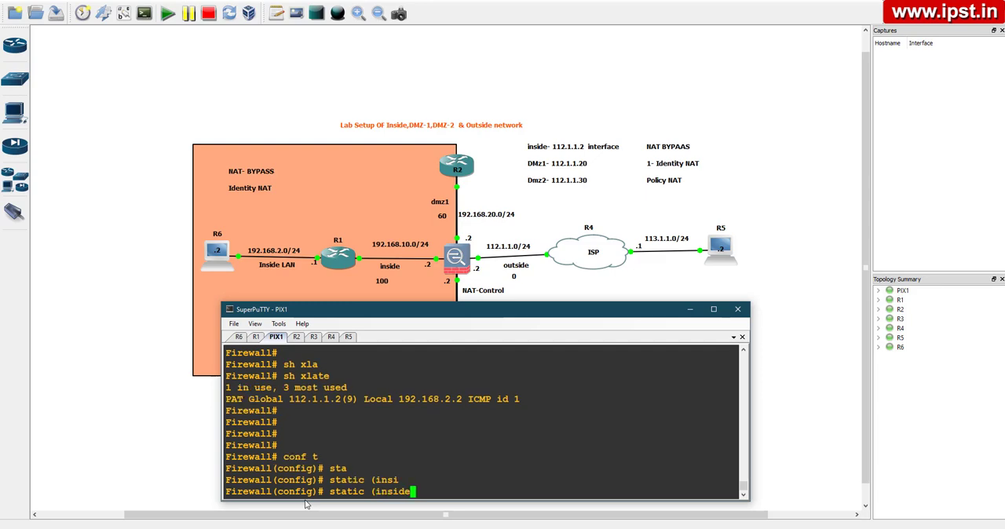
type(",dmz1)")
type("192.168.10.0")
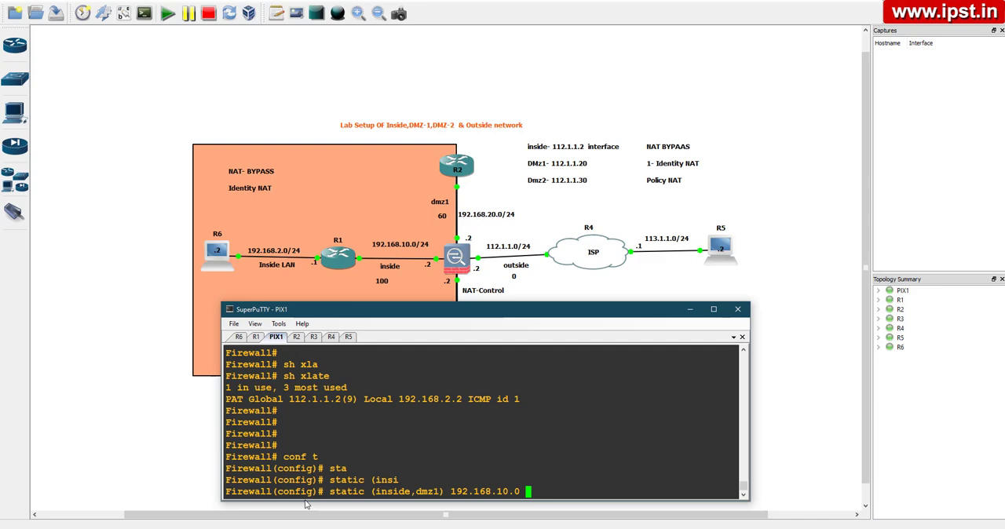
type("192.168.10.0")
left_click_drag(446, 491, 579, 517)
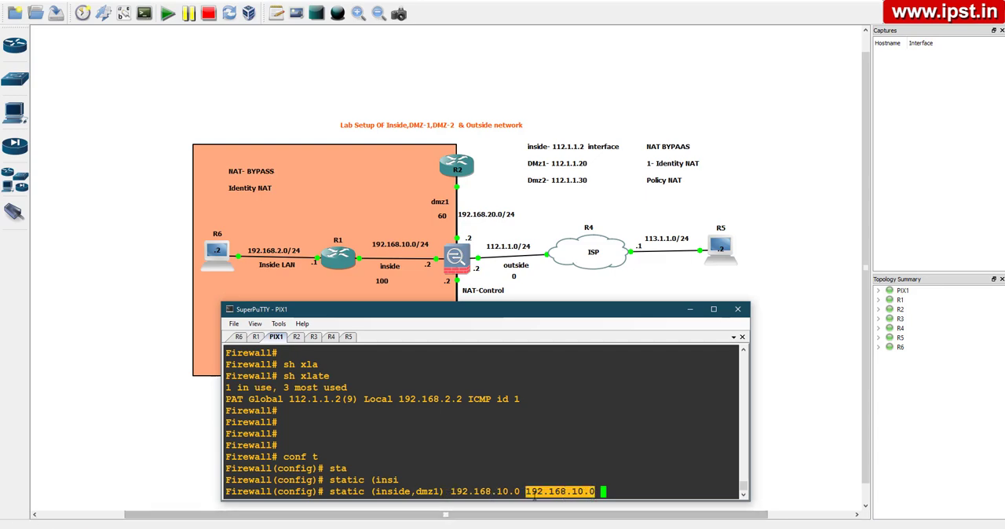
left_click_drag(451, 491, 515, 492)
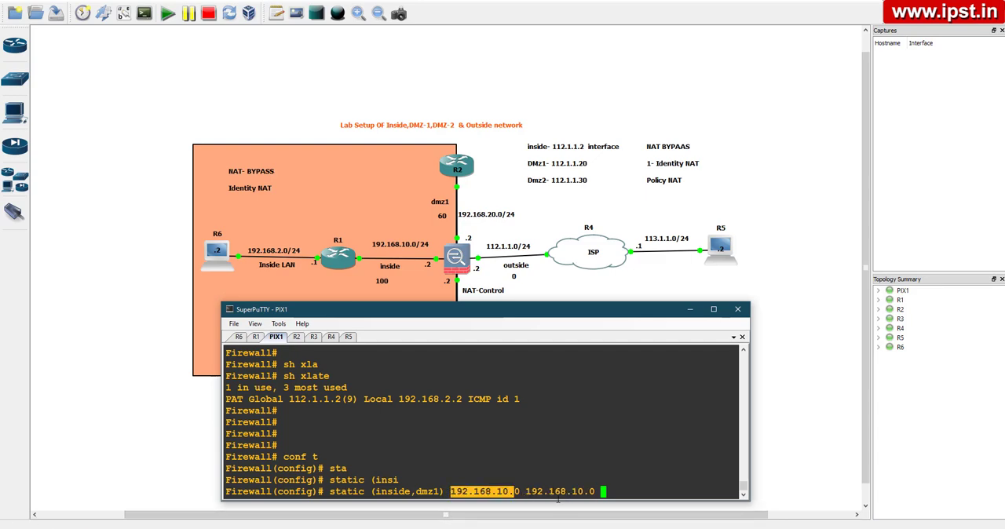
left_click(607, 492)
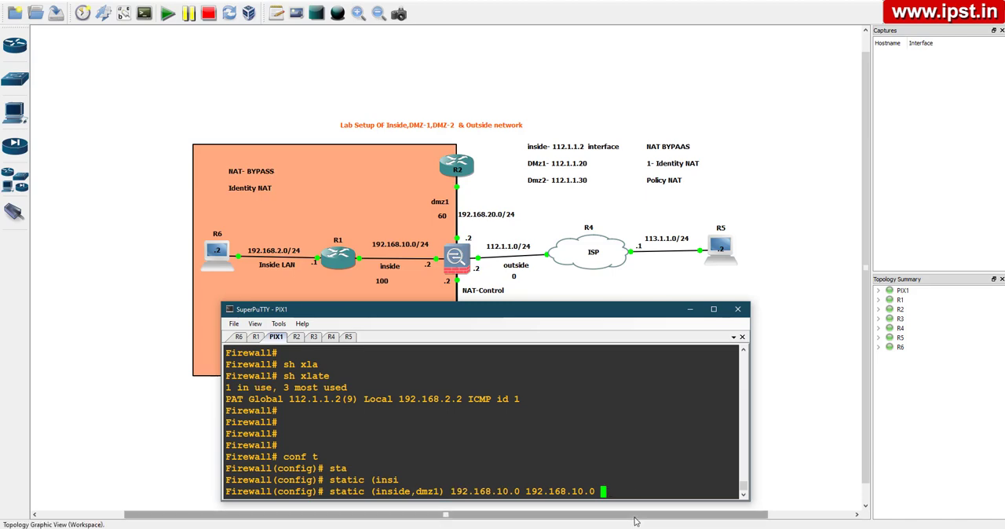
type("net")
key("Tab")
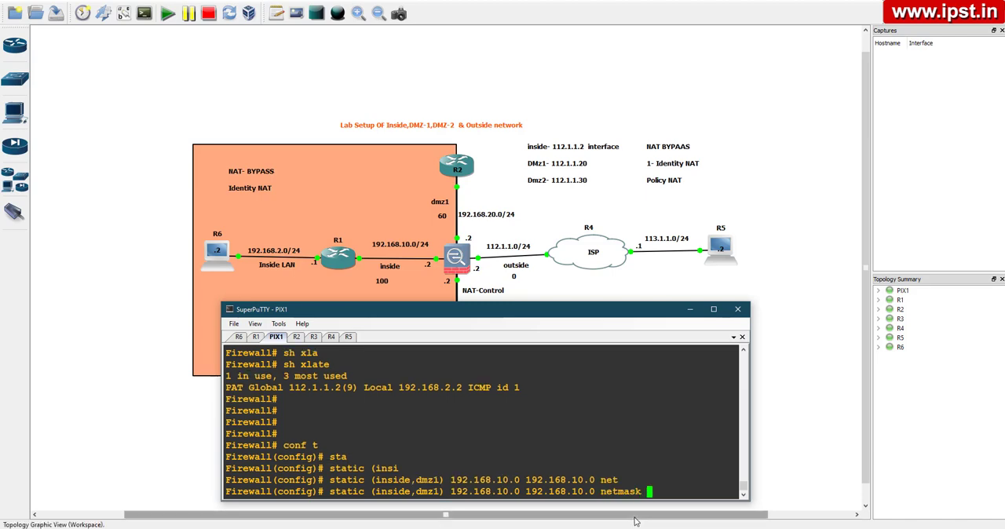
type("255.255.")
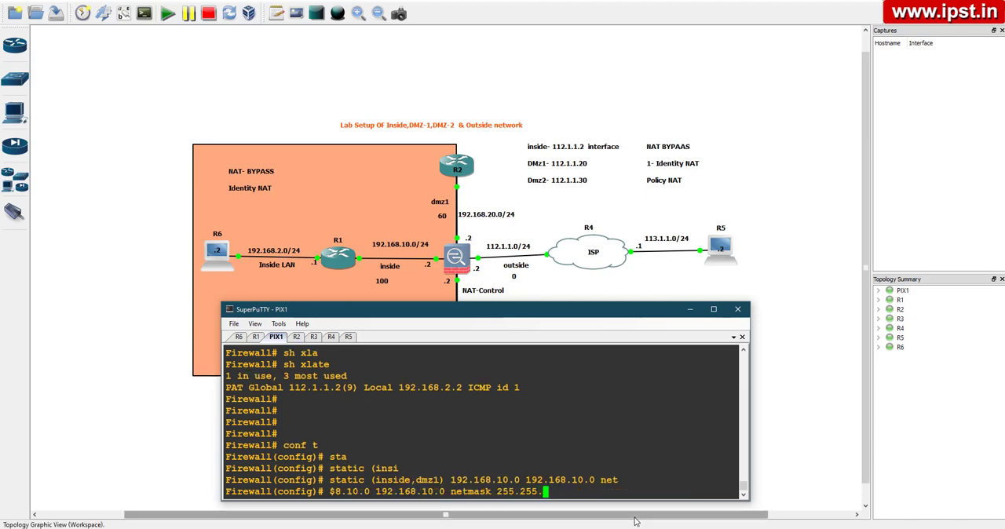
type("255.0")
key("Return")
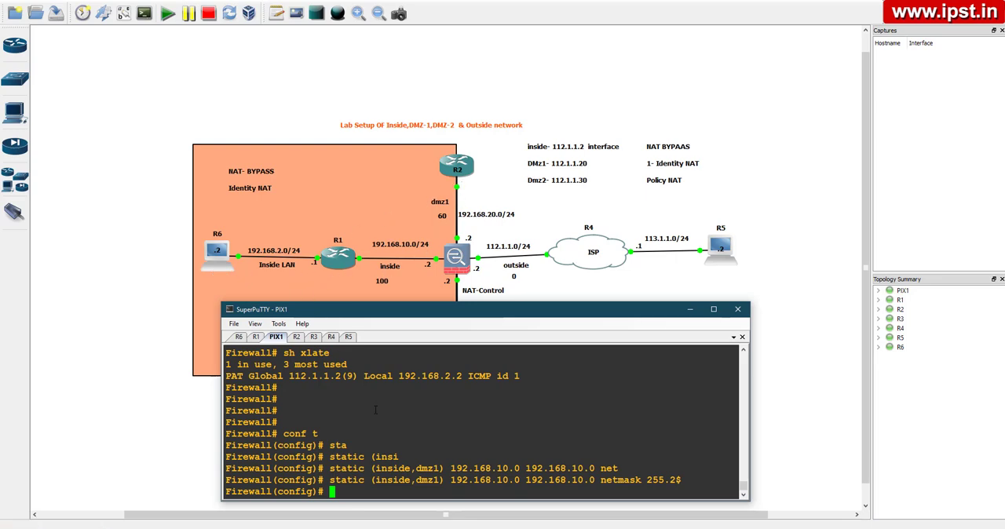
Reuse the previous static (inside,dmz1) command to add an identity translation mapping 192.168.2.0 to 192.168.2.0
key("Up")
key("Left")
key("Left")
key("Left")
key("Left")
key("Left")
key("Left")
key("Left")
key("Left")
key("Left")
key("Left")
key("Left")
key("Left")
key("Left")
key("Left")
key("Left")
key("Left")
key("Left")
key("Left")
key("Left")
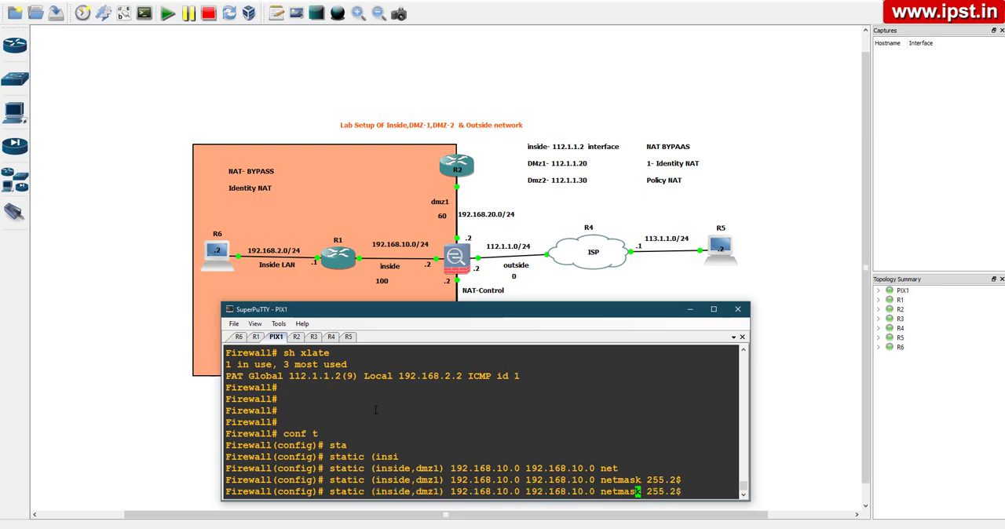
key("Left")
key("Left")
key("Left")
key("Left")
key("BackSpace")
key("BackSpace")
type("2")
key("Left")
key("Left")
key("Left")
key("Left")
key("Left")
key("Left")
key("Left")
key("Left")
key("Left")
key("Left")
key("Left")
key("Left")
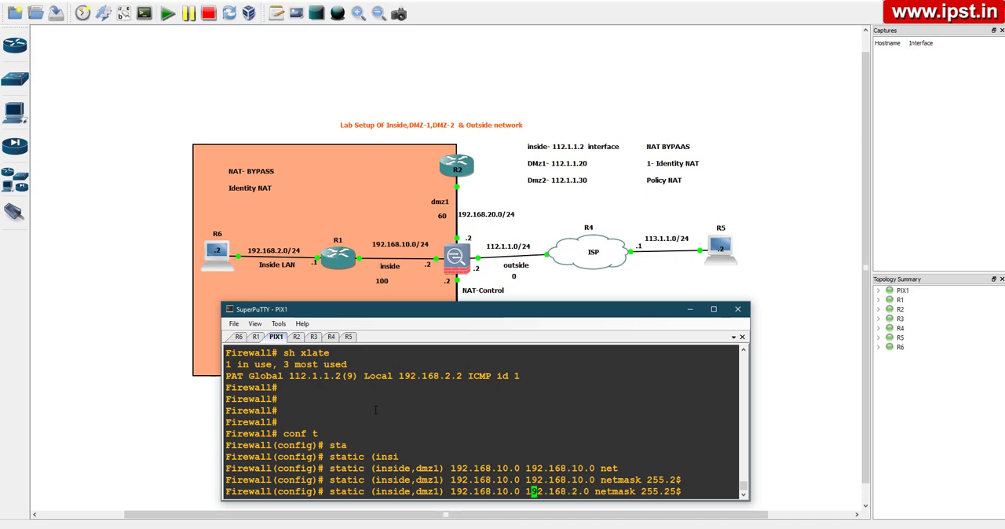
key("BackSpace")
key("BackSpace")
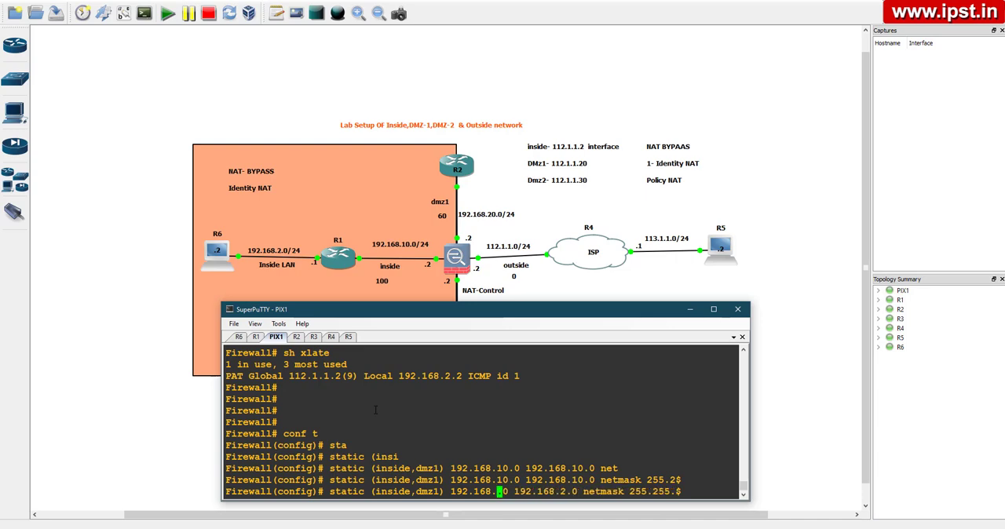
type("2")
key("Return")
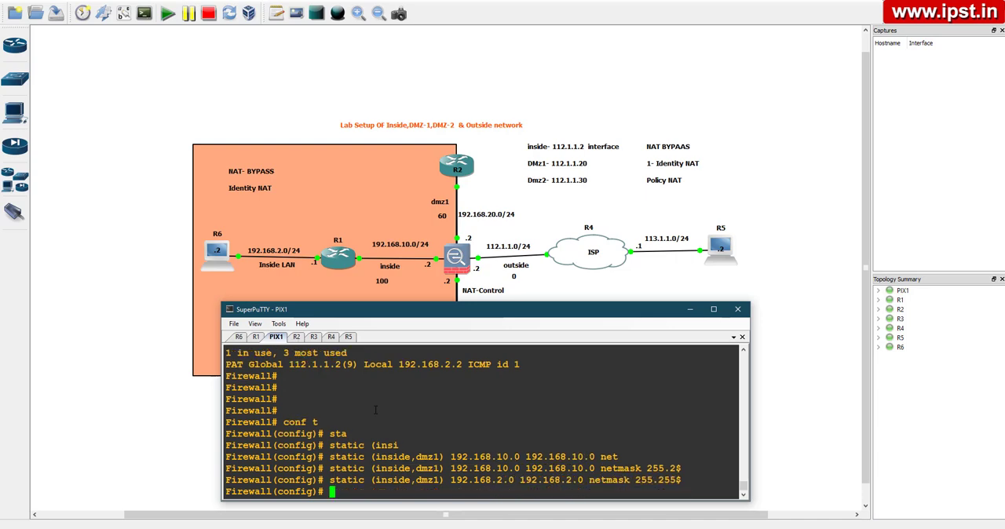
key("Return")
key("Return")
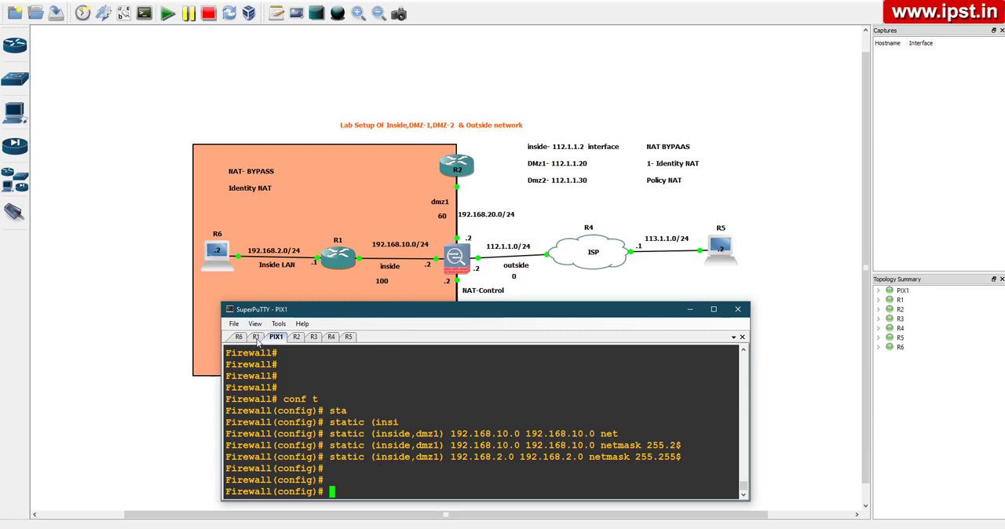
Repeat the telnet to 192.168.20.1 from the R1 console to test the identity translation
left_click(256, 336)
key("Up")
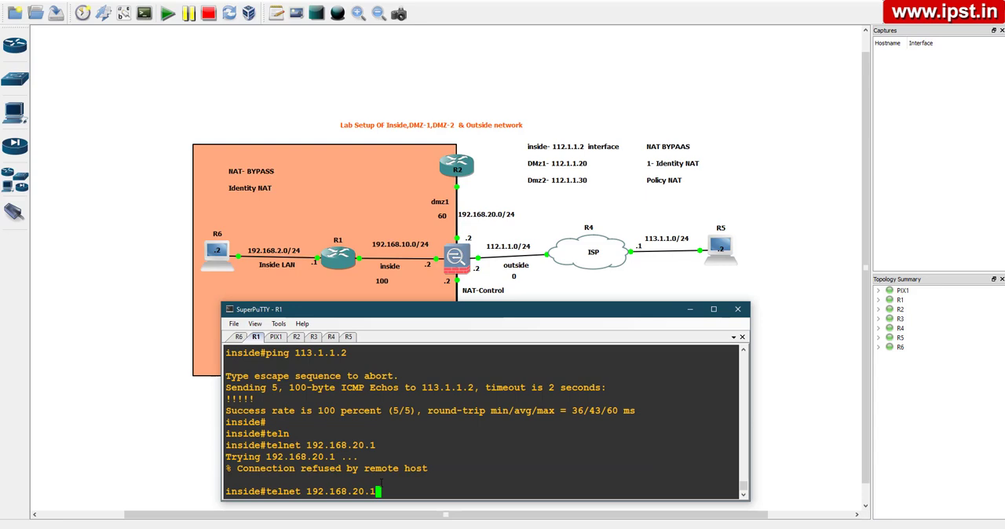
key("Return")
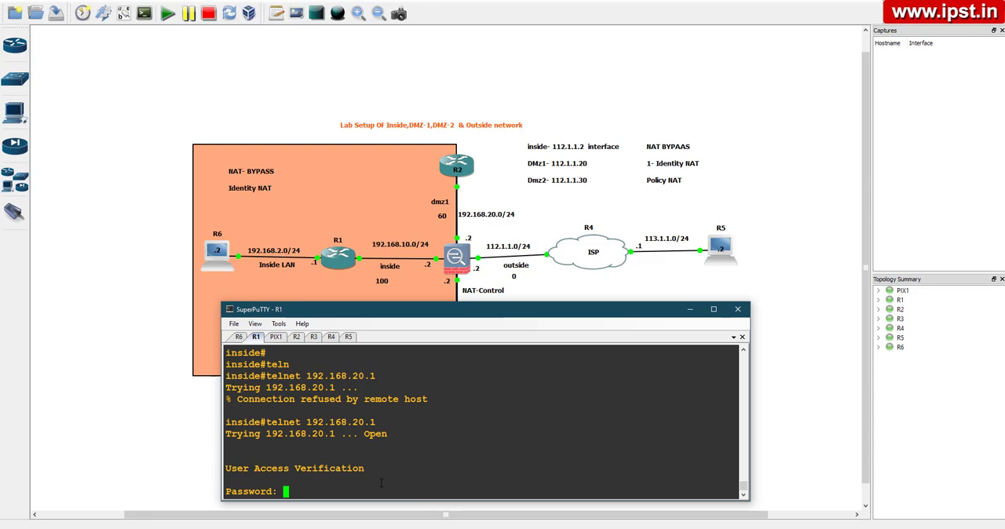
Telnet from the R6 console to 192.168.20.1 to test DMZ access from the inside LAN
left_click(239, 336)
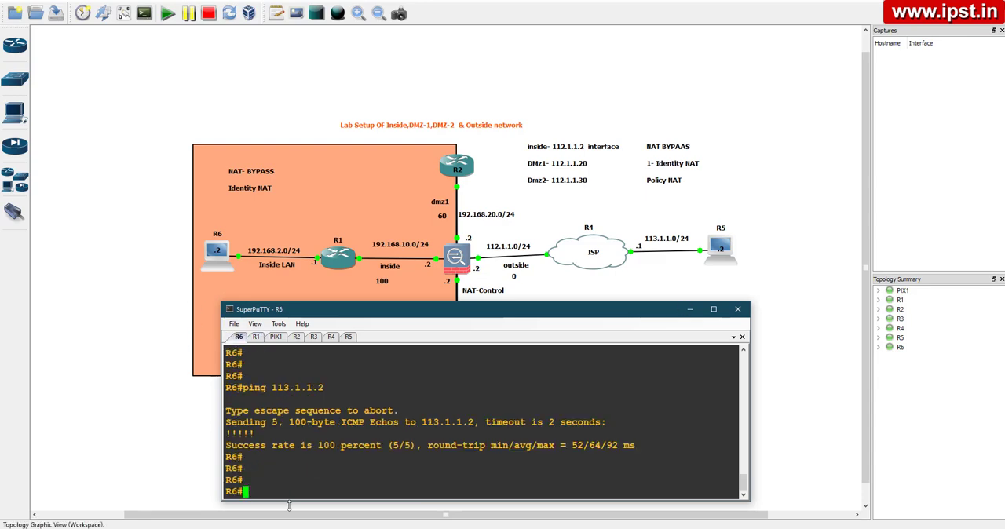
type("teln")
key("Tab")
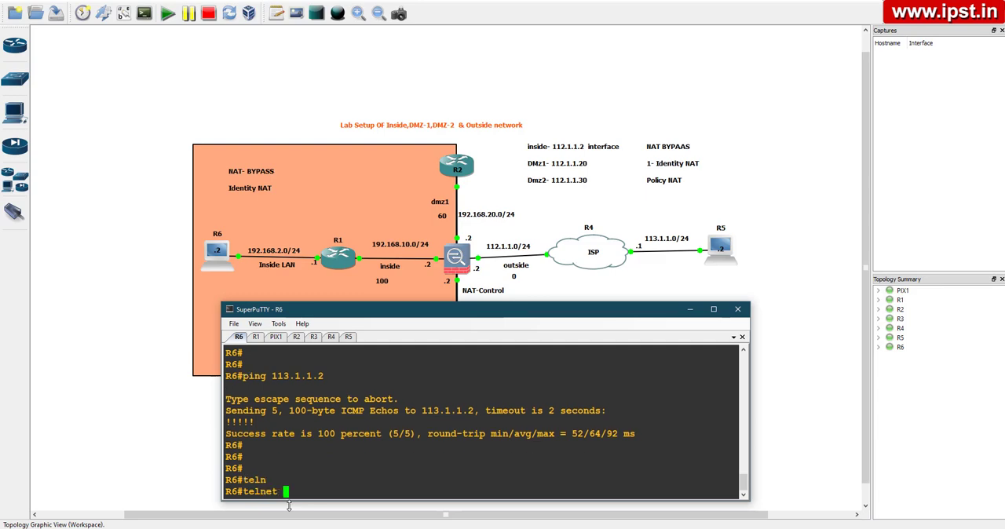
type("192.168.20.1")
key("Return")
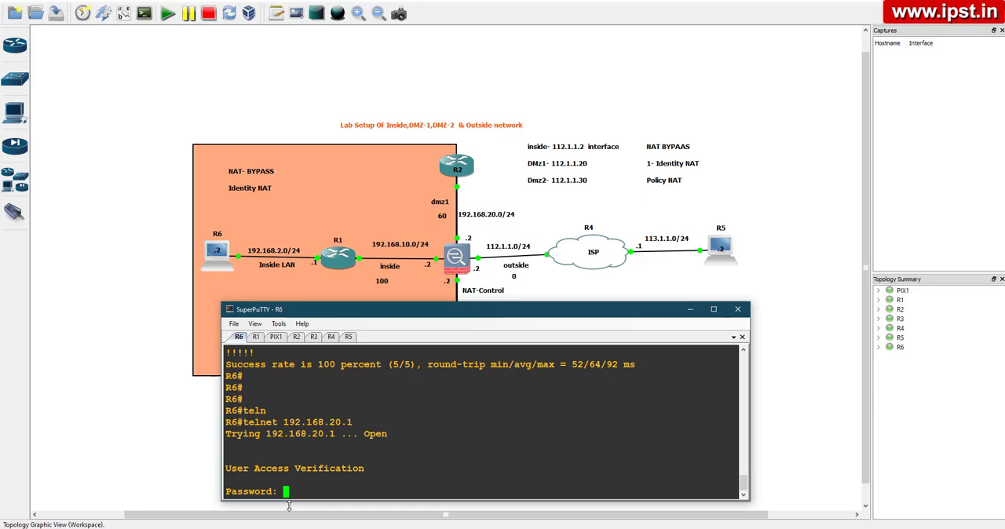
End R6's telnet login by submitting blank passwords and return to the R6 prompt
key("Return")
key("Return")
key("Return")
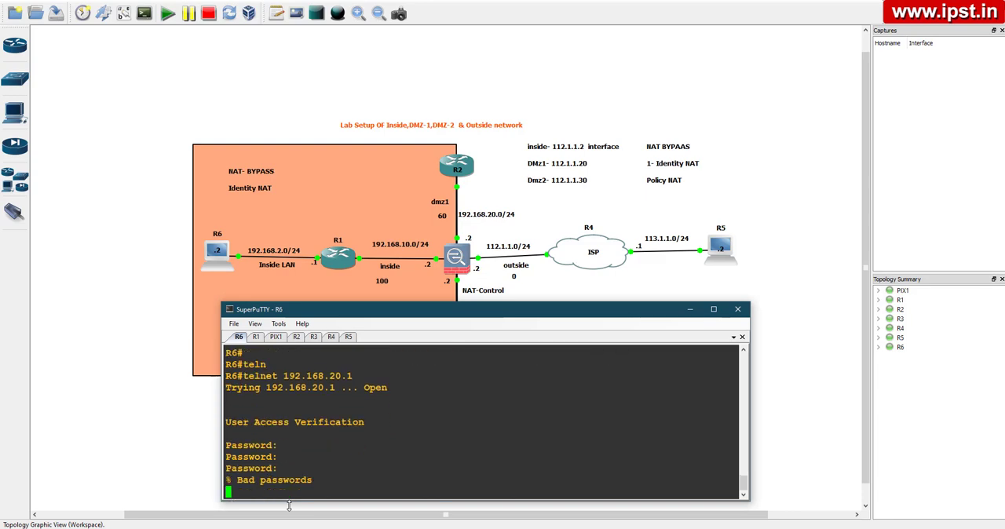
key("Return")
key("Return")
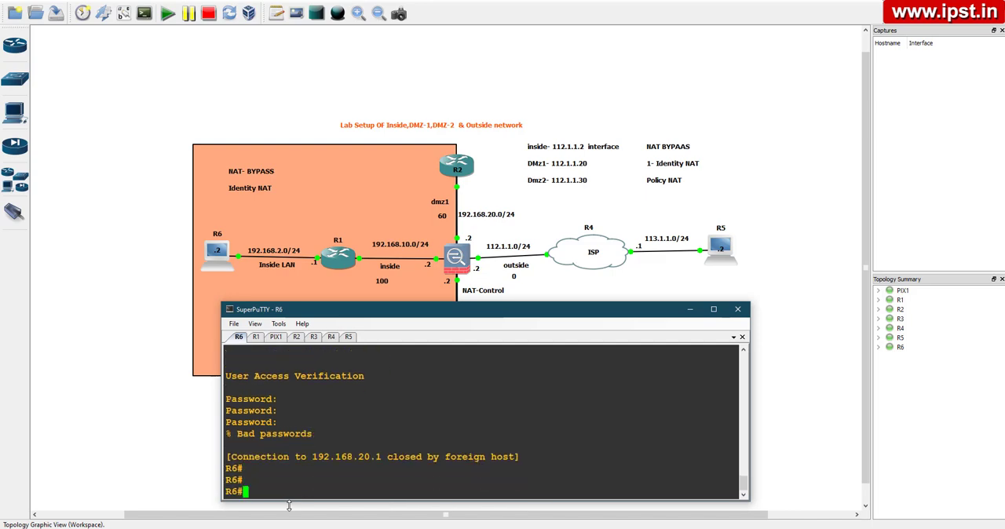
Ping 192.168.20.1 from the R6 console to test ICMP reachability of the DMZ router
type("ping 192.168.20.1")
key("Return")
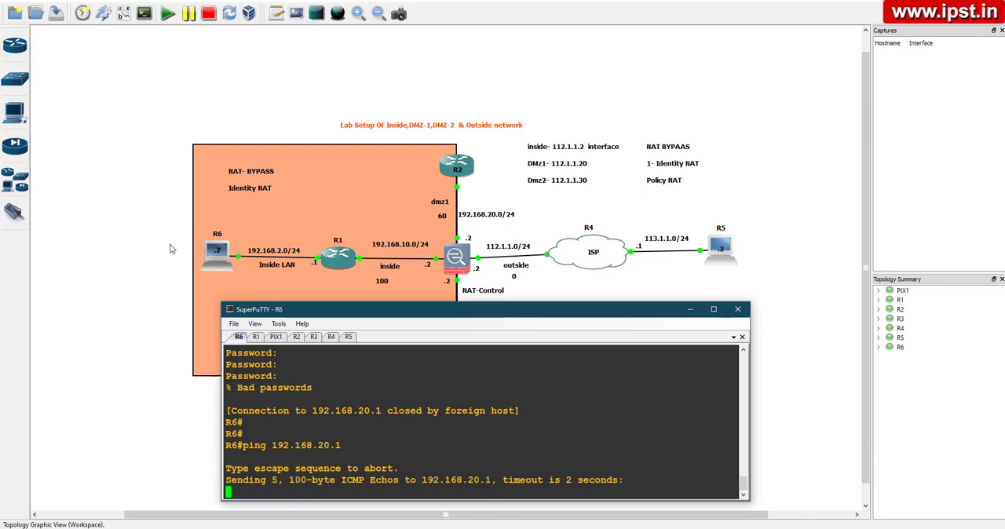
End R1's open telnet login to 192.168.20.1 by submitting blank passwords and return to the R1 prompt
left_click(255, 337)
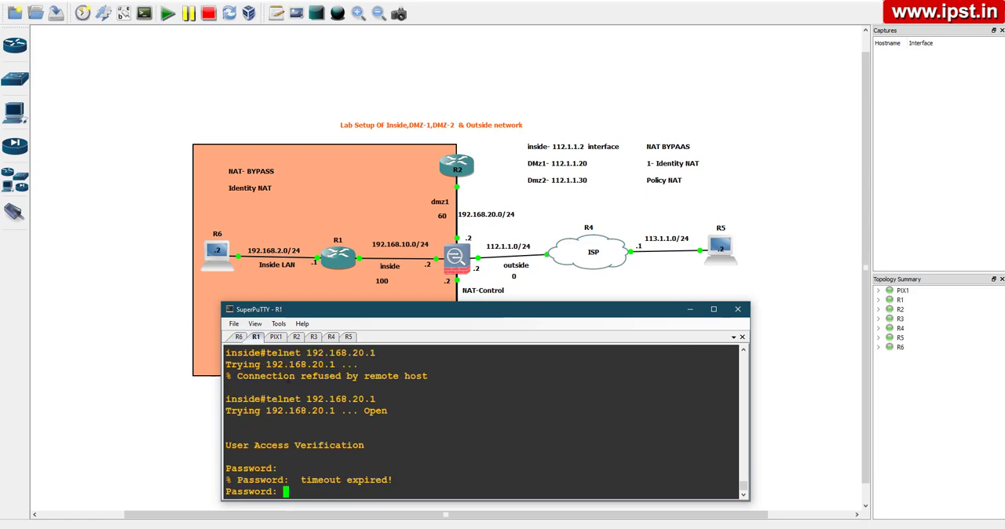
key("Return")
key("Return")
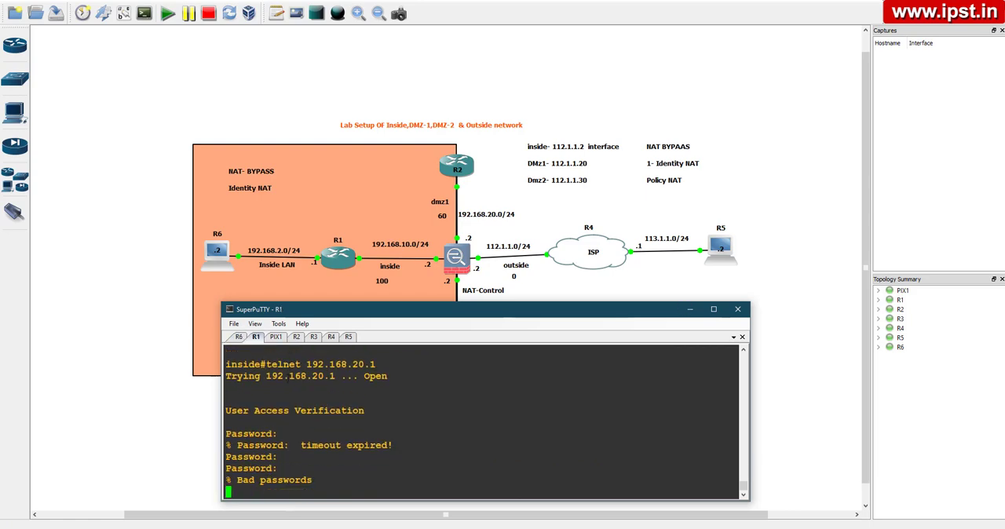
key("Return")
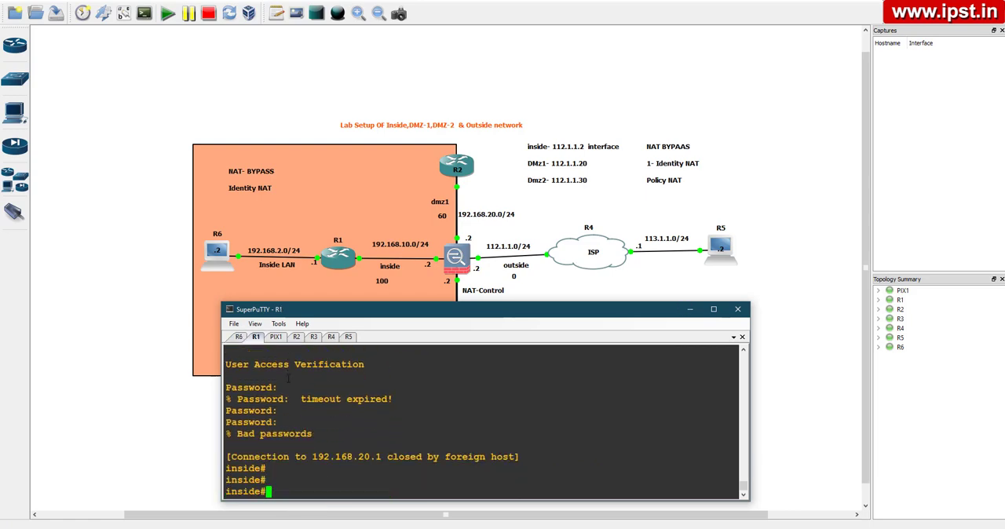
Ping 192.168.20.1 from the R1 console to test ICMP reachability of the DMZ router
key("Up")
key("Left")
key("Left")
key("Left")
key("Left")
key("Left")
key("Left")
key("Left")
key("Left")
key("Left")
key("Left")
key("Left")
key("Left")
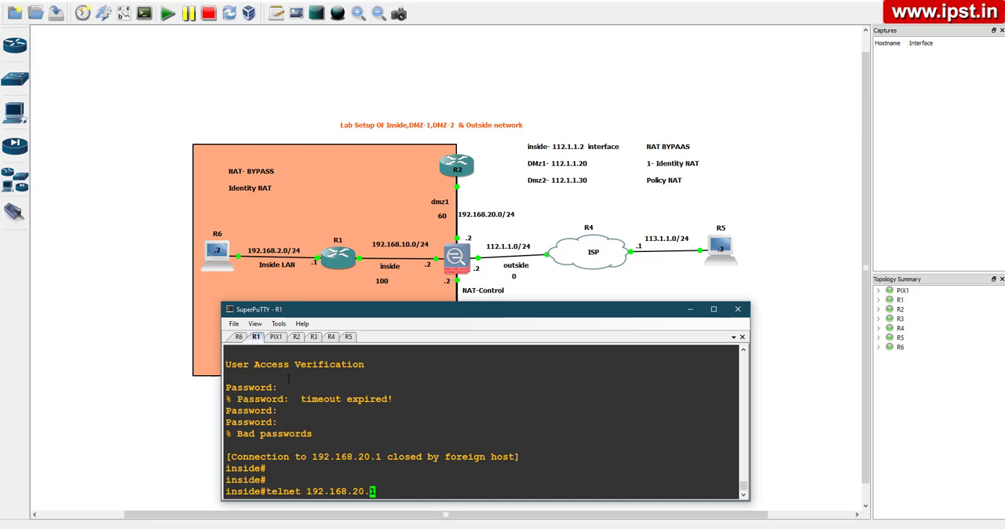
key("BackSpace")
key("BackSpace")
key("BackSpace")
key("BackSpace")
key("BackSpace")
key("BackSpace")
key("BackSpace")
type("ping")
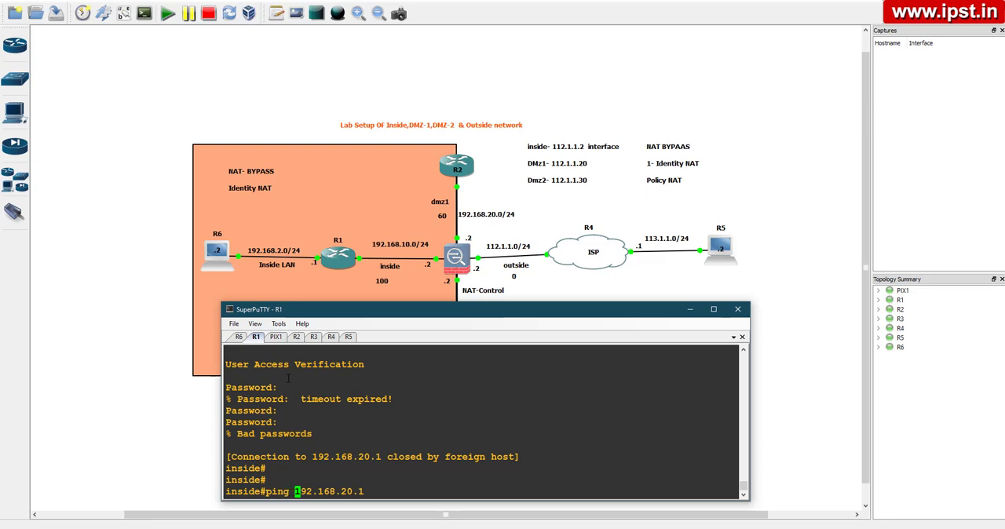
key("Return")
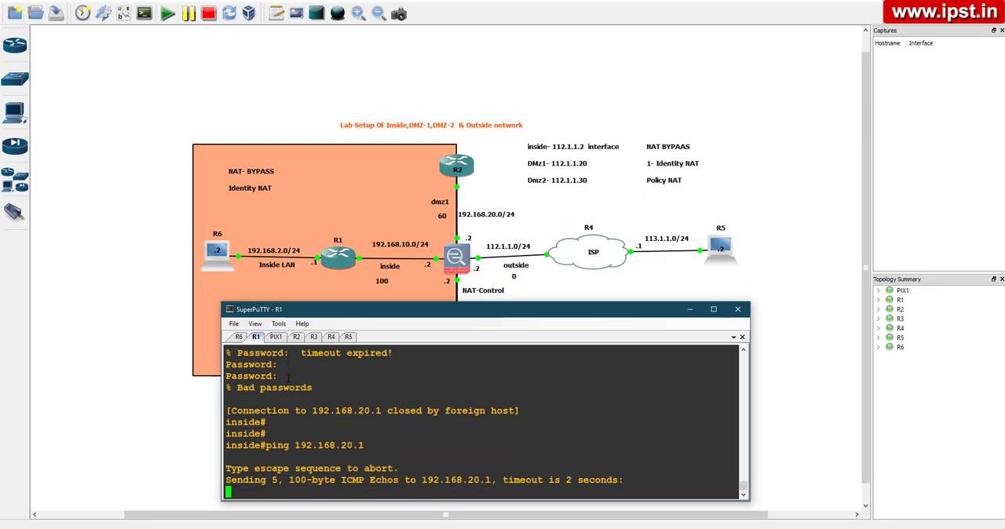
On the PIX1 console, begin an access-list entry named dmz1-in that permits icmp
left_click(277, 337)
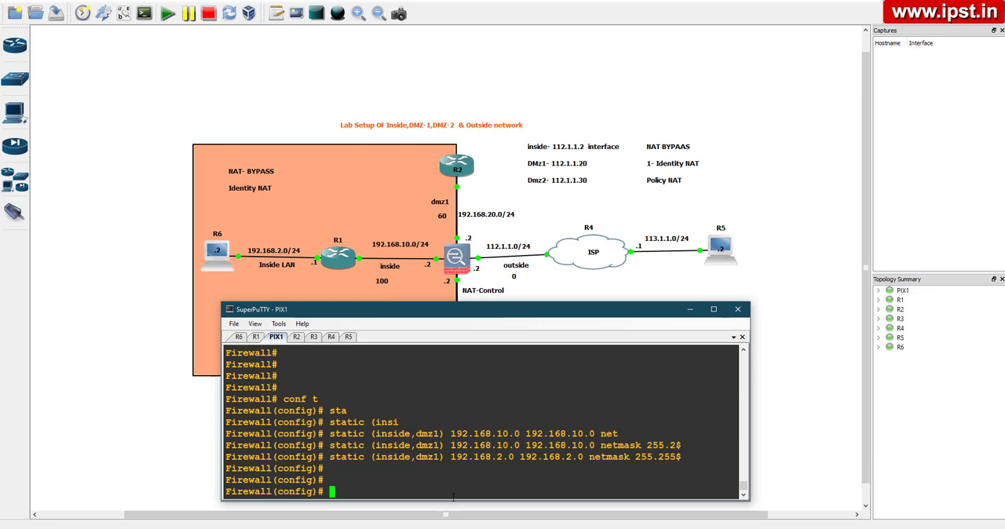
type("access-")
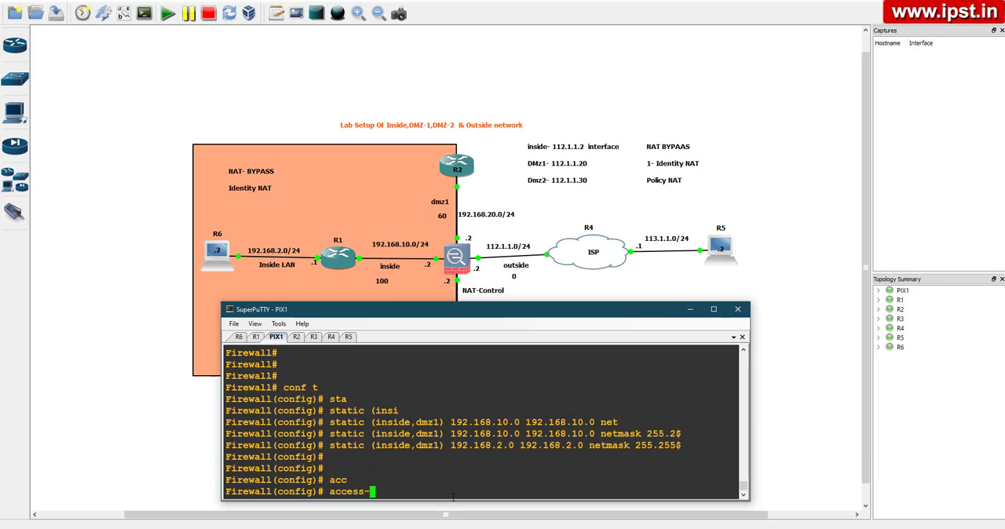
type("li")
key("Tab")
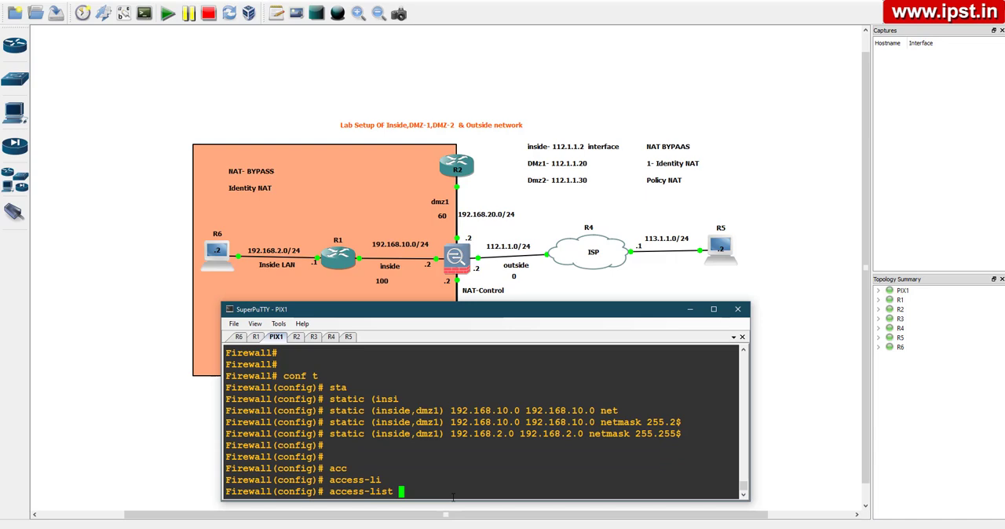
type("dmz1-in perm")
key("Tab")
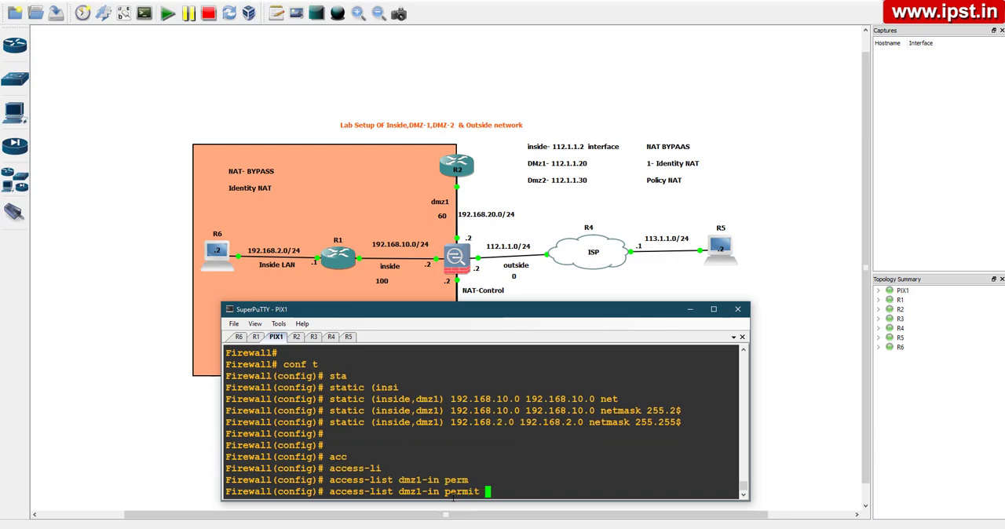
type("icmp 192.168.20.1")
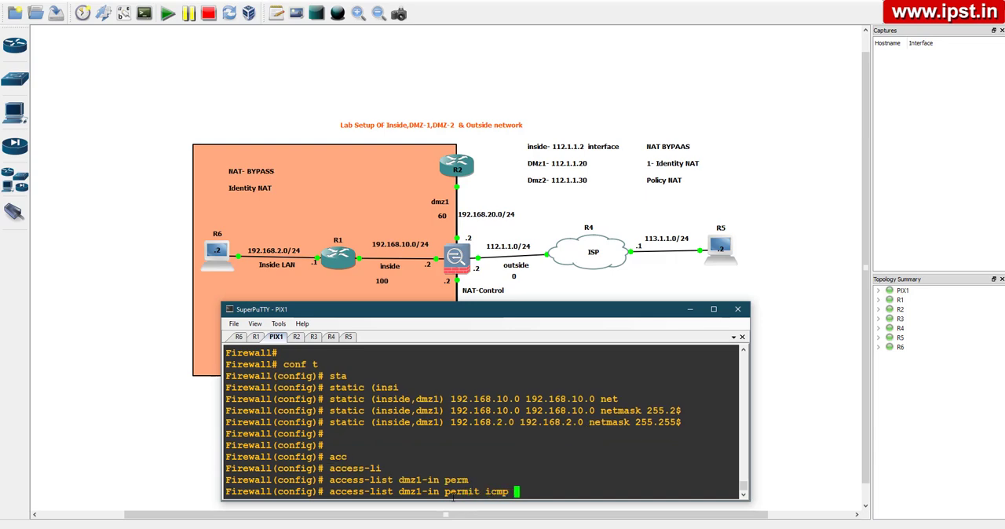
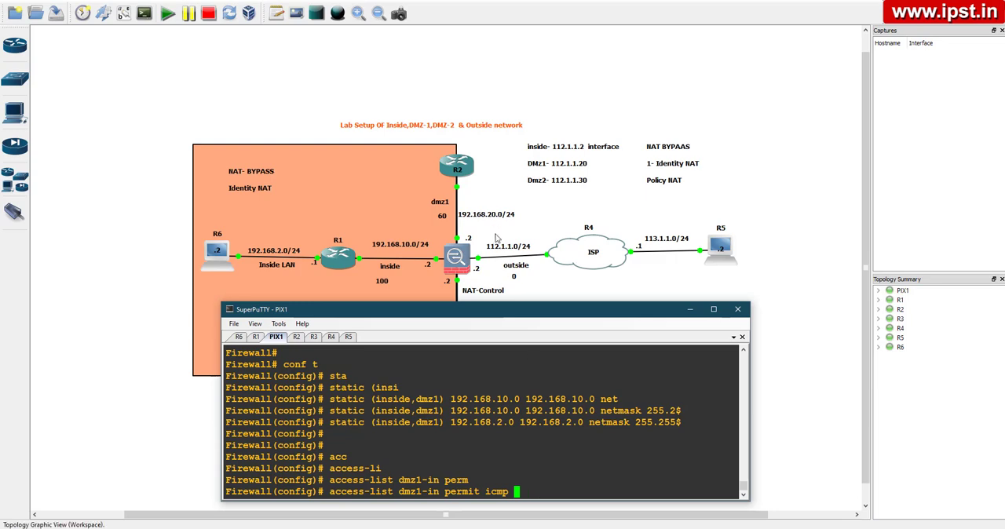
Set the icmp permit entry's source to host 192.168.20.1 and its destination to any
type("192.168")
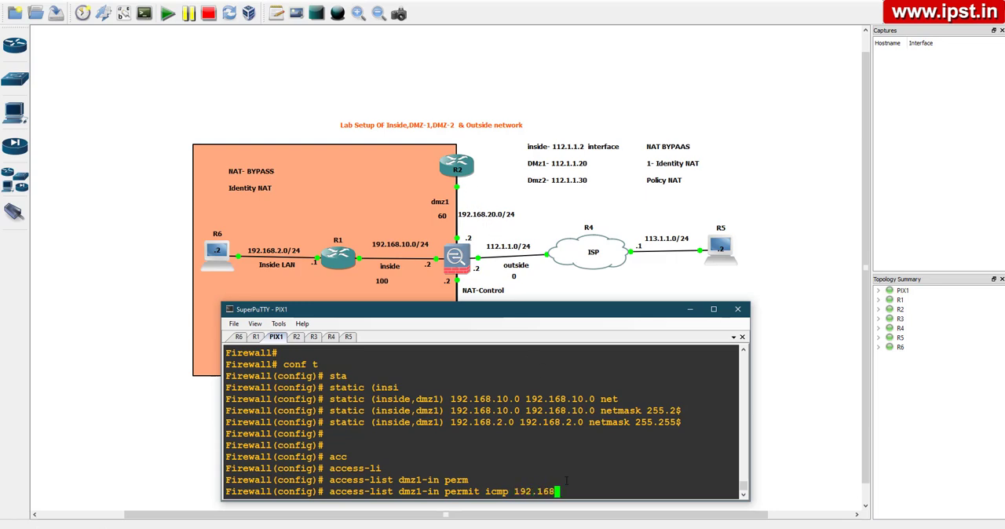
type(".20.1")
key("Left")
key("Left")
key("Left")
key("Left")
key("Left")
key("Left")
key("Left")
key("Left")
key("Left")
key("Left")
key("Left")
key("Left")
key("Left")
type("host")
key("Right")
key("Right")
key("Right")
key("Right")
key("Right")
key("Right")
key("Right")
key("Right")
key("Right")
key("Right")
key("Right")
key("Right")
type("any ")
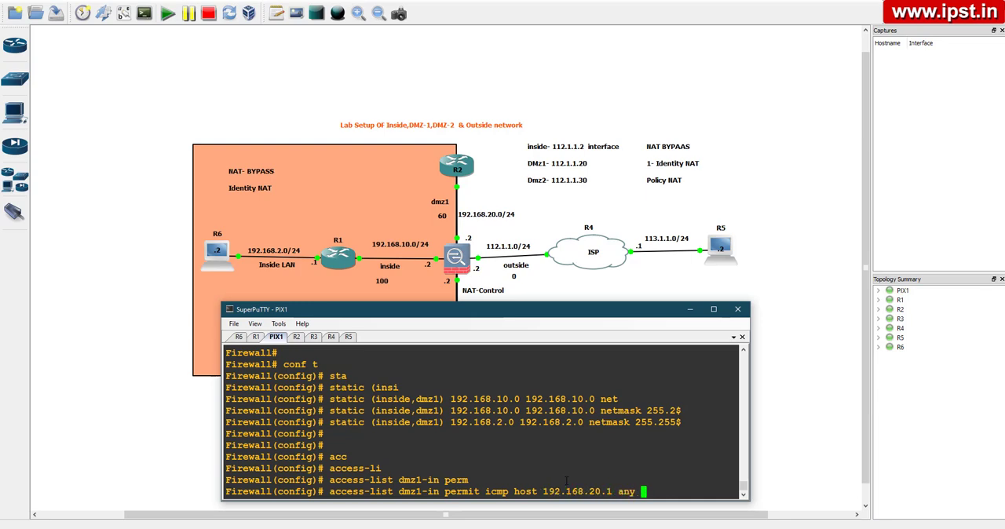
type("echo-r")
Complete the dmz1-in access-list entry with the echo-reply ICMP type and submit it
key("BackSpace")
key("BackSpace")
key("BackSpace")
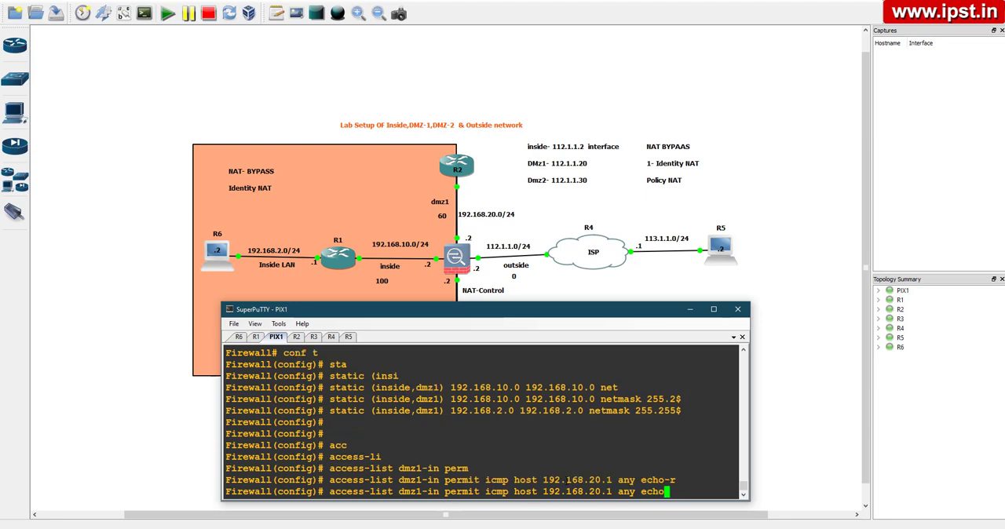
key("BackSpace")
key("BackSpace")
key("BackSpace")
type("ch")
key("Tab")
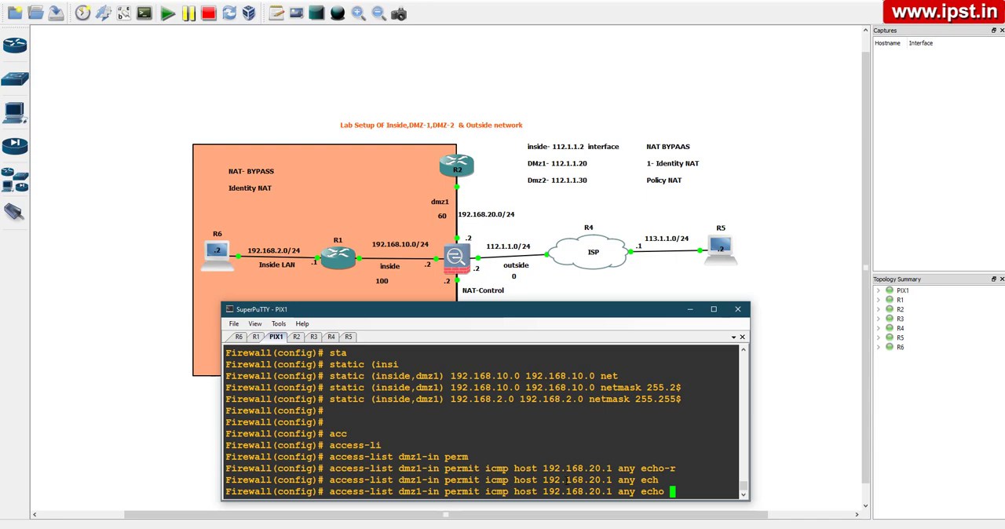
key("BackSpace")
type("-")
key("Tab")
key("Return")
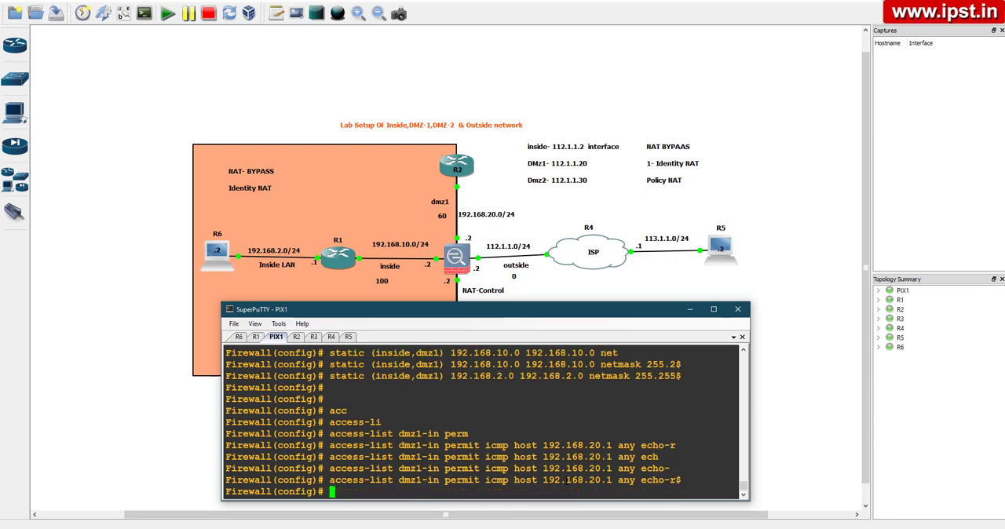
Apply the dmz1-in access list inbound on interface dmz1 with access-group and exit configuration mode
key("Return")
type("acc")
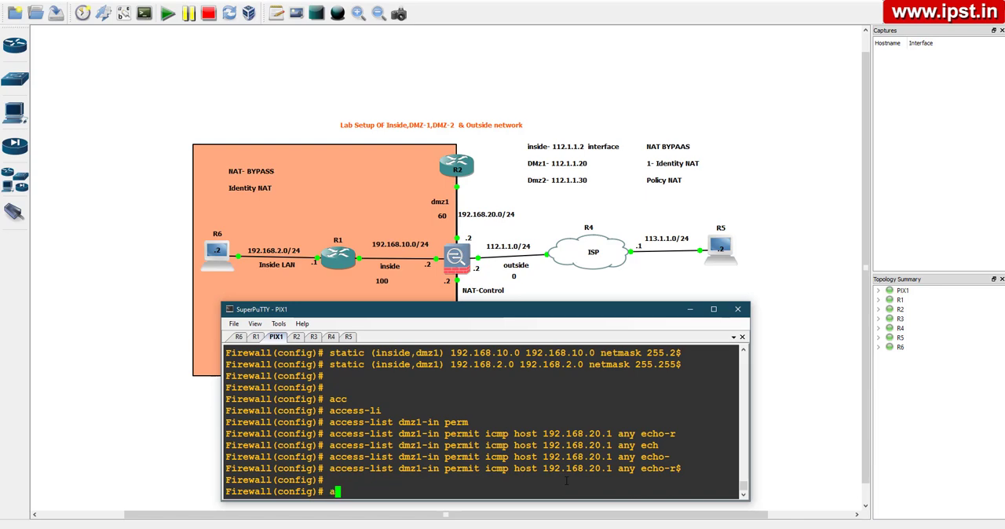
key("Tab")
type("gr")
key("Tab")
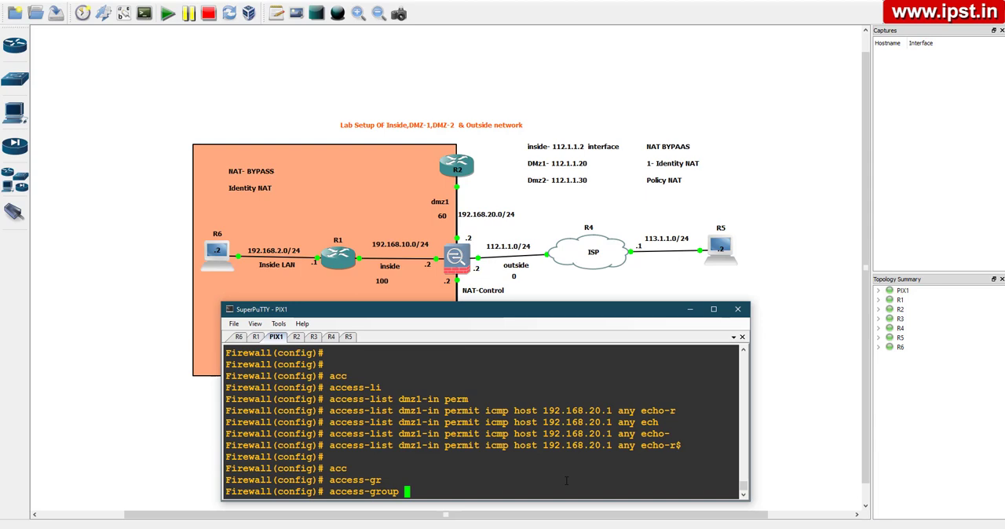
type("dmz1-in in inter")
key("Tab")
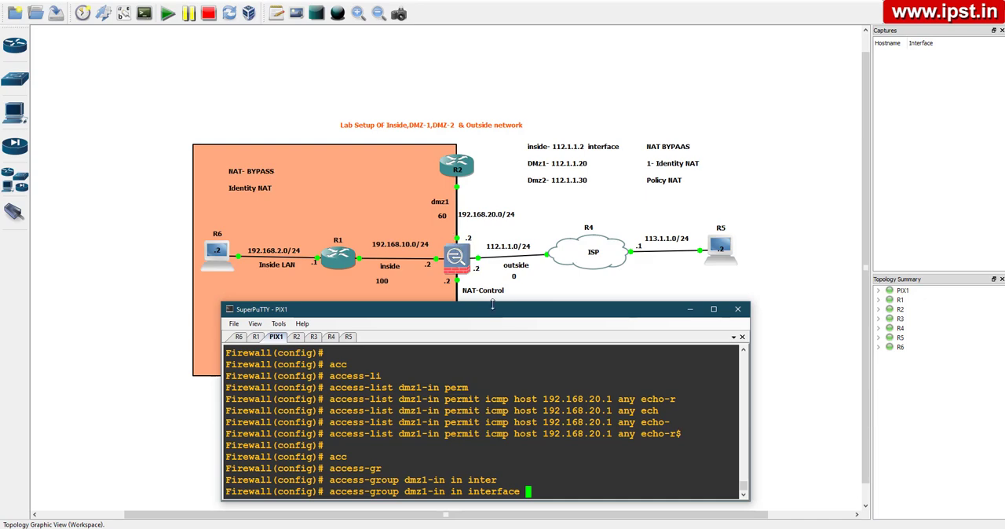
type("dm")
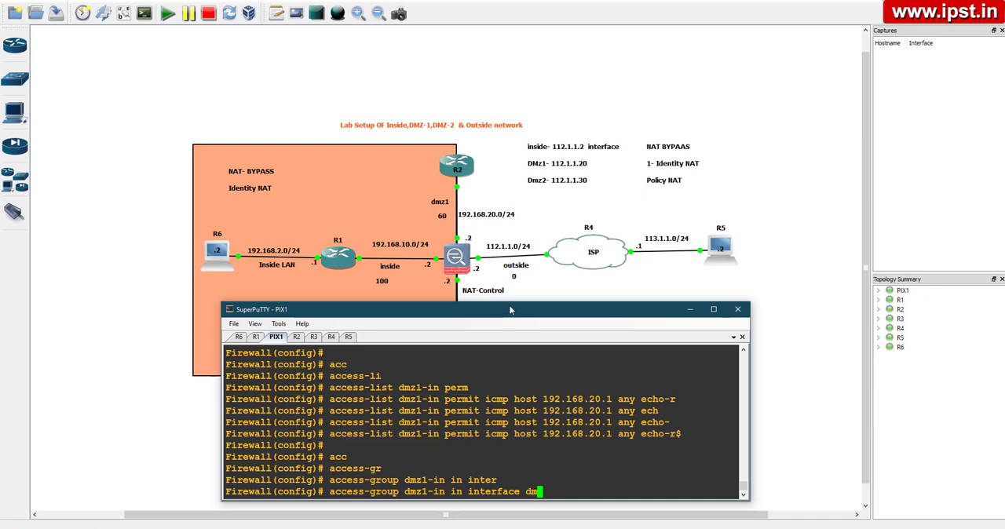
type("z1")
key("Return")
key("Return")
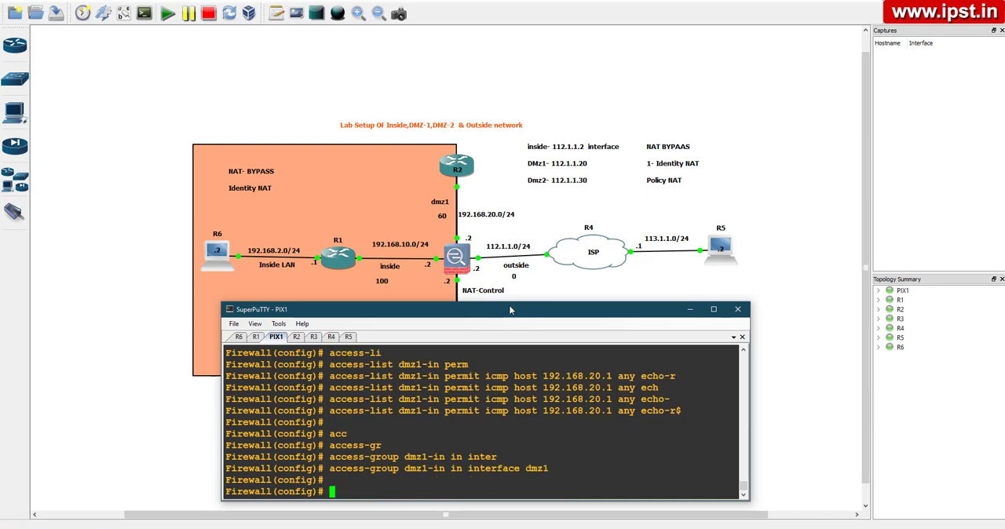
key("Return")
key("Return")
key("ctrl+z")
key("Return")
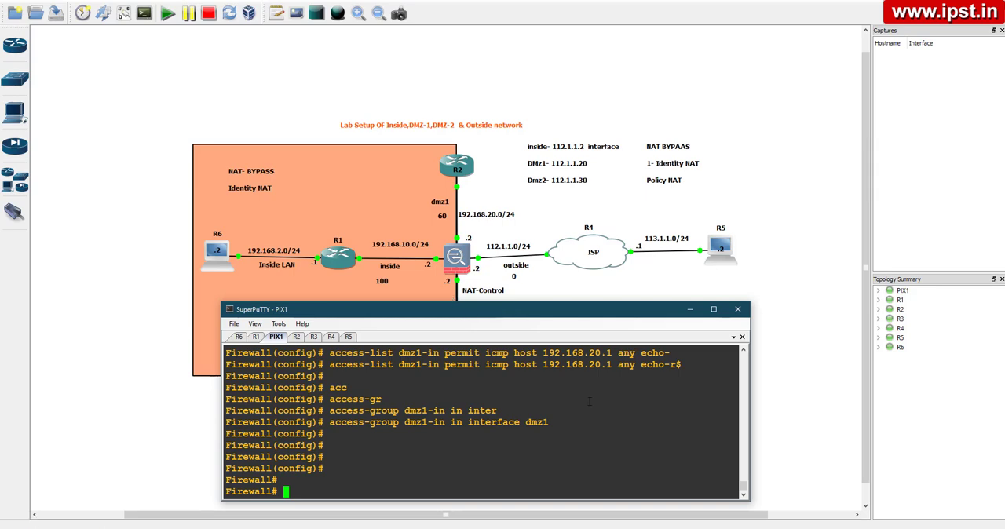
Ping 192.168.20.1 again from the R1 console to test ICMP through the firewall
left_click(256, 338)
key("Up")
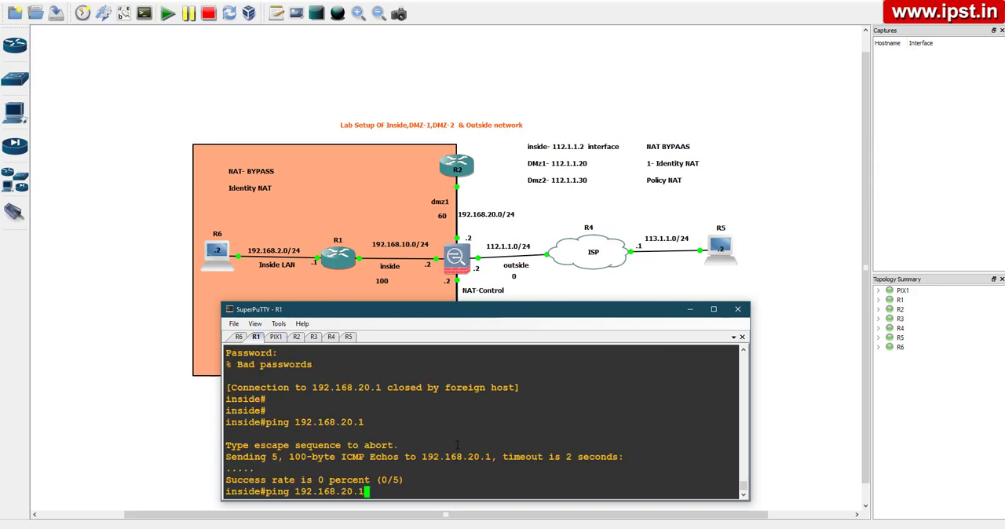
key("Return")
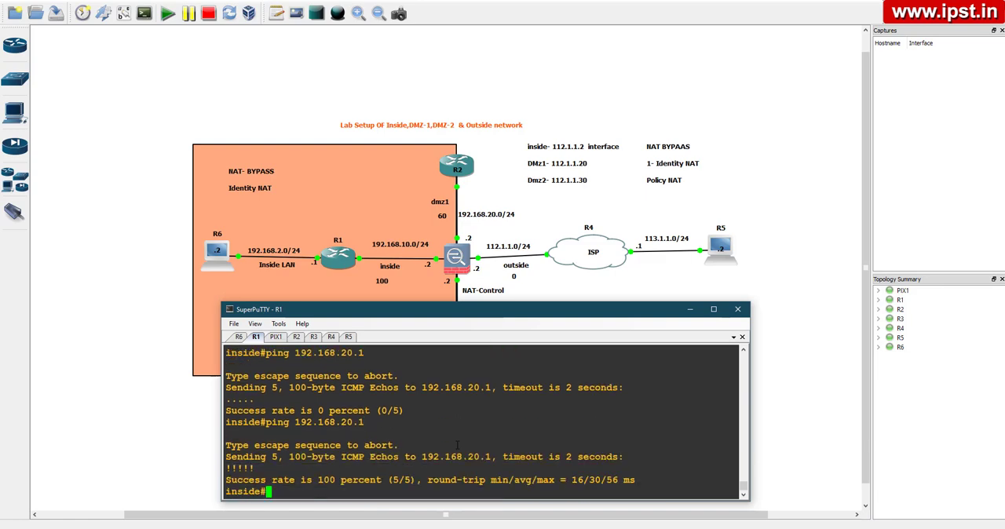
key("Return")
key("Return")
key("Return")
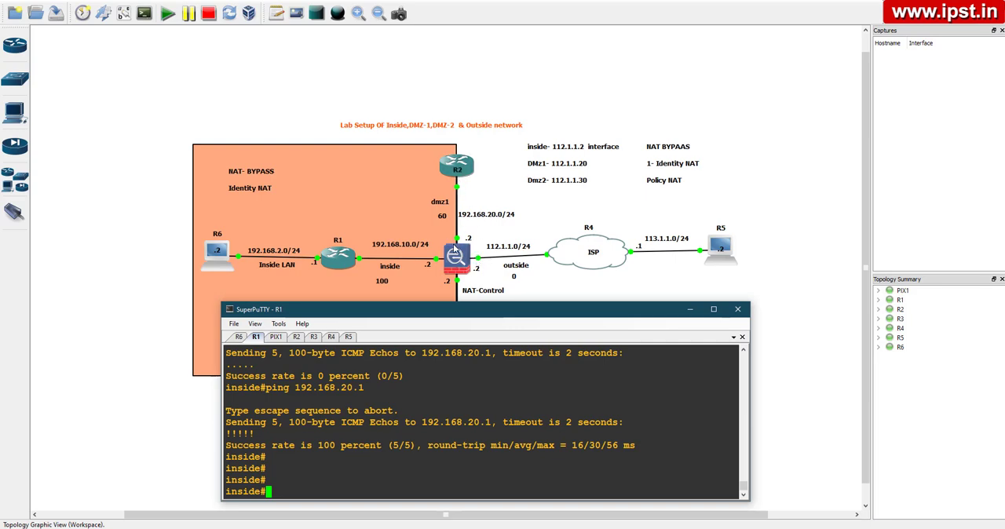
Repeat the ping to 192.168.20.1 from the R6 console
left_click(239, 337)
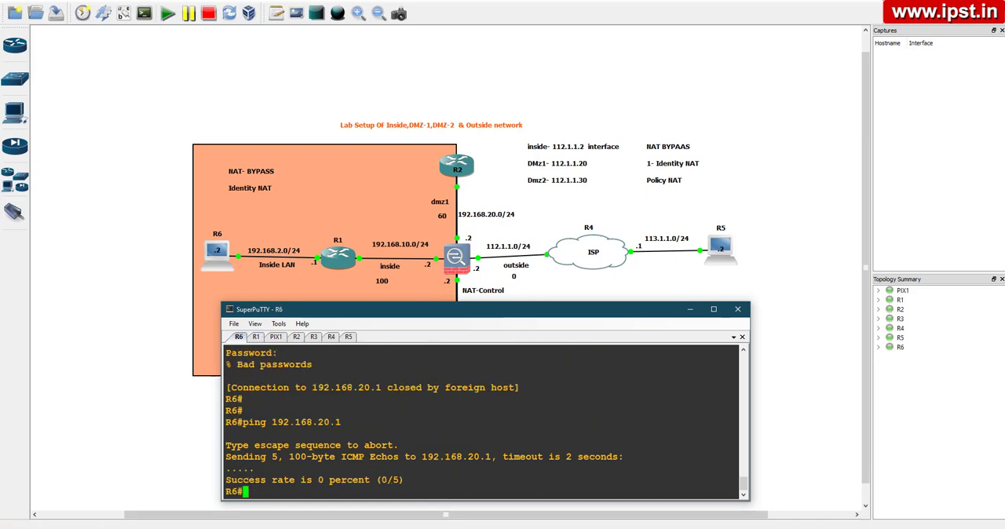
key("Up")
key("Return")
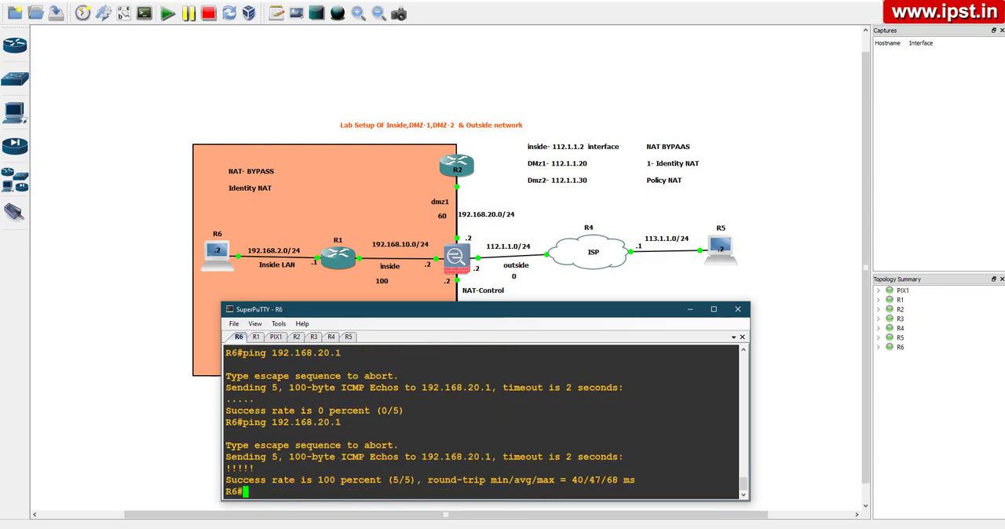
key("Return")
key("Return")
key("Return")
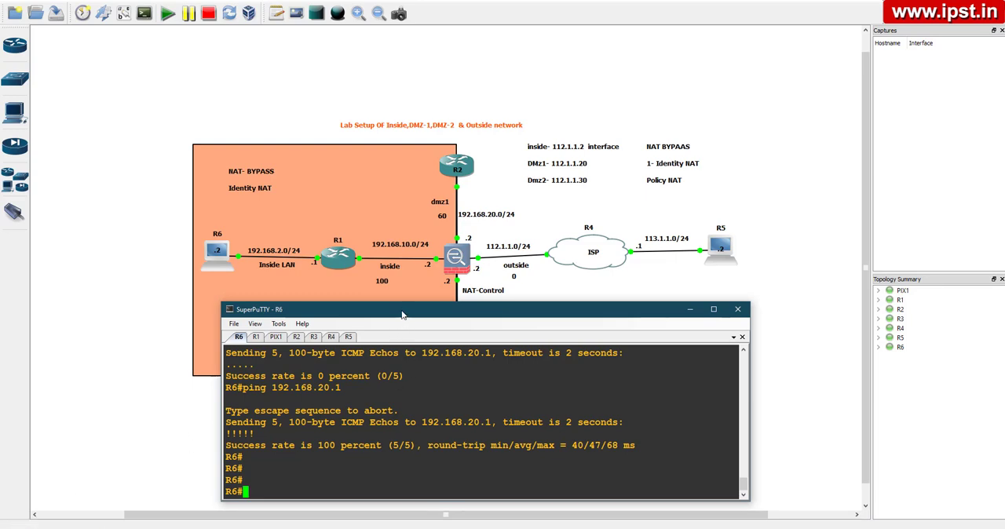
Check the R2 console, then enter global configuration mode on the R3 console
left_click_drag(403, 314, 459, 317)
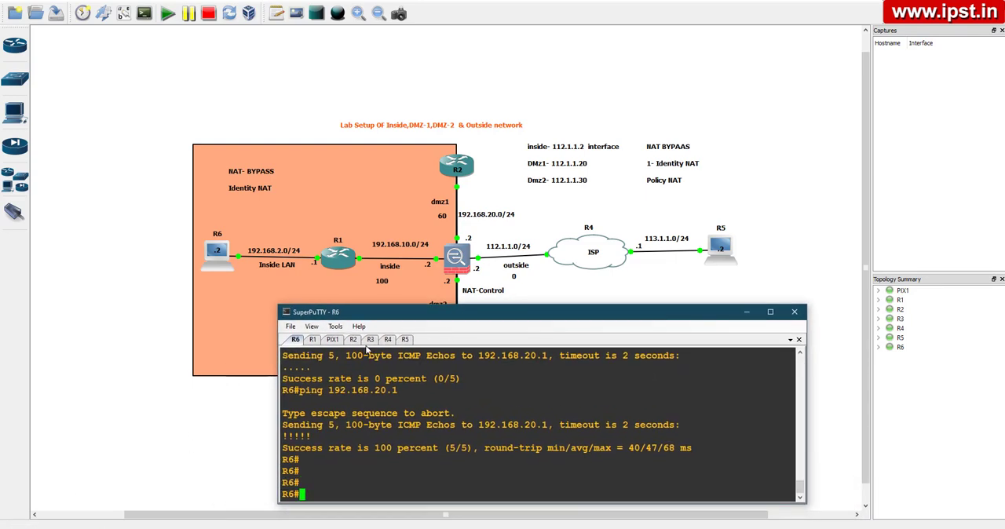
left_click(353, 339)
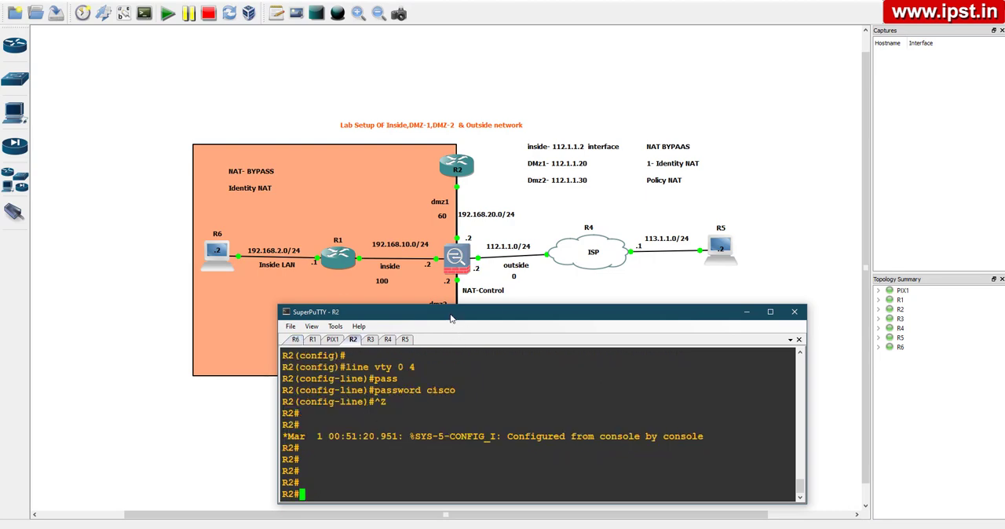
left_click_drag(453, 314, 393, 323)
left_click(311, 347)
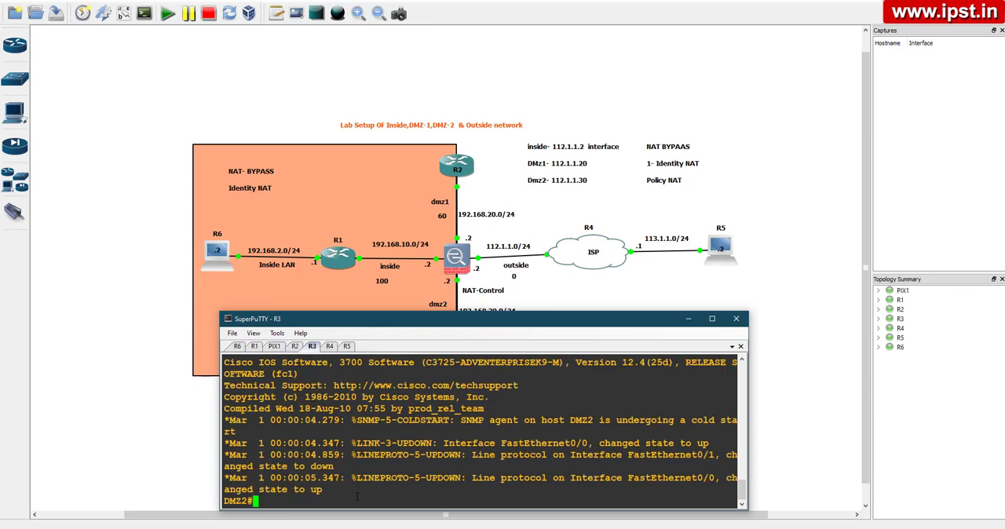
key("Return")
key("Return")
key("Return")
key("Return")
type("conf t")
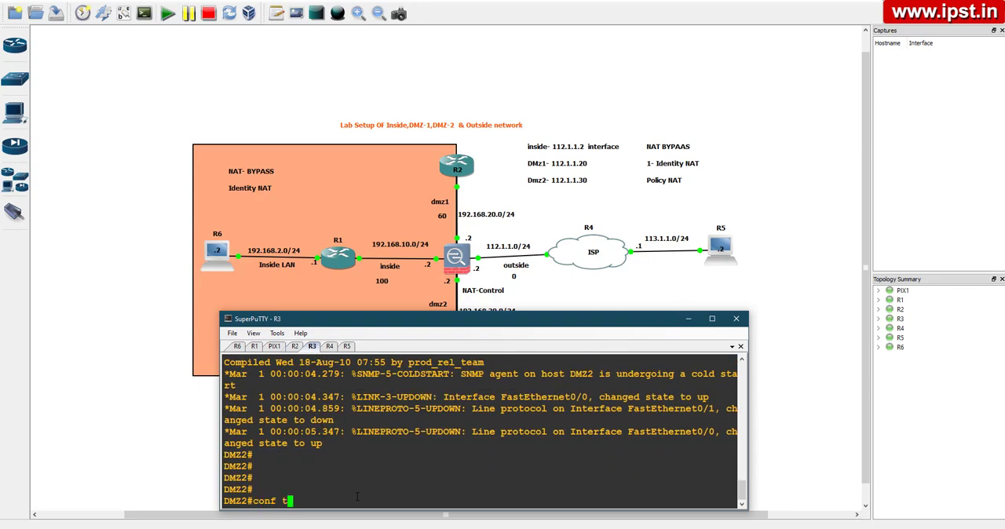
key("Return")
key("Return")
key("Return")
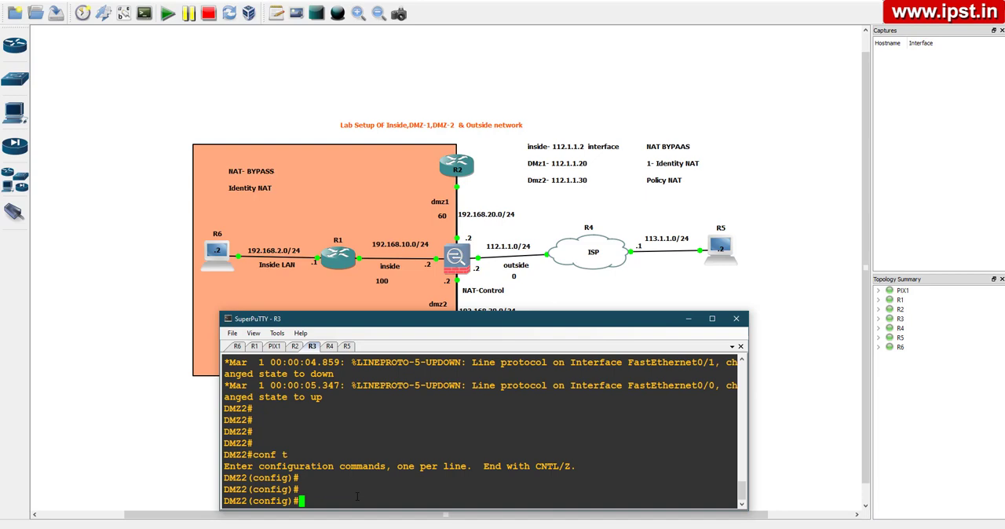
Add a default route on R3 via 192.168.30.2 and return to privileged mode
type("ip route 0.0.0.0 0.0.0.0 192.168.")
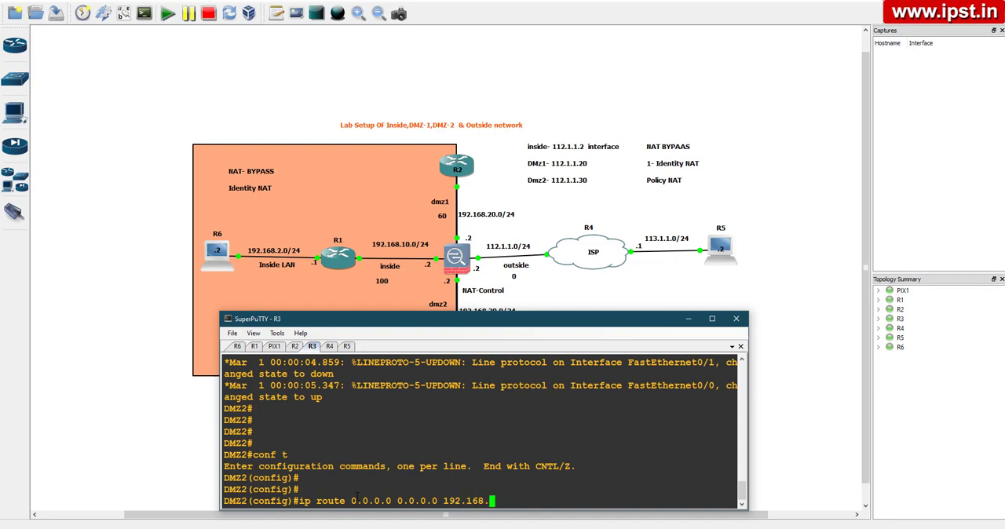
type("30.2")
key("Return")
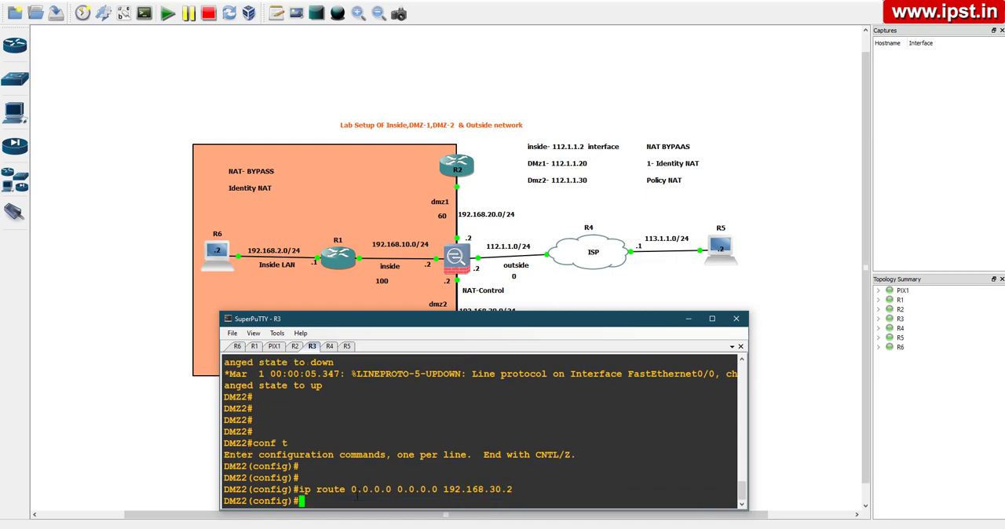
key("ctrl+z")
key("Return")
key("Return")
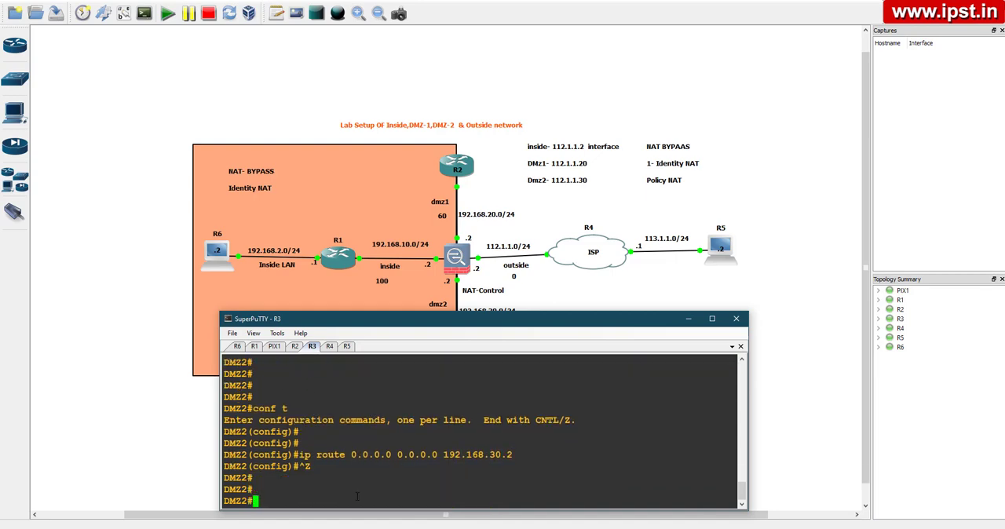
key("Return")
key("Return")
key("Return")
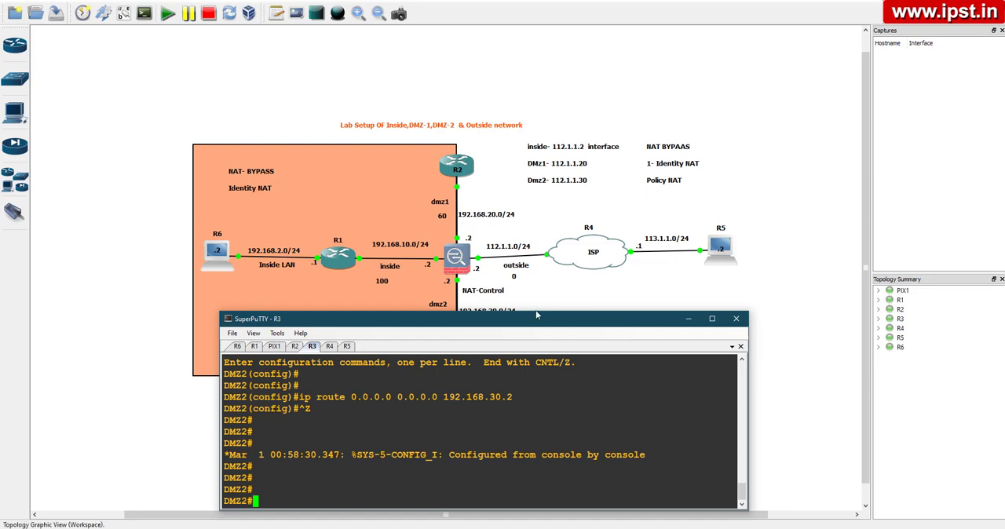
Telnet to 192.168.30.1 from the R1 console to test access to the DMZ2 router
left_click_drag(535, 322, 520, 444)
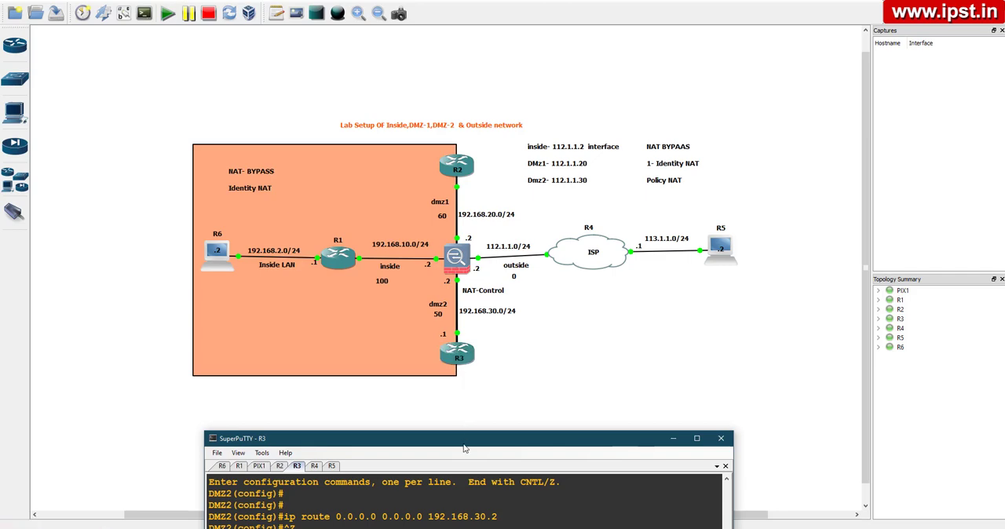
left_click_drag(463, 443, 527, 299)
left_click(307, 320)
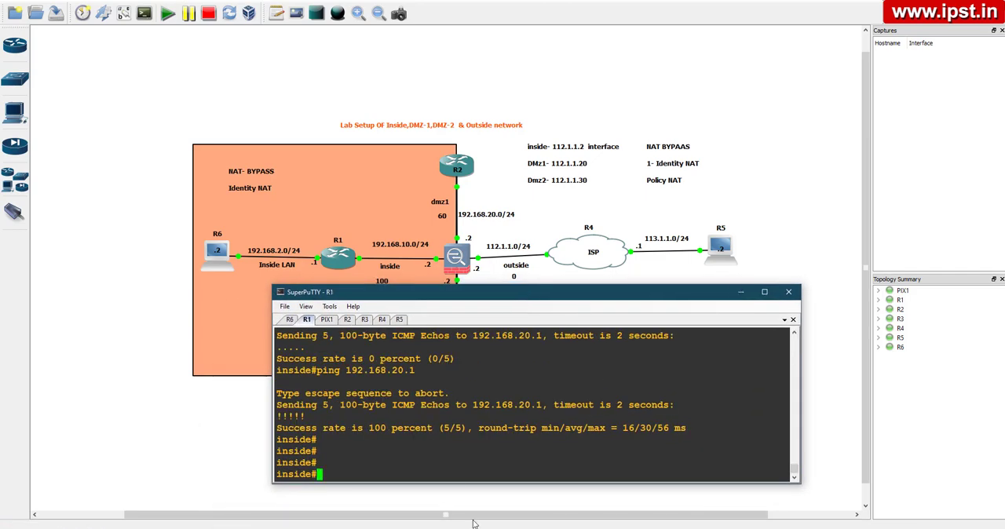
type("p")
key("BackSpace")
type("teln")
key("Tab")
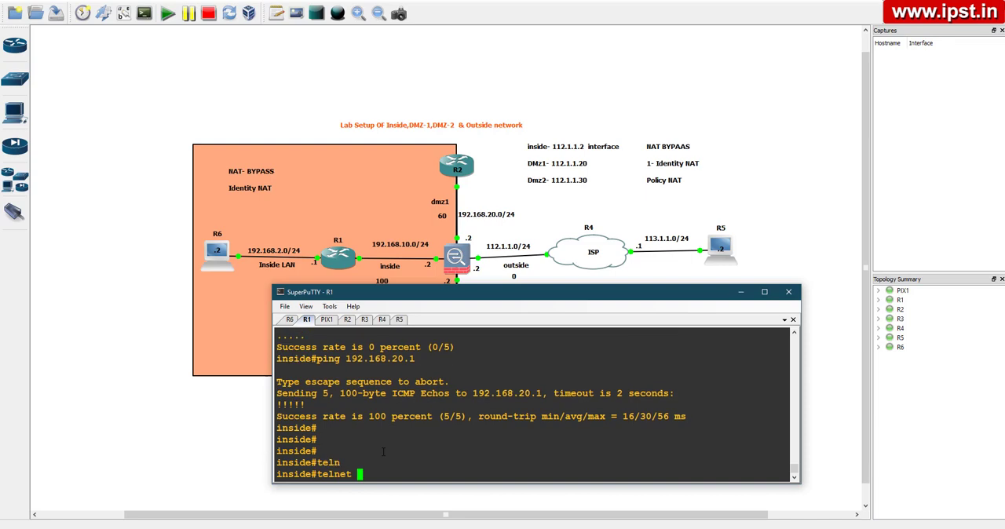
type("192.168.30.1")
key("Return")
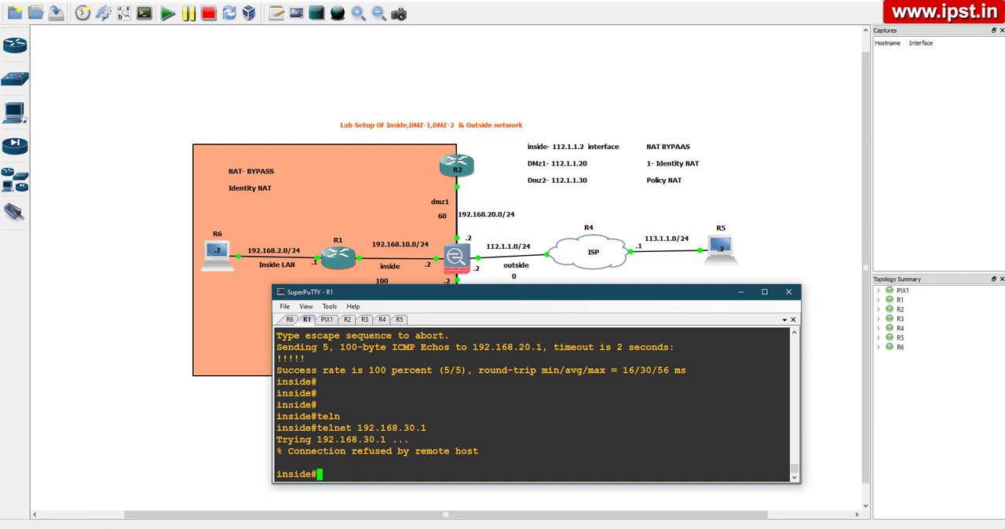
Enter global configuration mode on the PIX1 firewall console
left_click(326, 319)
type("cofn t")
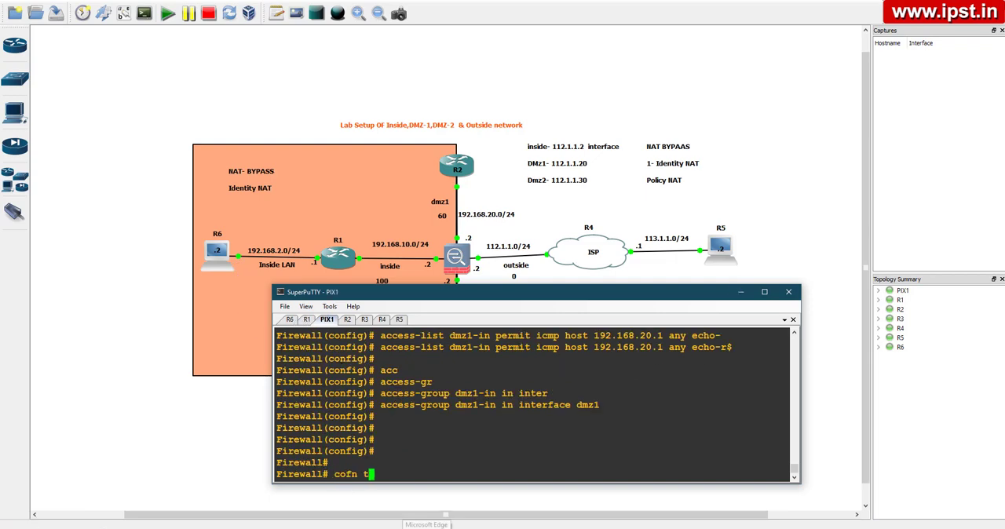
key("Return")
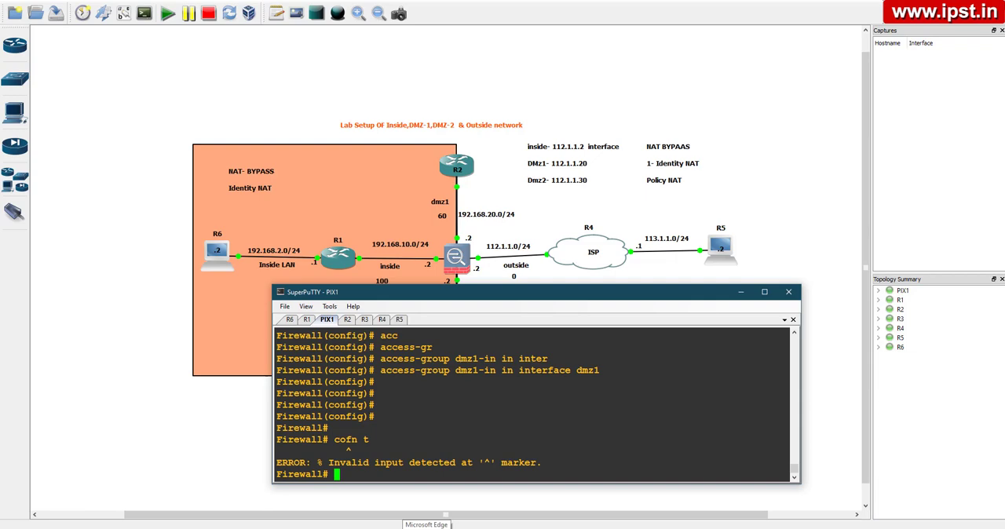
type("conf t")
key("Return")
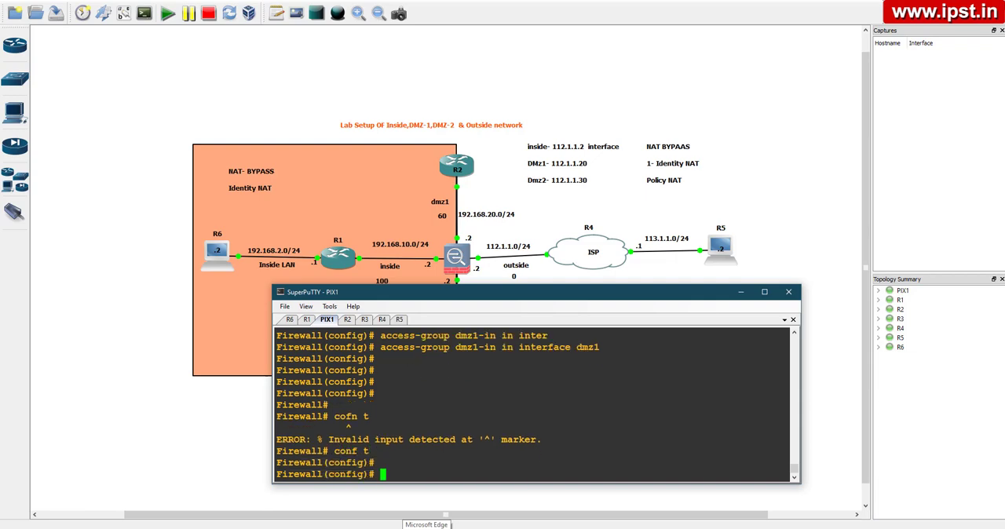
key("Return")
key("Return")
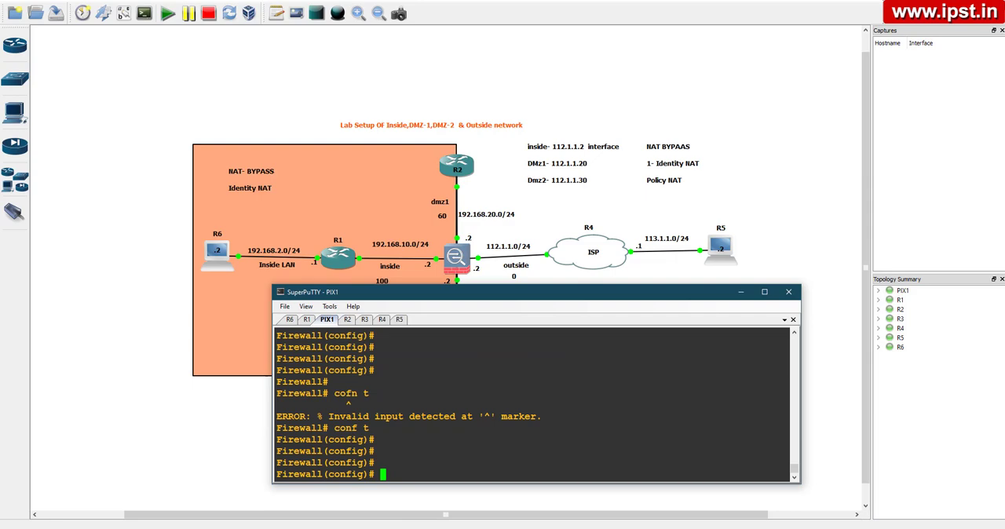
Add a static (inside,dmz2) identity translation on PIX1 mapping 192.168.10.0 to 192.168.10.0 with netmask 255.255.255.0
type("sta")
key("Tab")
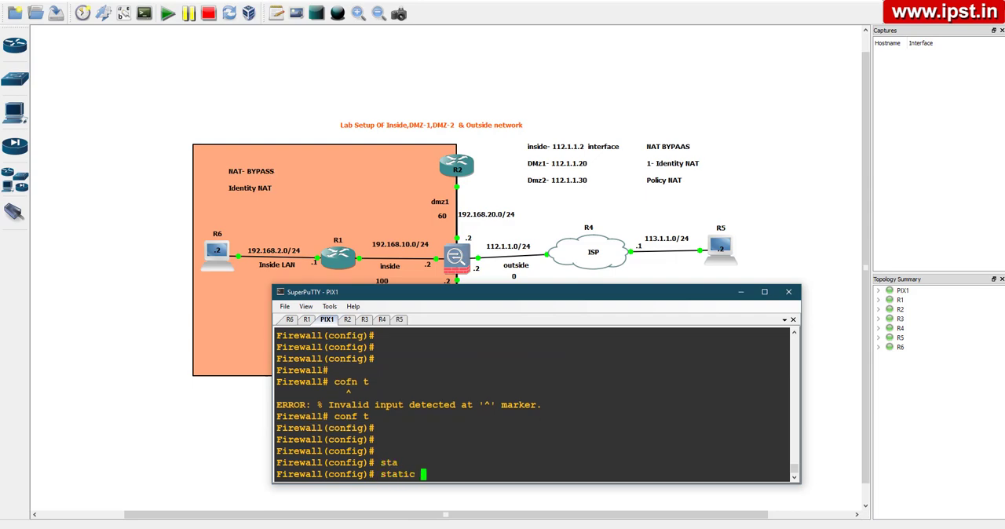
type("(inside,dmz")
key("BackSpace")
type("z2)")
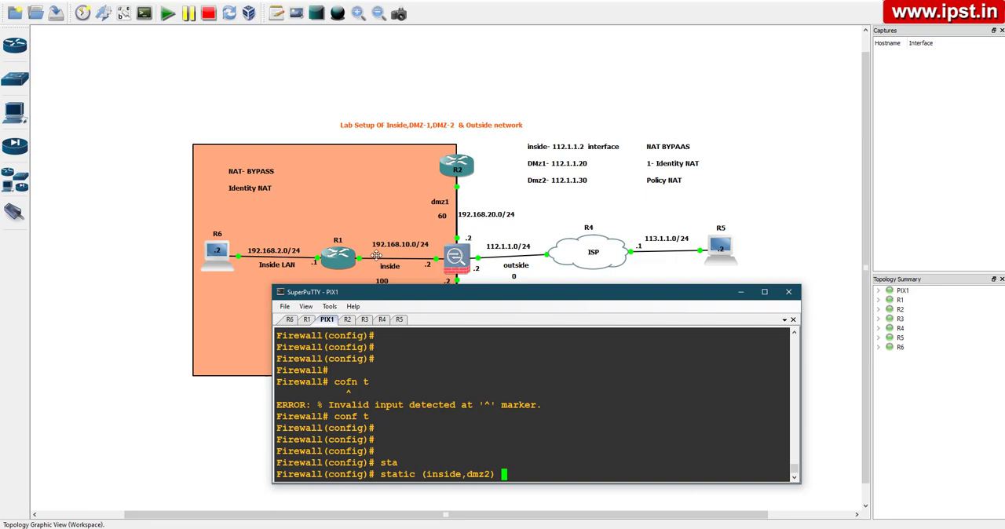
type("192.168.10.0 192.168.")
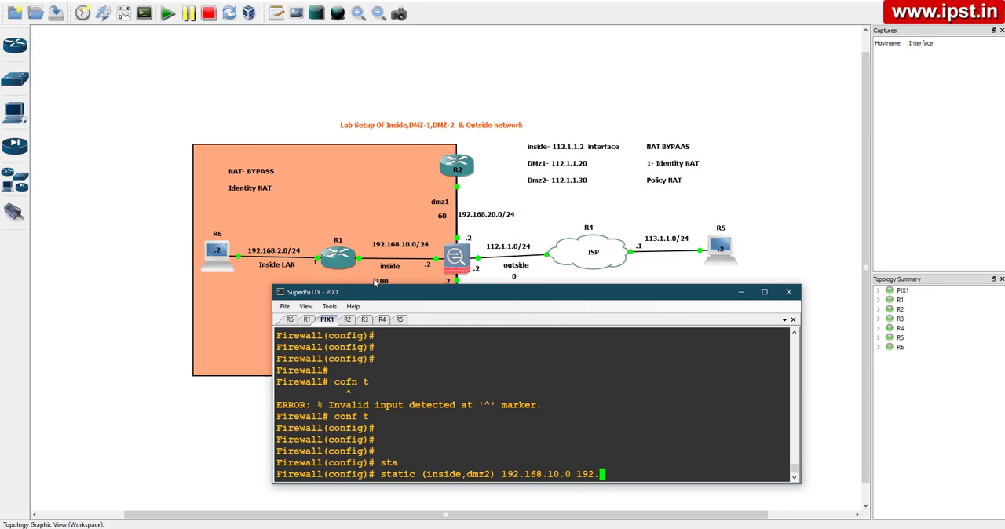
type("10.0 net")
key("Tab")
type("255.2")
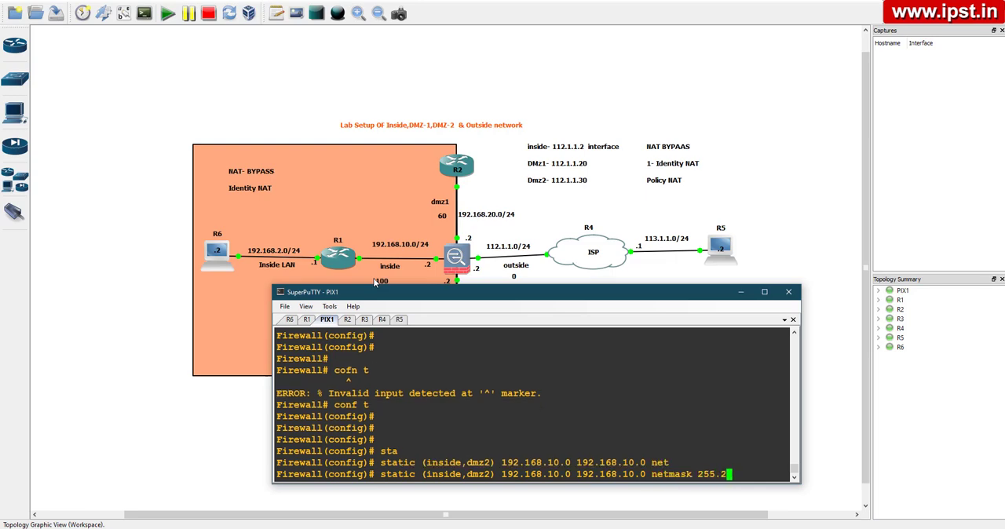
type("55.255.0")
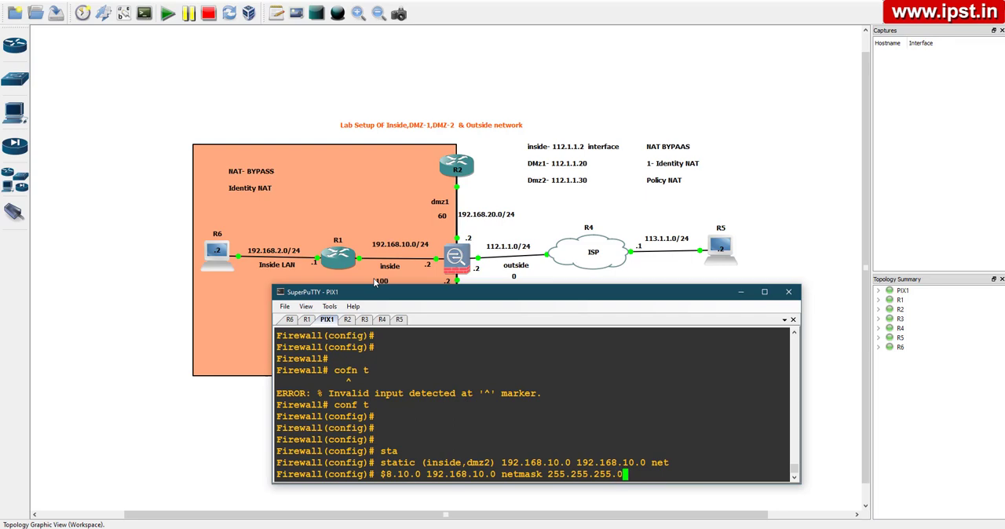
key("Return")
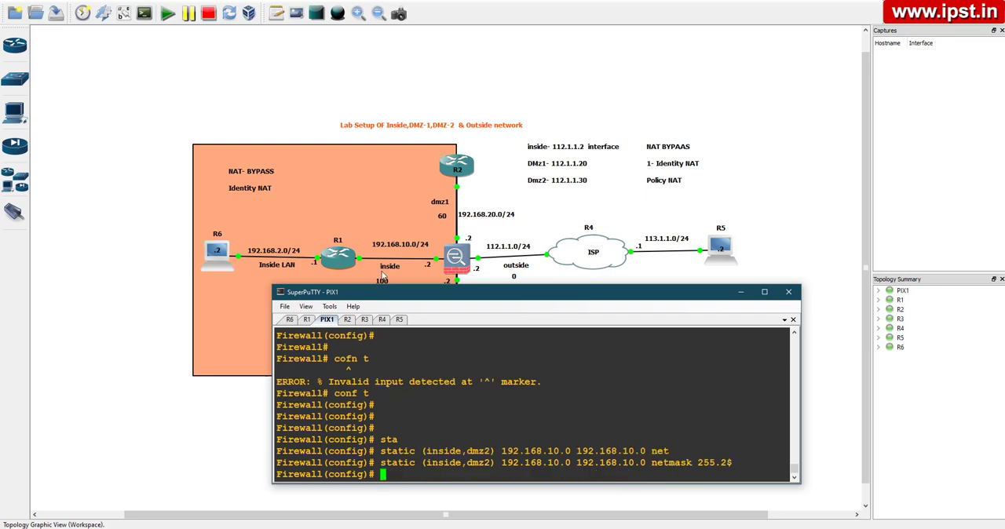
key("Return")
key("Return")
key("Return")
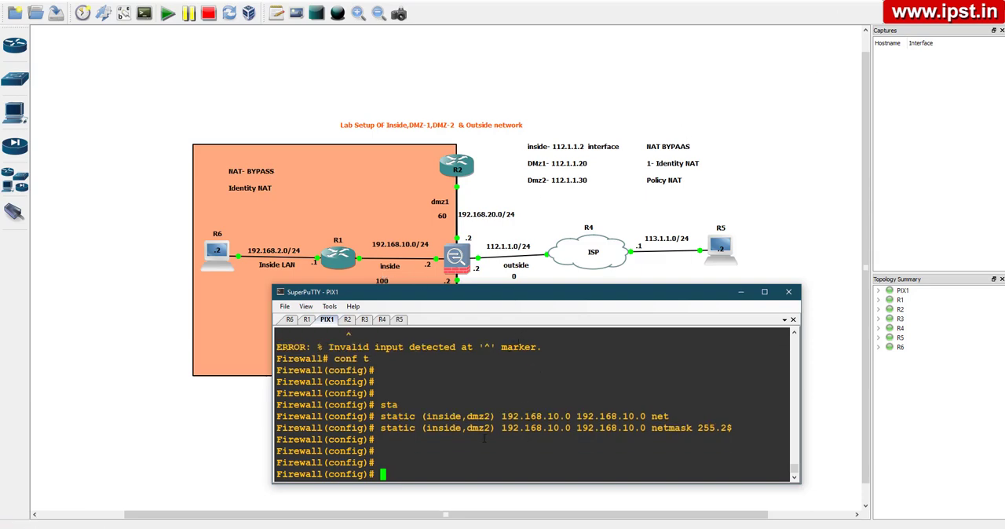
Point out the dmz2 interface in the static command, and recall the Telnet command for 192.168.30.1 on the R1 console
left_click_drag(467, 428, 494, 429)
left_click(505, 437)
left_click(308, 321)
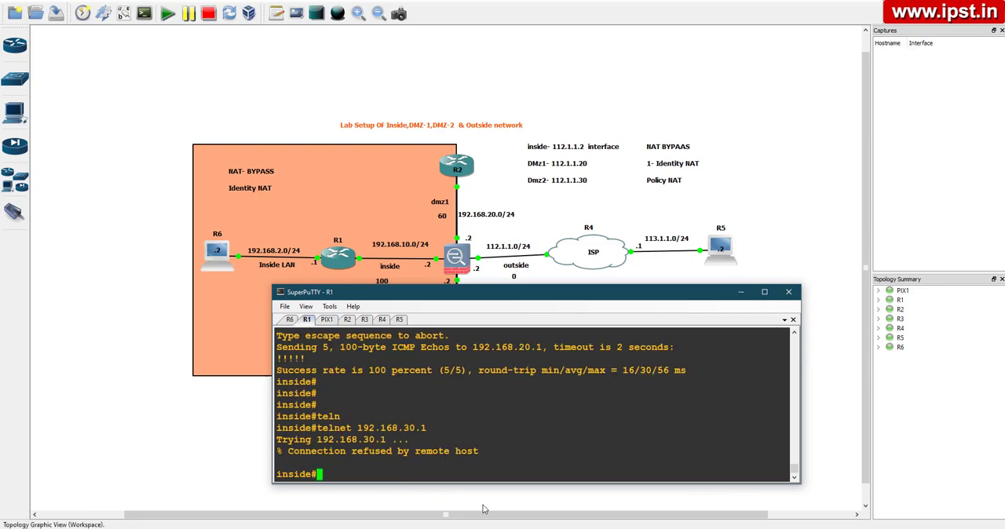
key("Up")
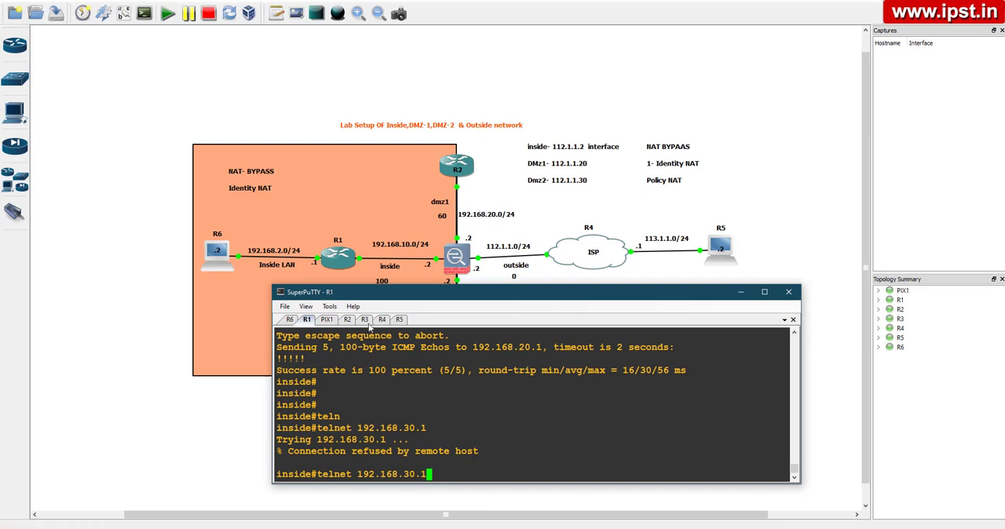
On the R3 console, enter global configuration mode and open line configuration for VTY lines 0 to 4
left_click(365, 321)
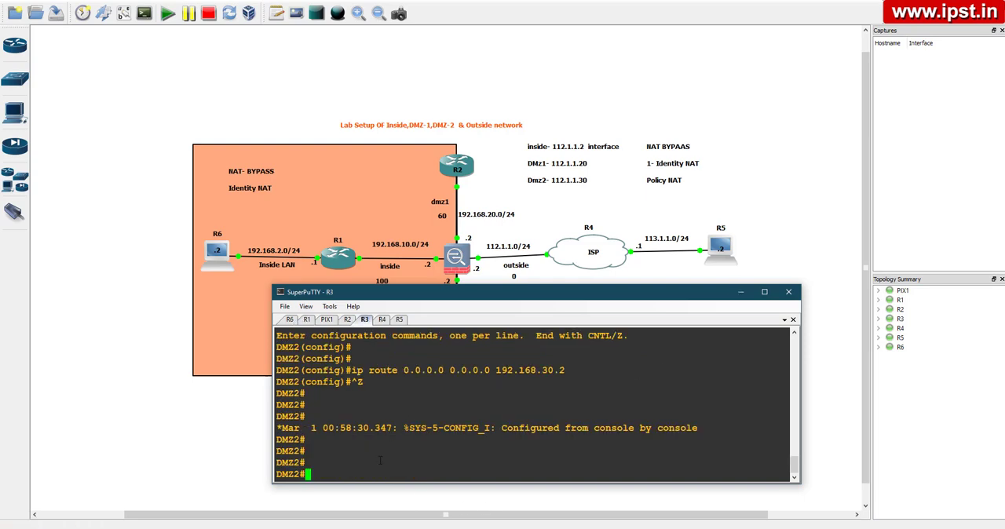
type("conf t")
key("Return")
key("Return")
key("Return")
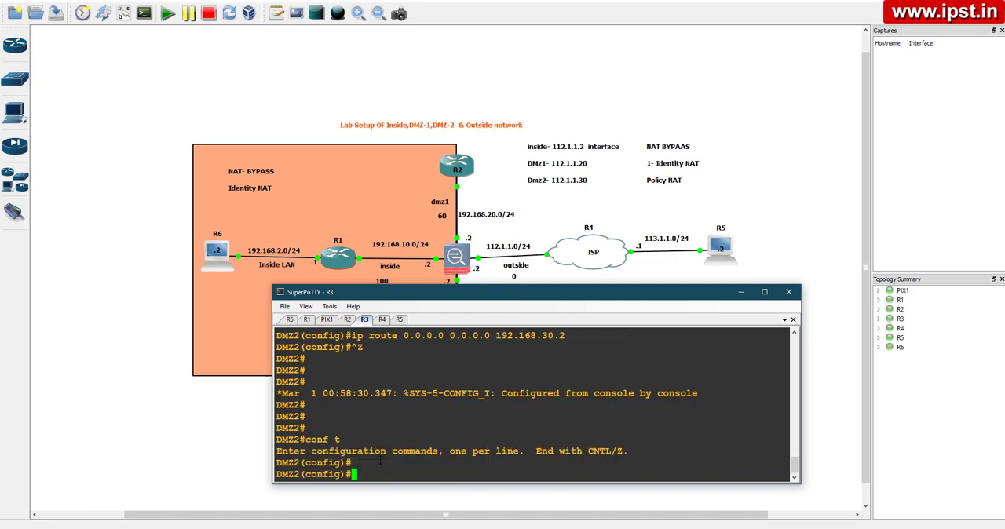
type("line v")
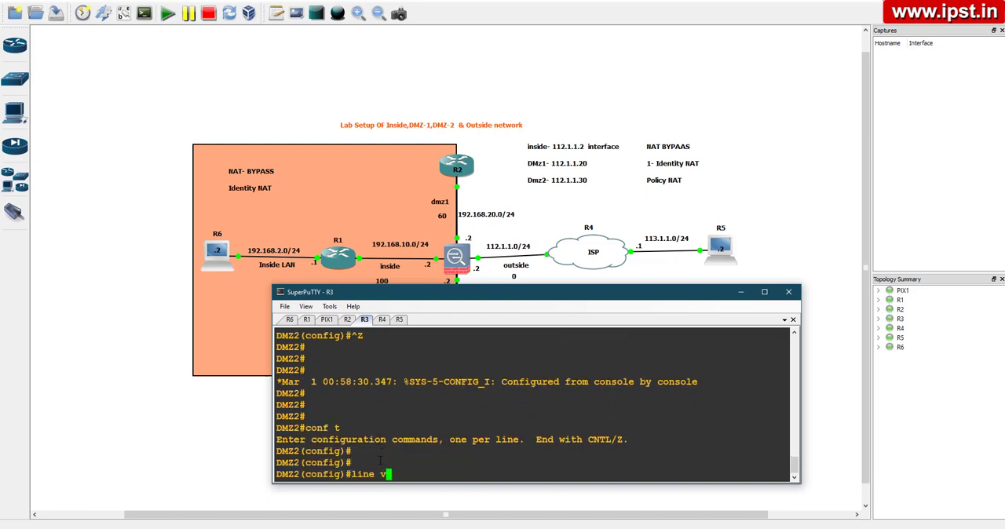
type("ty 0 4")
key("Return")
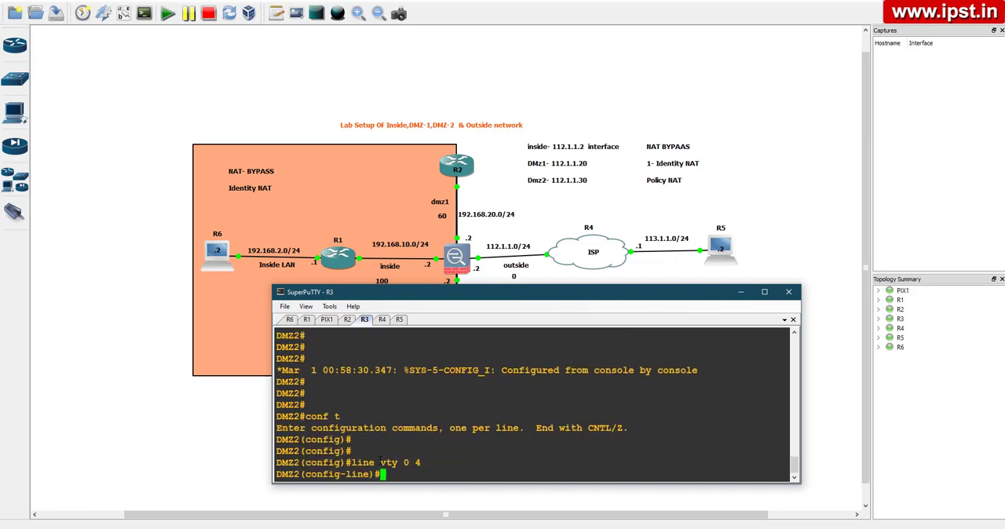
Set the login password for R3's VTY lines and return to privileged mode
type("pas")
key("Tab")
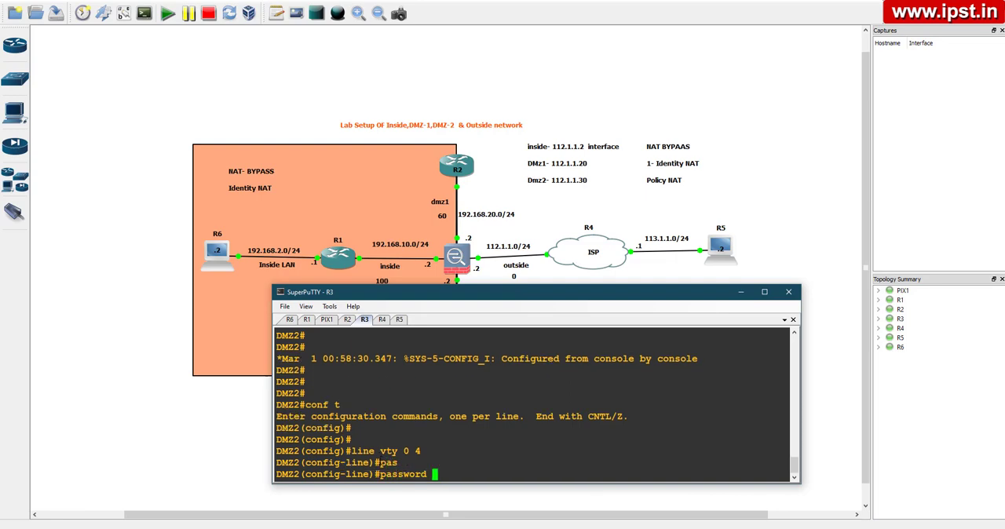
type("abc")
key("Return")
key("ctrl+z")
key("Return")
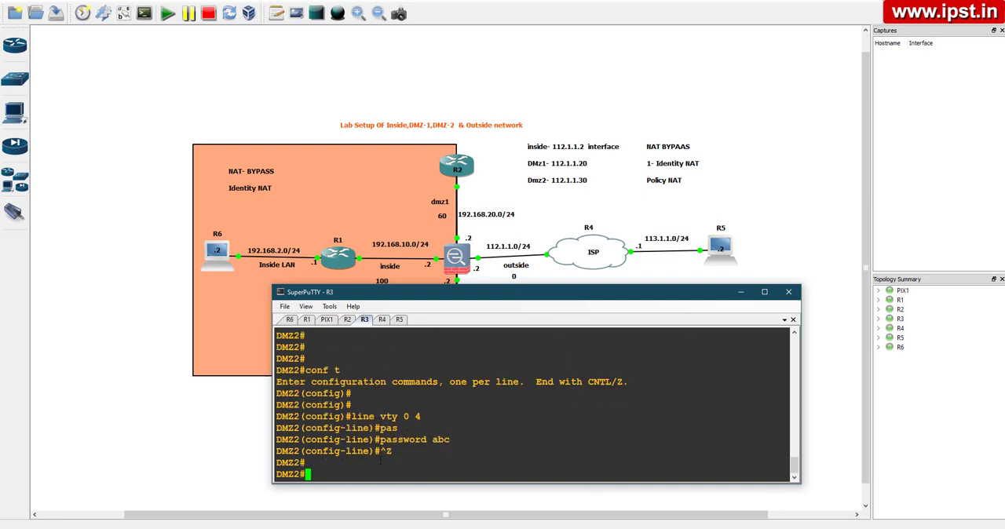
Telnet to 192.168.30.1 from the R1 console, and run the same Telnet test from the R6 console
left_click(307, 320)
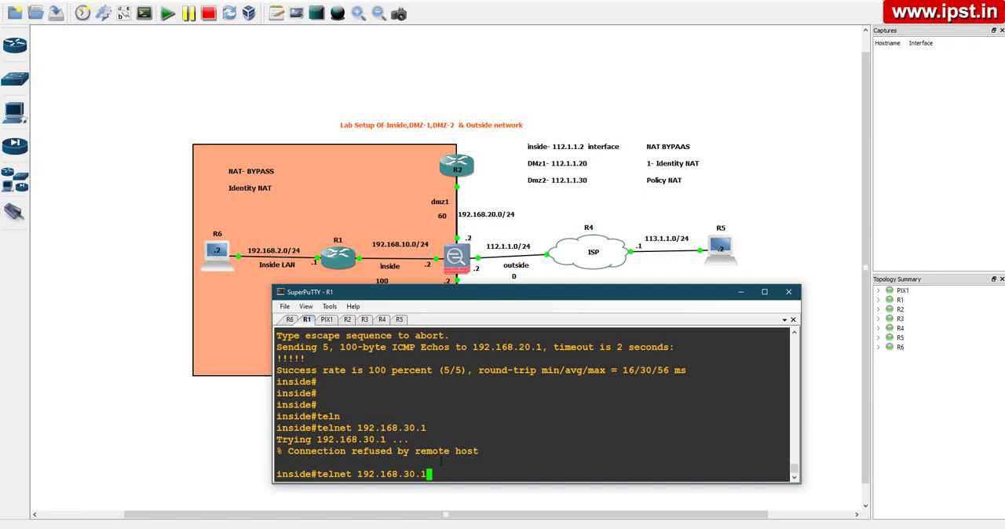
key("Return")
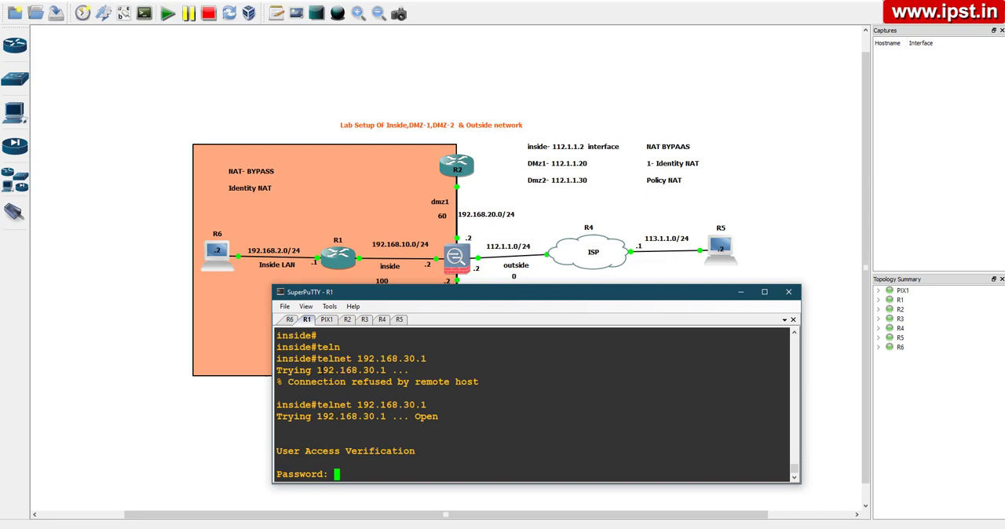
left_click(289, 320)
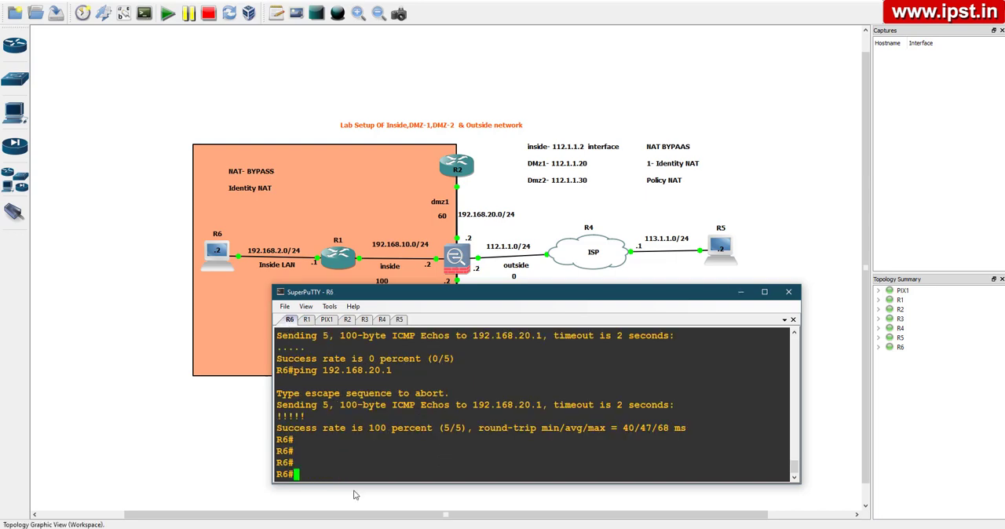
type("teln")
key("Tab")
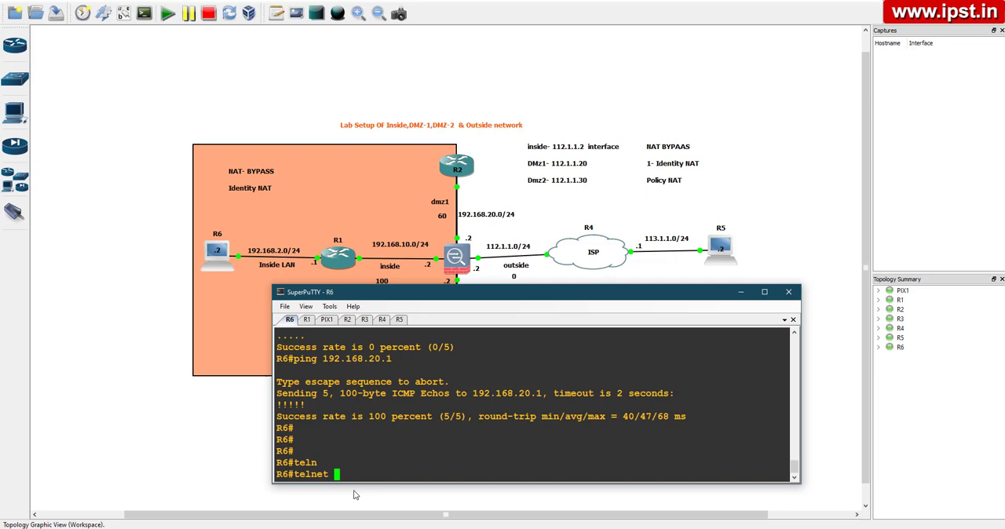
type("192.168.30.1")
key("Return")
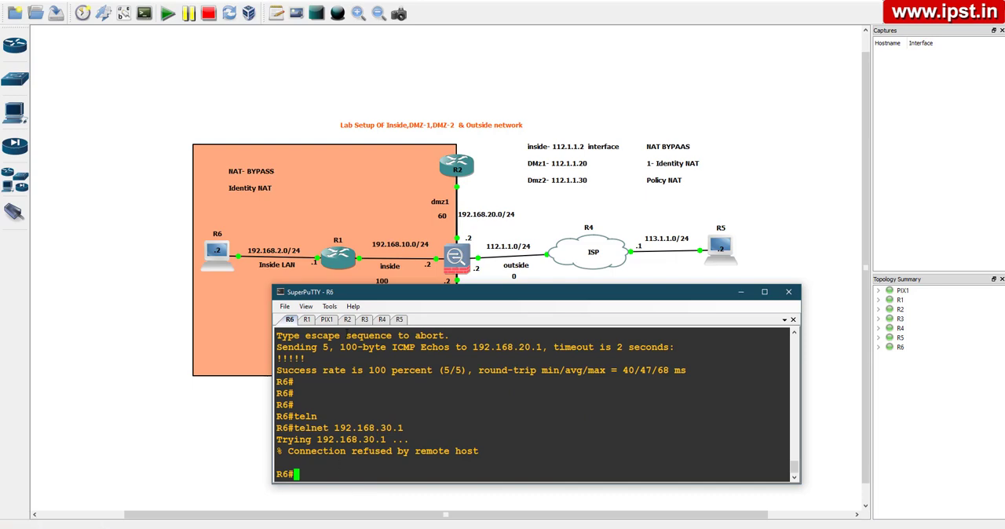
Add a static (inside,dmz2) identity translation on PIX1 mapping 192.168.2.0 to 192.168.2.0 by editing the previous static command, and leave configuration mode
left_click(327, 319)
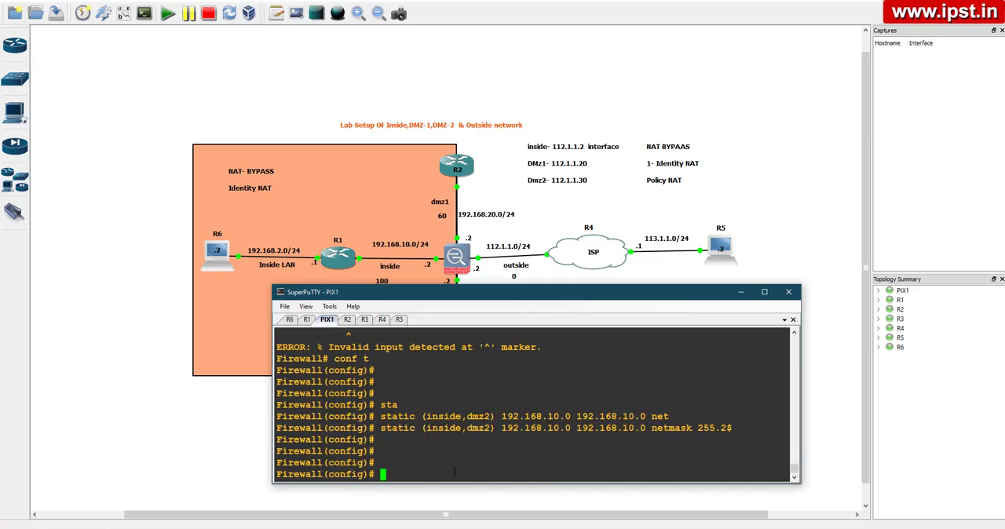
key("Up")
key("Left")
key("Left")
key("Left")
key("Left")
key("Left")
key("Left")
key("Left")
key("Left")
key("Left")
key("Left")
key("Left")
key("Left")
key("Left")
key("Left")
key("Left")
key("Left")
key("Left")
key("Left")
key("Left")
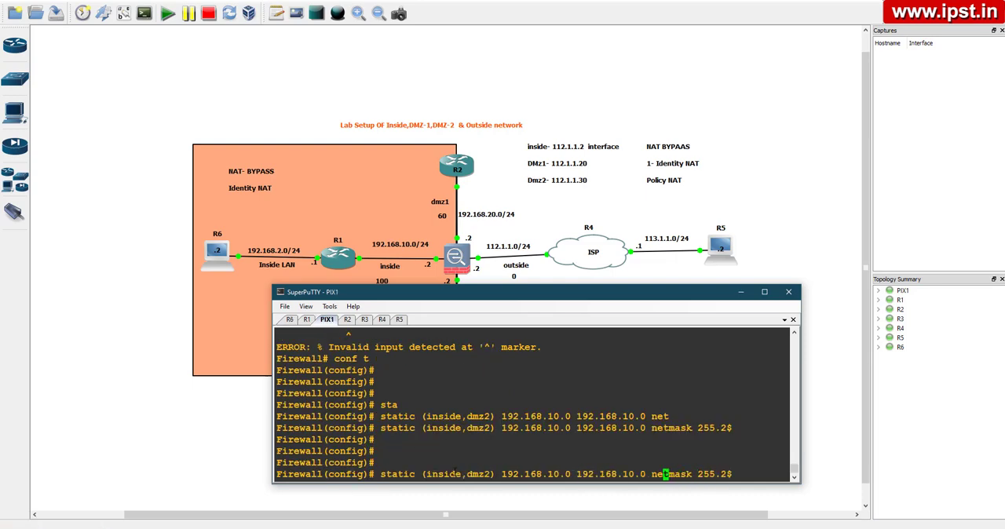
key("Left")
key("Left")
key("Left")
key("Left")
key("Left")
key("BackSpace")
key("BackSpace")
type("2")
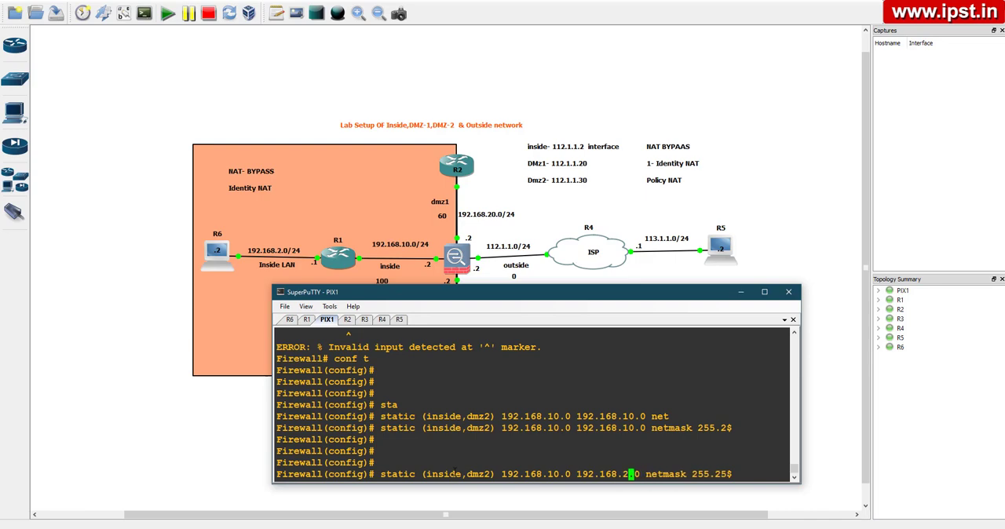
key("Left")
key("Left")
key("Left")
key("Left")
key("Left")
key("Left")
key("Left")
key("Left")
key("Left")
key("Left")
key("Left")
key("Left")
key("BackSpace")
key("BackSpace")
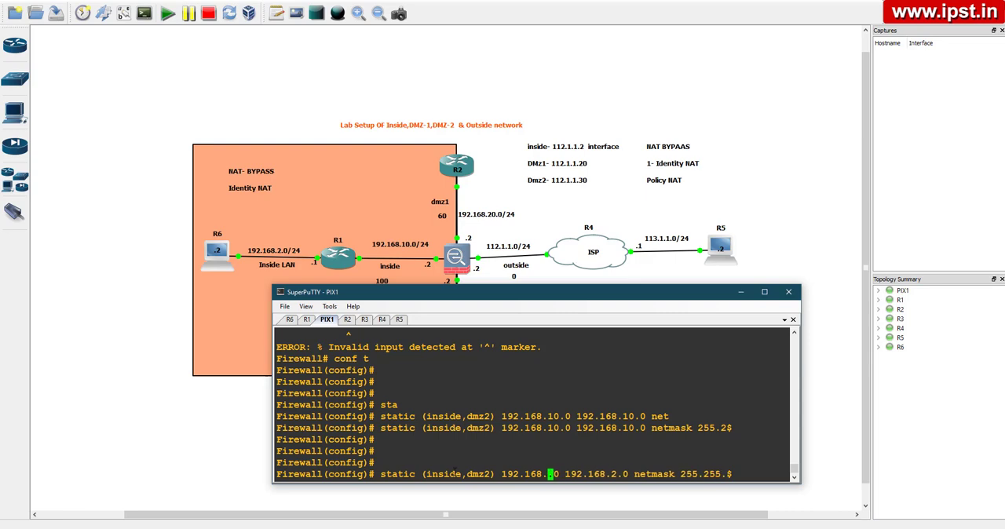
type("2")
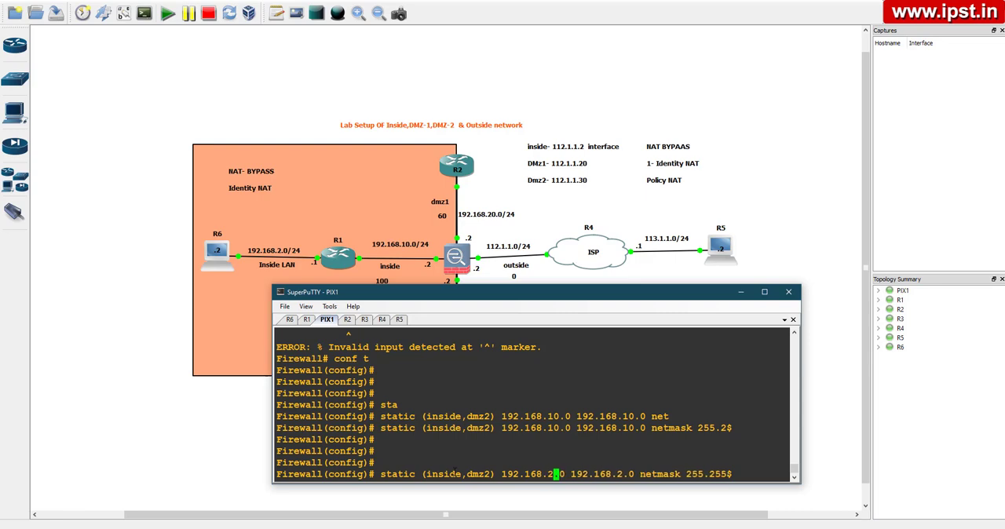
key("Return")
key("ctrl+z")
key("Return")
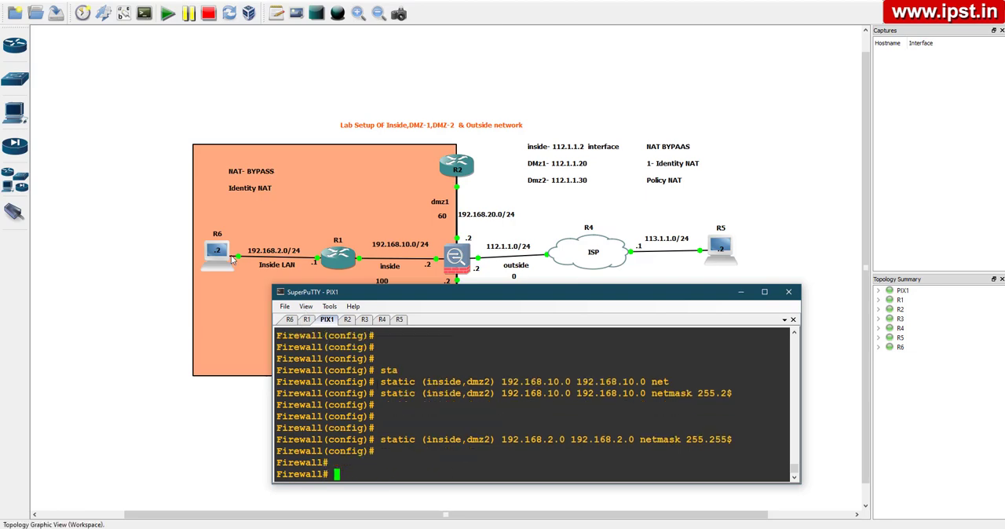
Check the R1 console, and repeat the Telnet to 192.168.30.1 from the R6 console
left_click(306, 319)
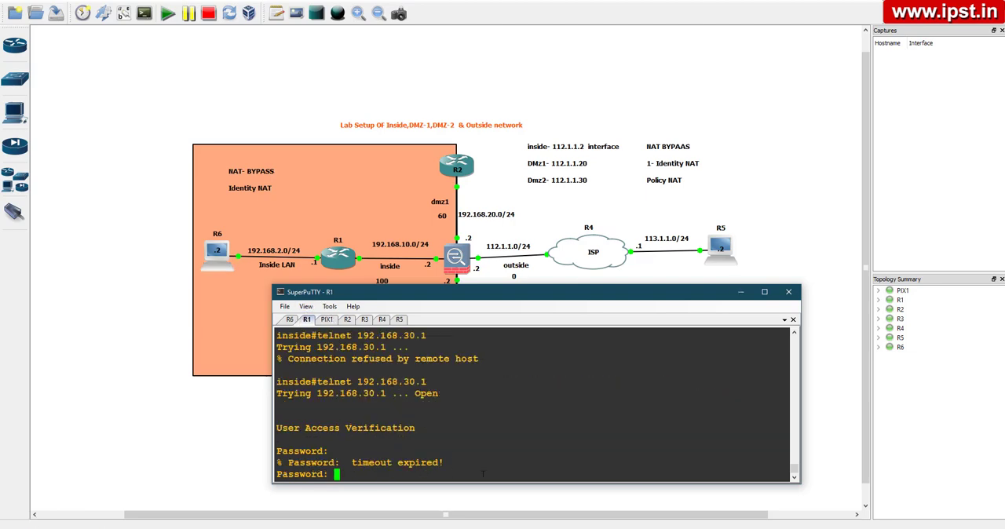
left_click(289, 319)
key("Up")
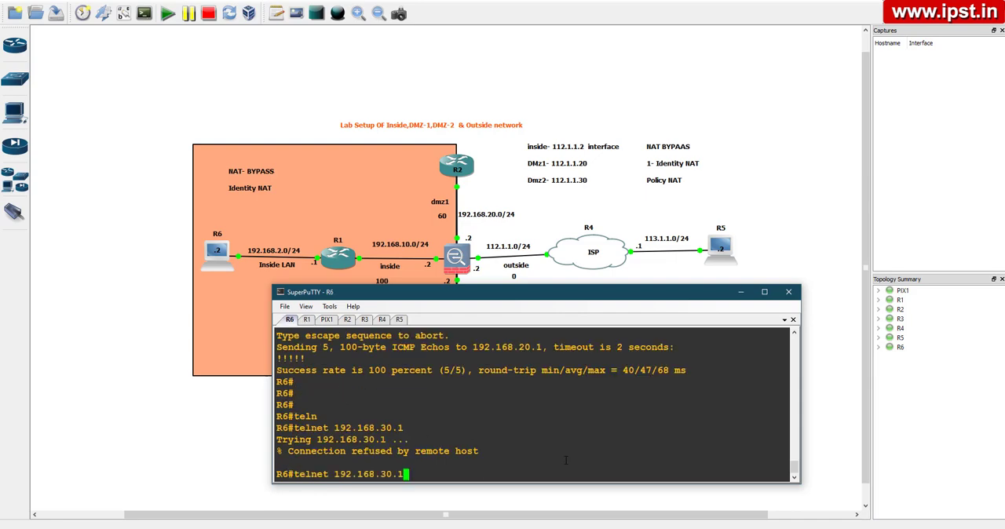
key("Return")
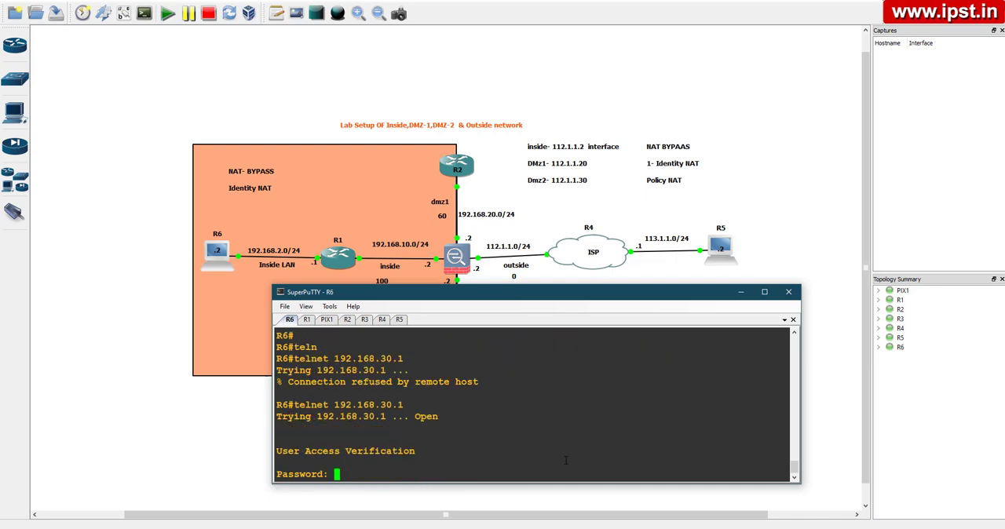
Submit blank passwords at R6's Telnet login until the session closes, and minimize the console window to show the topology
key("Return")
key("Return")
key("Return")
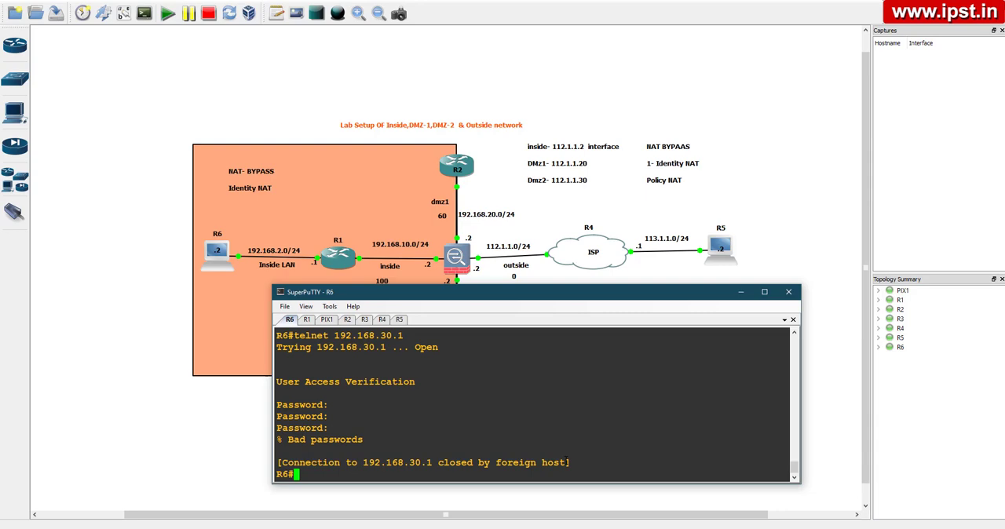
left_click(741, 292)
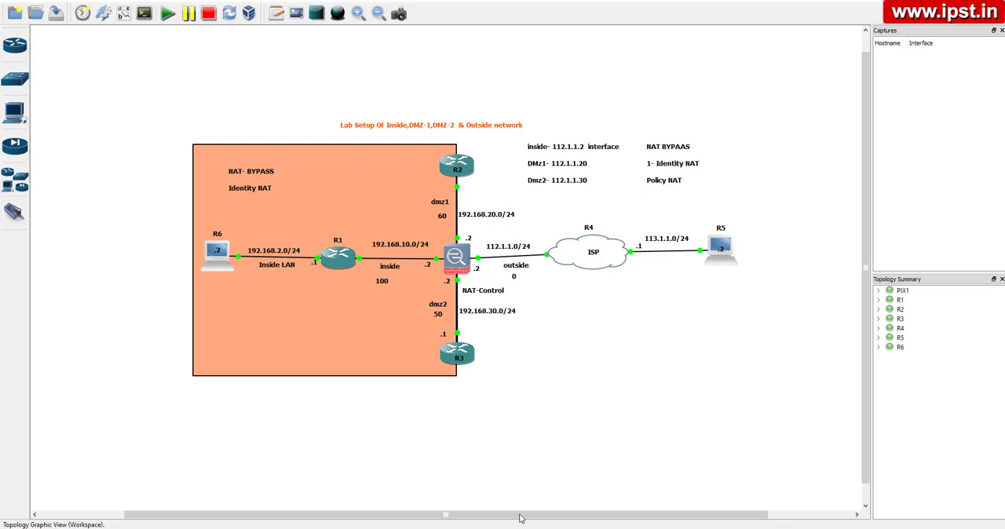
Switch back to the console window and ping 192.168.30.1 from R1, reworking the previous Telnet command
key("alt+Tab")
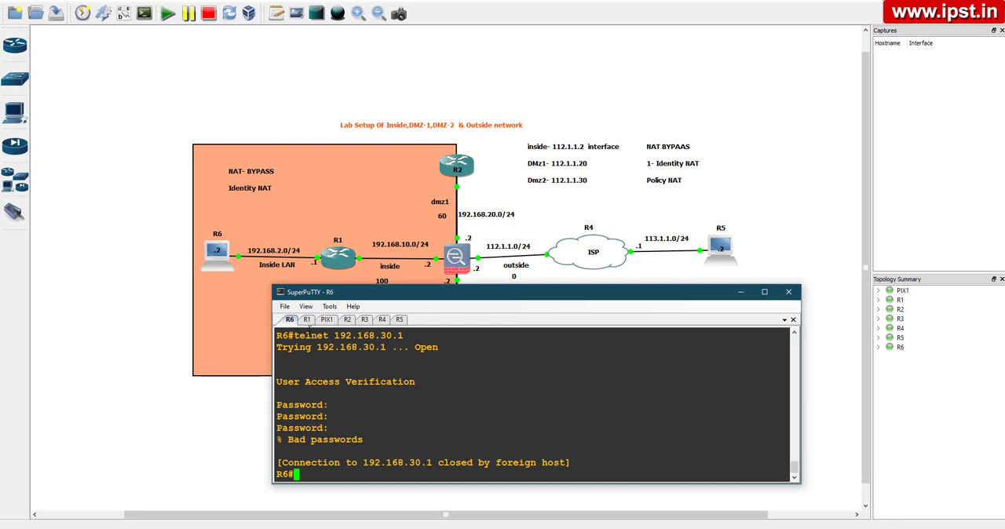
left_click(307, 319)
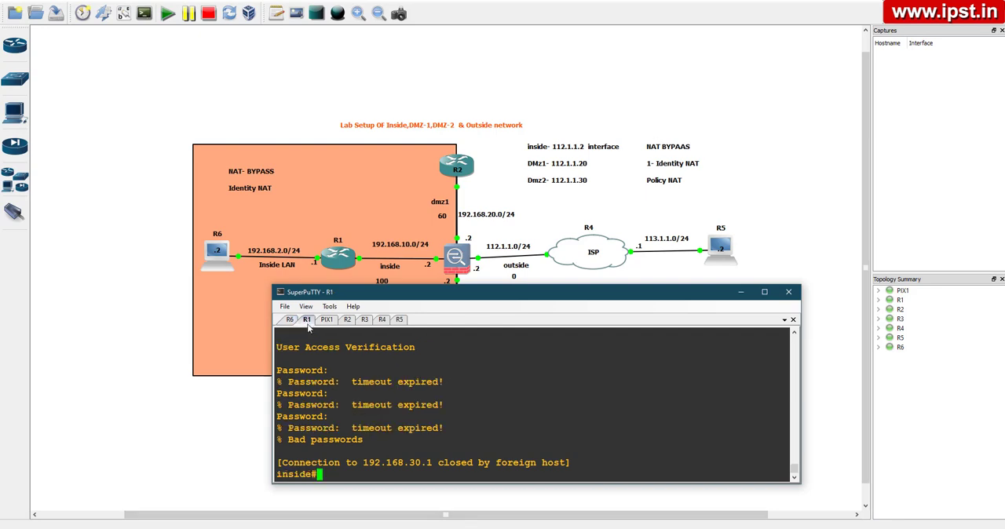
key("Up")
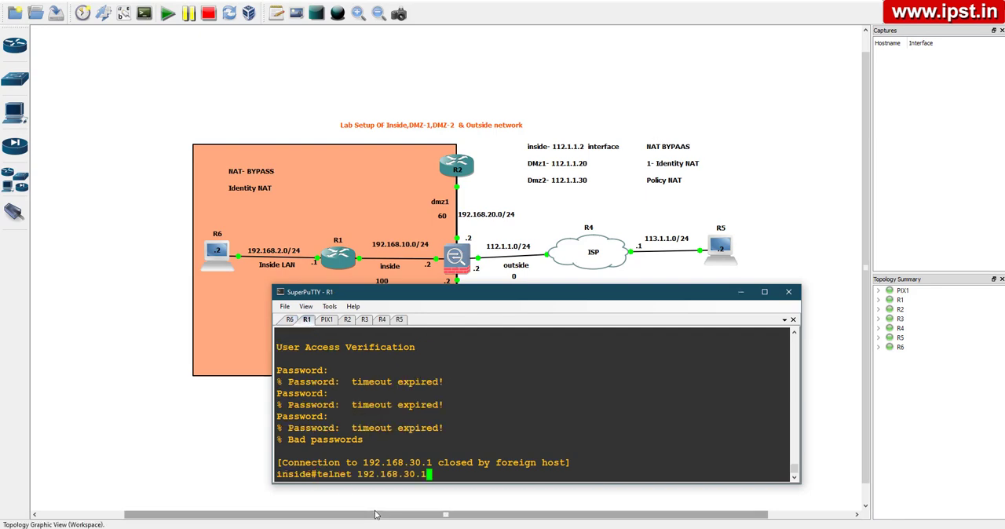
key("Left")
key("Left")
key("Left")
key("Left")
key("Left")
key("Left")
key("Left")
key("Left")
key("Left")
key("Left")
key("Left")
key("Left")
key("BackSpace")
key("BackSpace")
key("BackSpace")
key("BackSpace")
key("BackSpace")
key("BackSpace")
key("BackSpace")
type("ping")
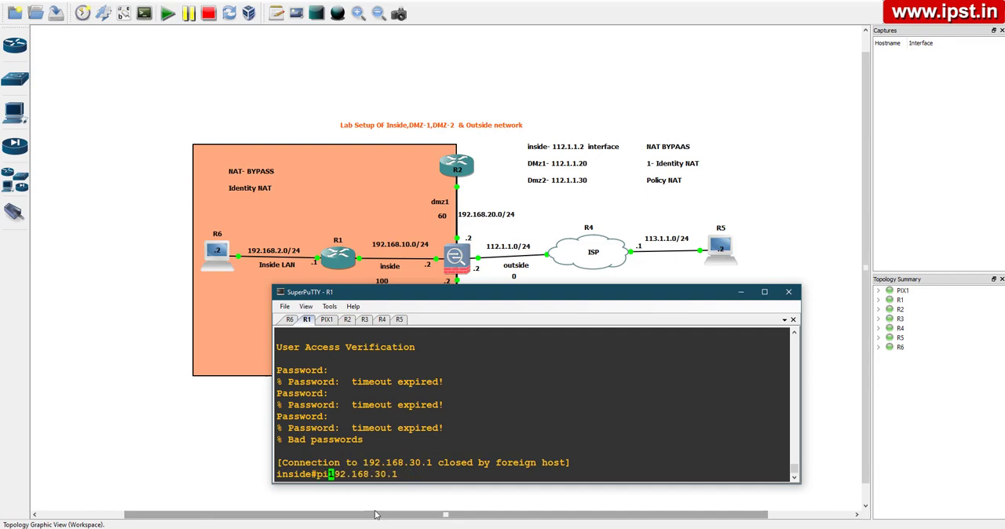
key("Return")
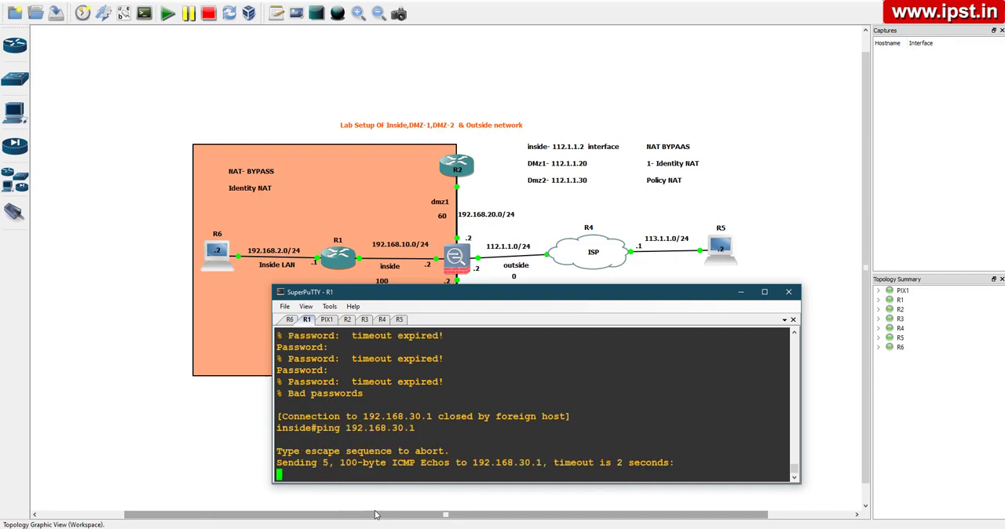
Go to the PIX1 console and enter global configuration mode
left_click(327, 320)
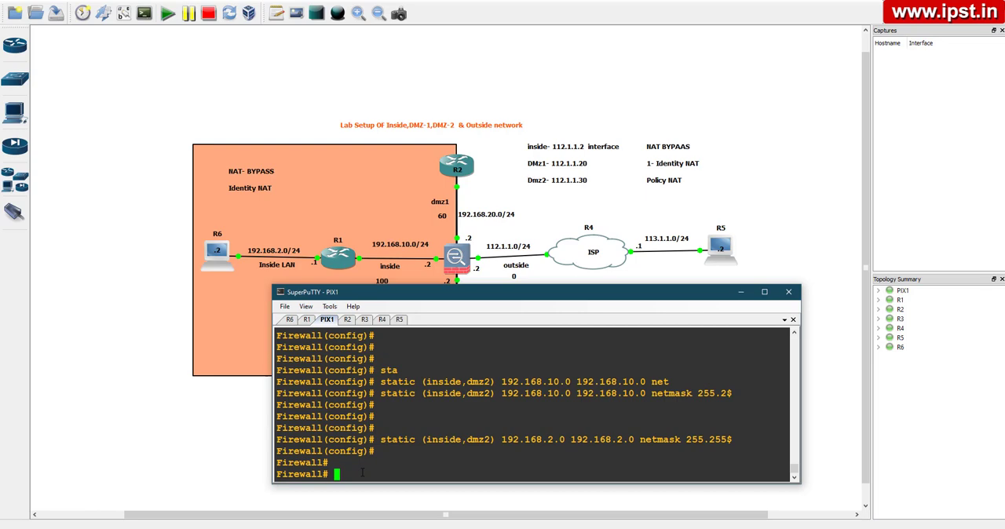
key("Return")
key("Return")
key("Return")
type("conf t")
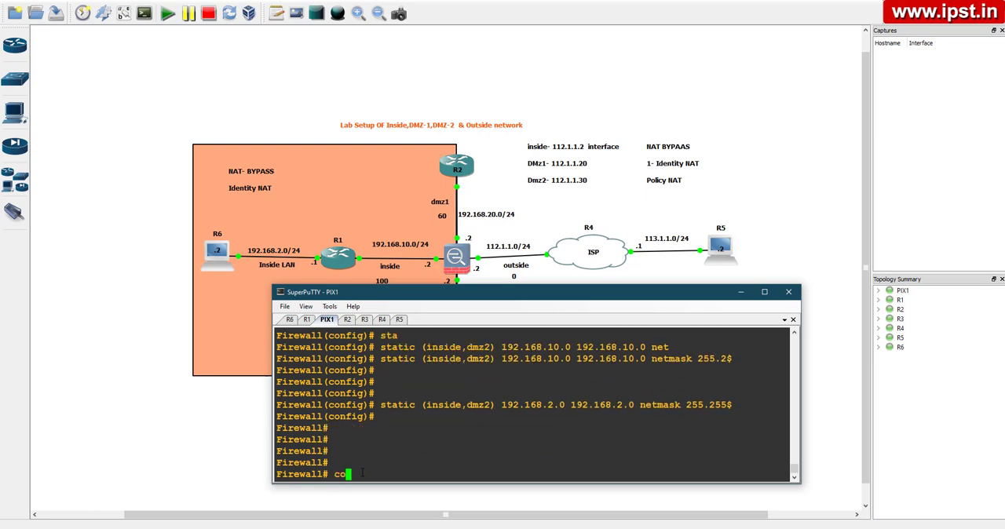
key("Return")
key("Return")
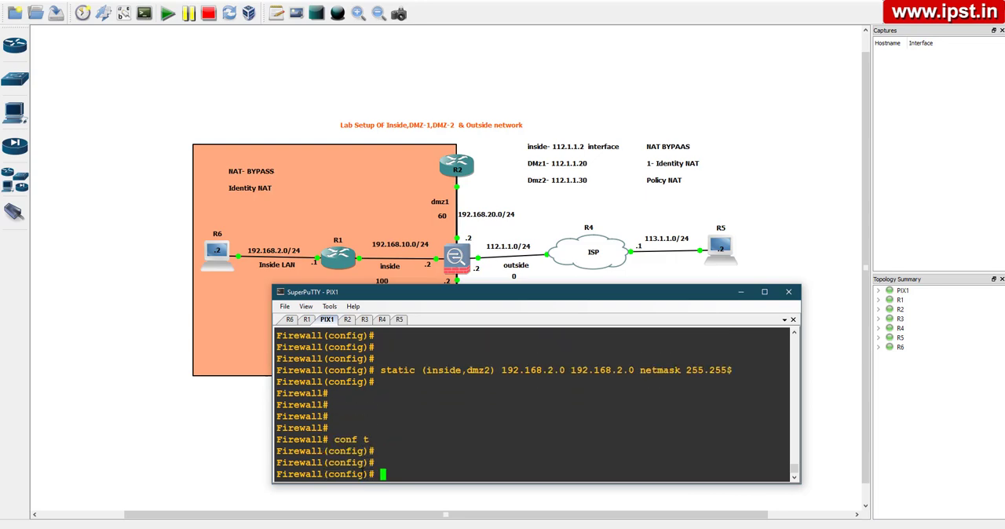
Create an access list named dmz2-in on PIX1 that permits ICMP from host 192.168.30.1 to any destination
type("acc")
key("Tab")
type("li")
key("Tab")
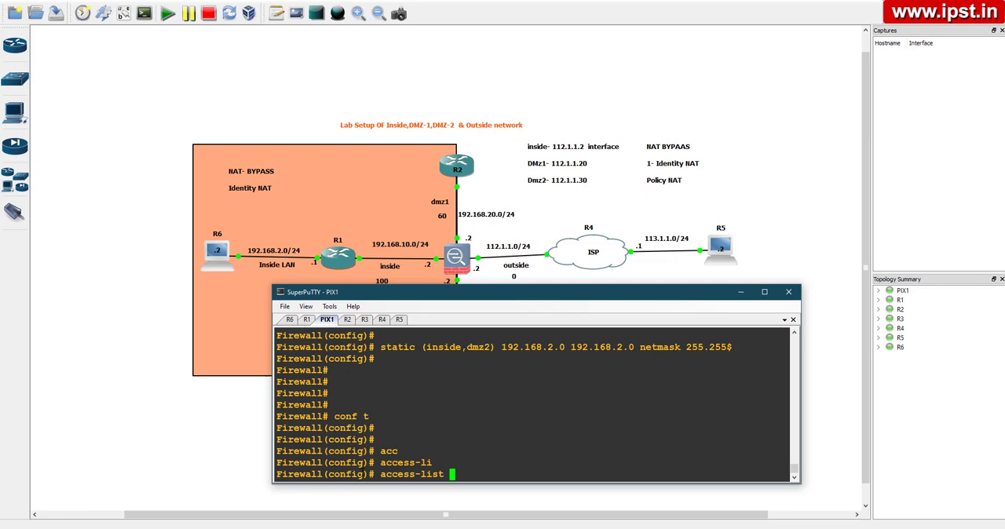
type("dmz2-in perm")
key("Tab")
type("icm")
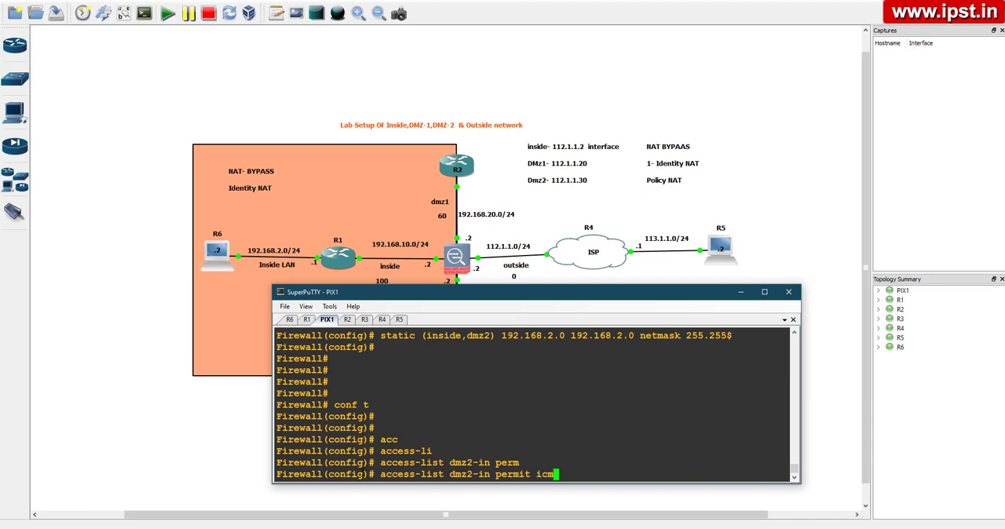
key("Tab")
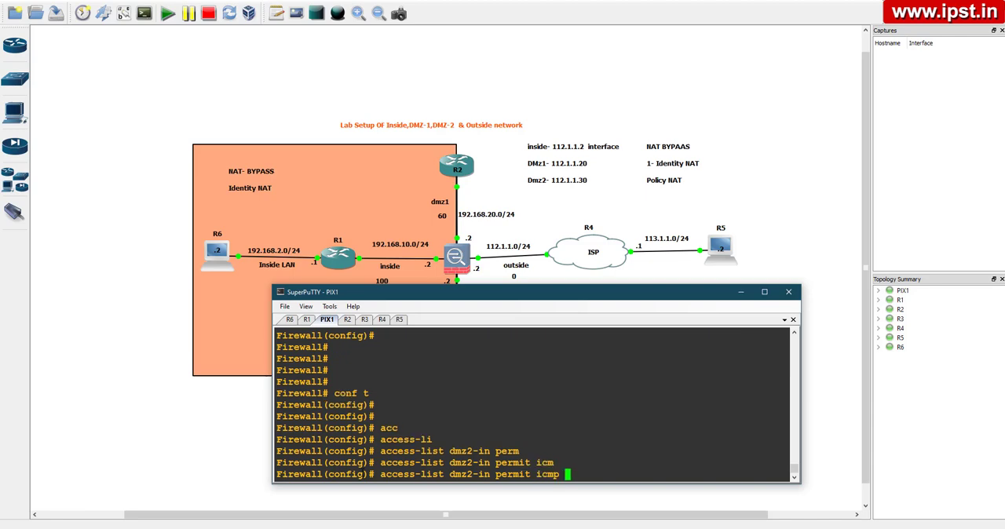
type("hos")
key("Tab")
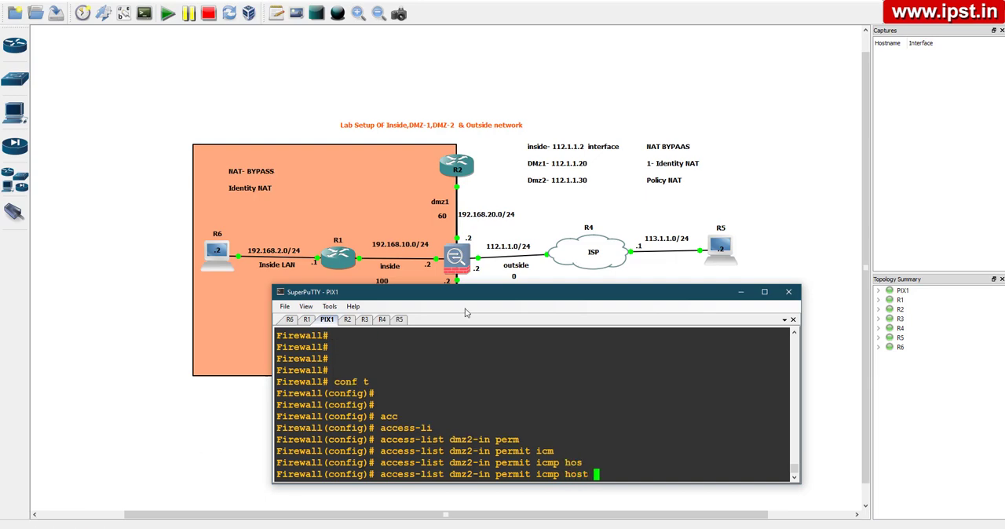
left_click_drag(471, 296, 456, 444)
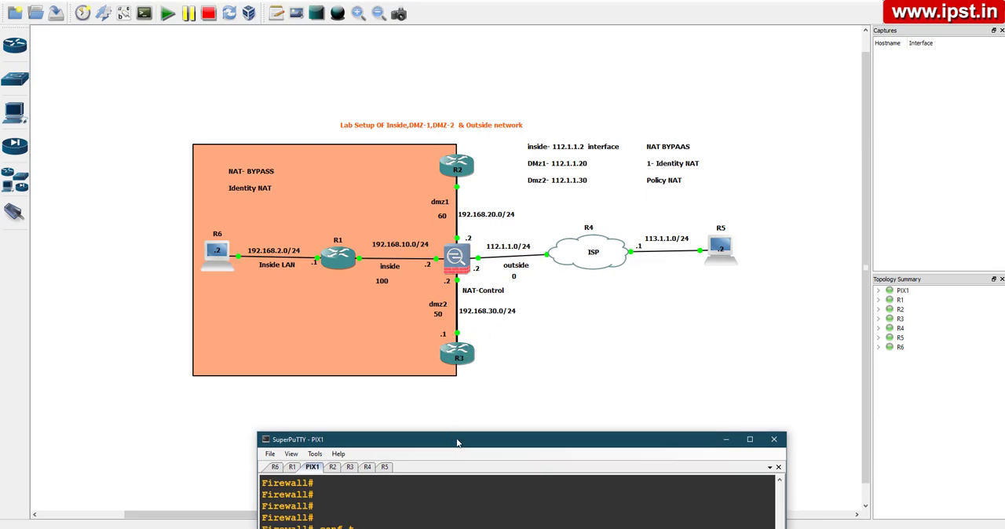
left_click_drag(456, 439, 446, 276)
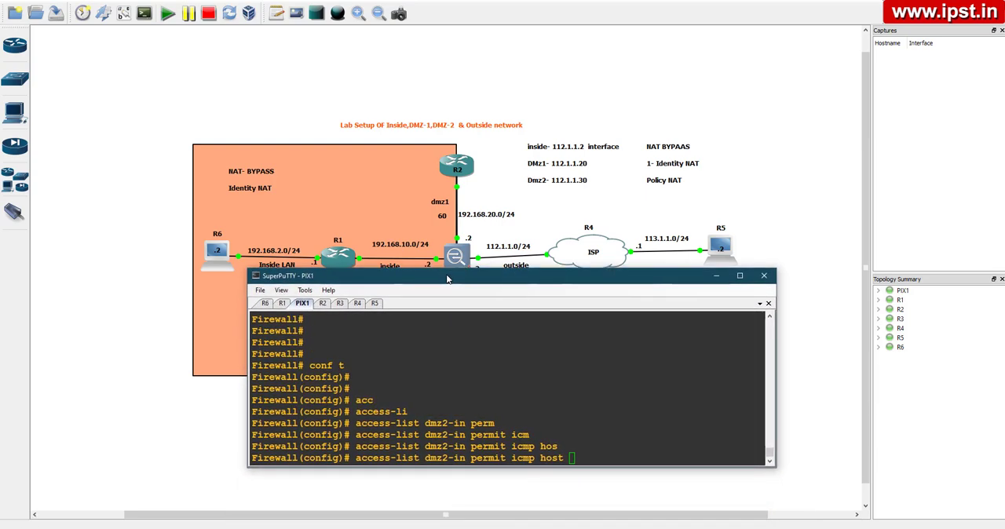
type("192.168.30.1 any")
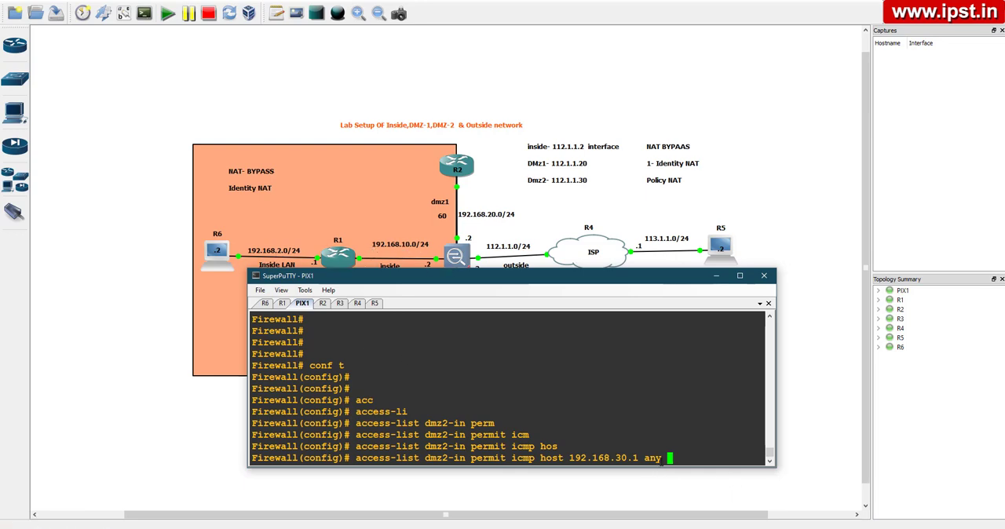
key("Return")
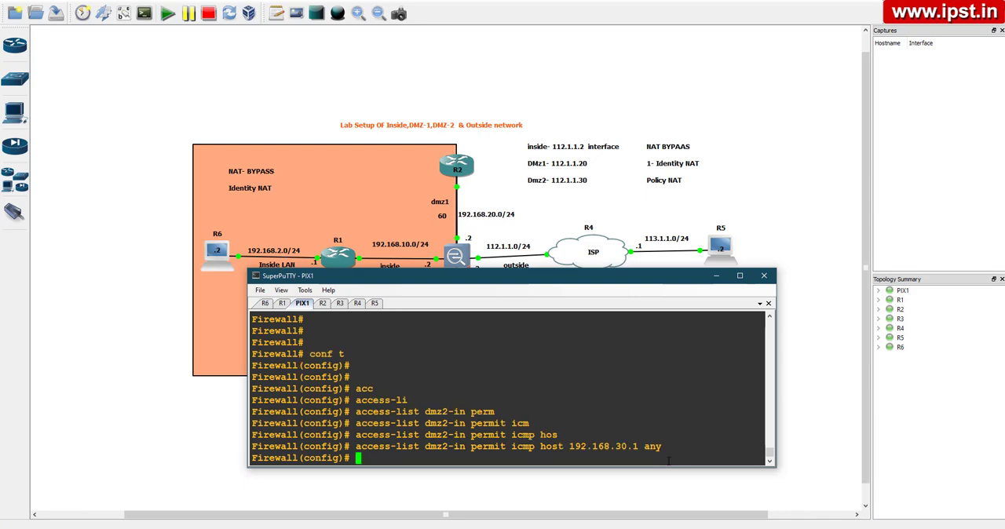
Apply access list dmz2-in inbound on interface dmz2 with an access-group command, and leave configuration mode
type("acc")
key("Tab")
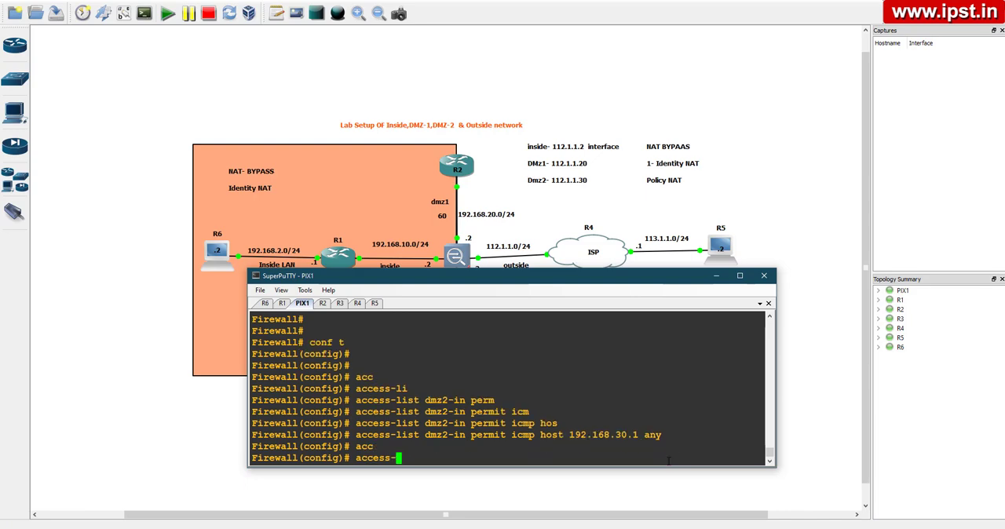
type("gr")
key("Tab")
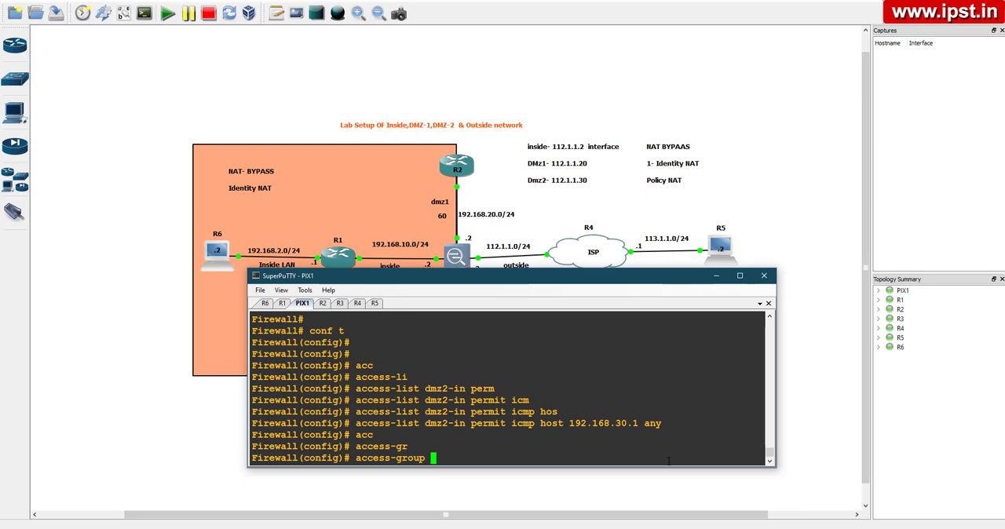
type("dmz2-in in inter")
key("Tab")
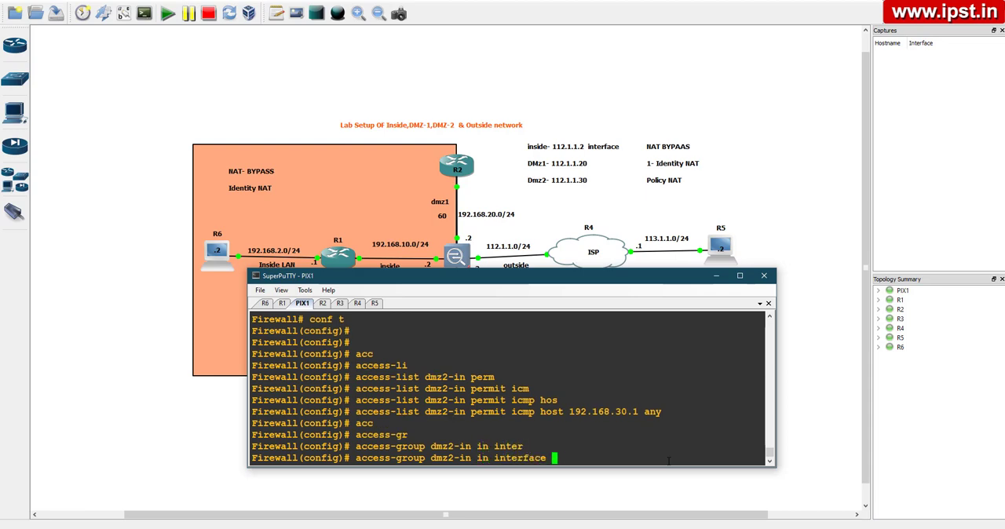
type("dmz2")
key("Return")
key("ctrl+z")
key("Return")
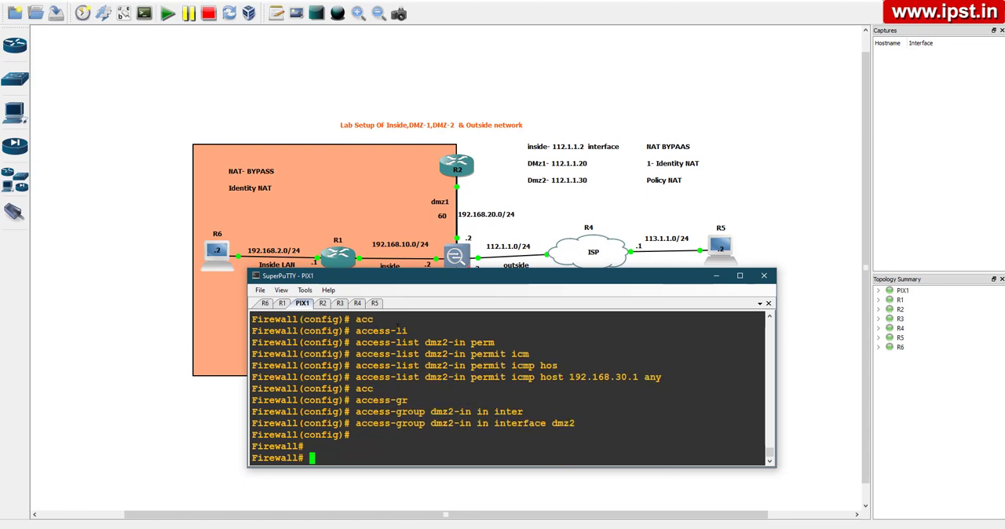
Repeat the ping to 192.168.30.1 from the R1 console
left_click(282, 303)
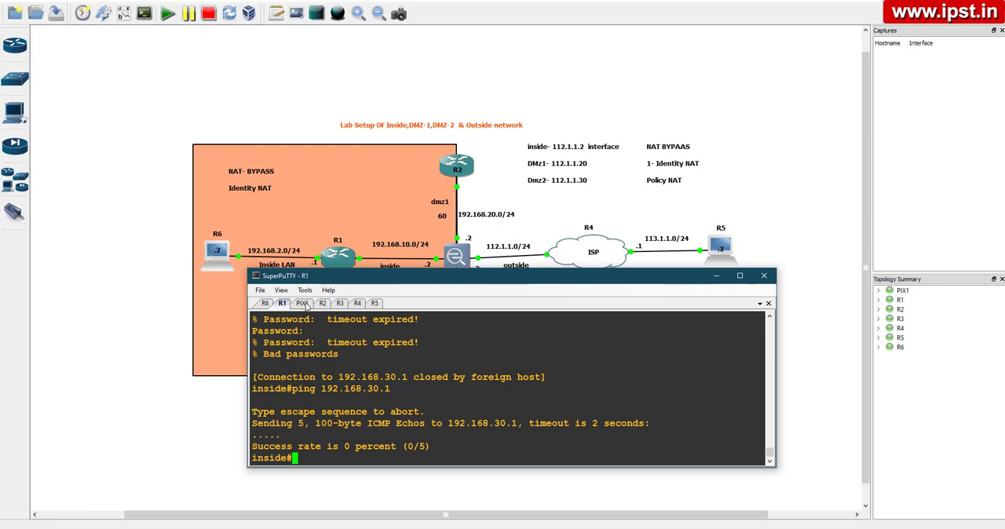
left_click(270, 305)
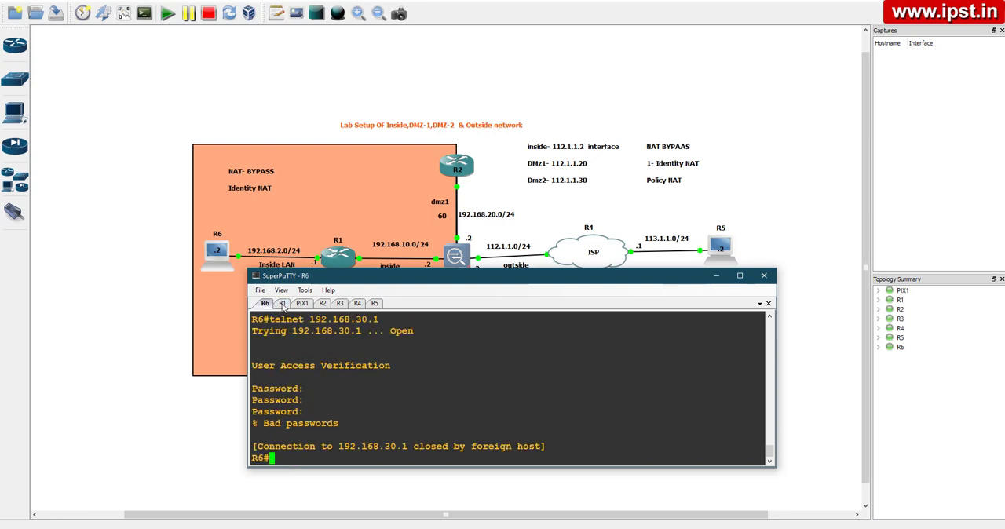
left_click(281, 303)
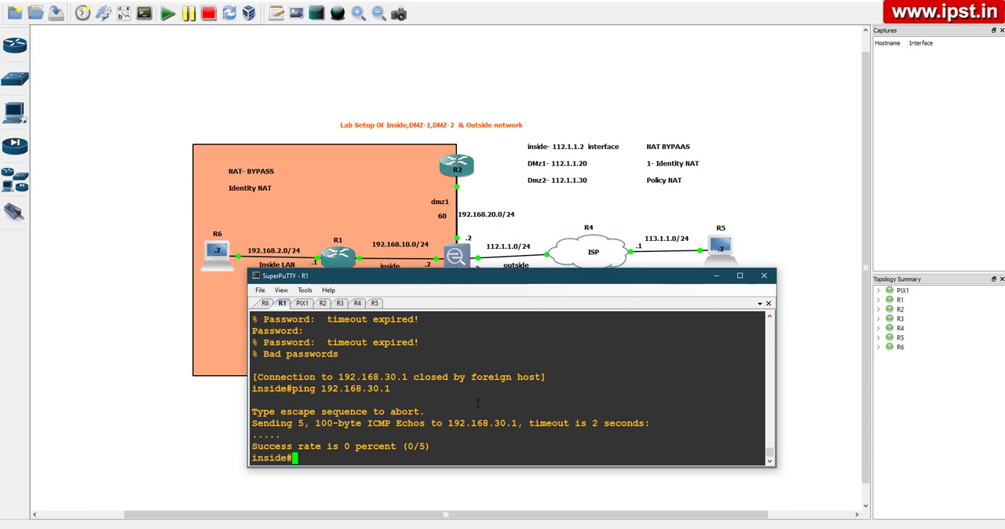
key("Up")
key("Return")
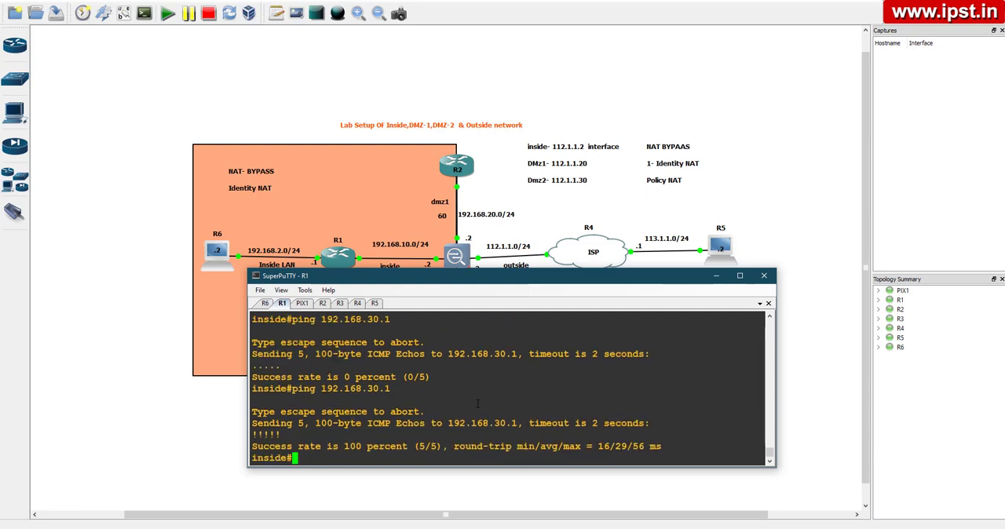
key("Return")
key("Return")
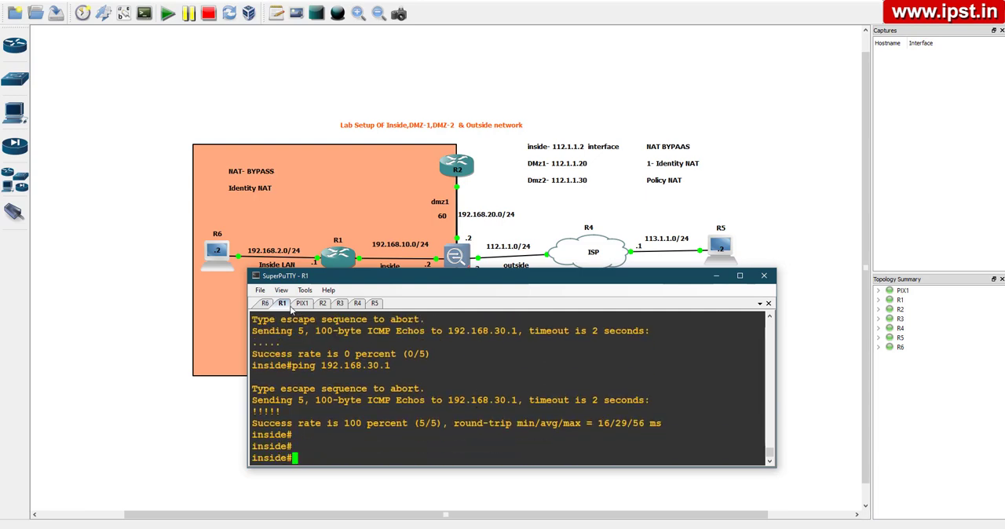
Ping 192.168.30.1 from the R6 console by editing the earlier ping command
left_click(266, 303)
key("Up")
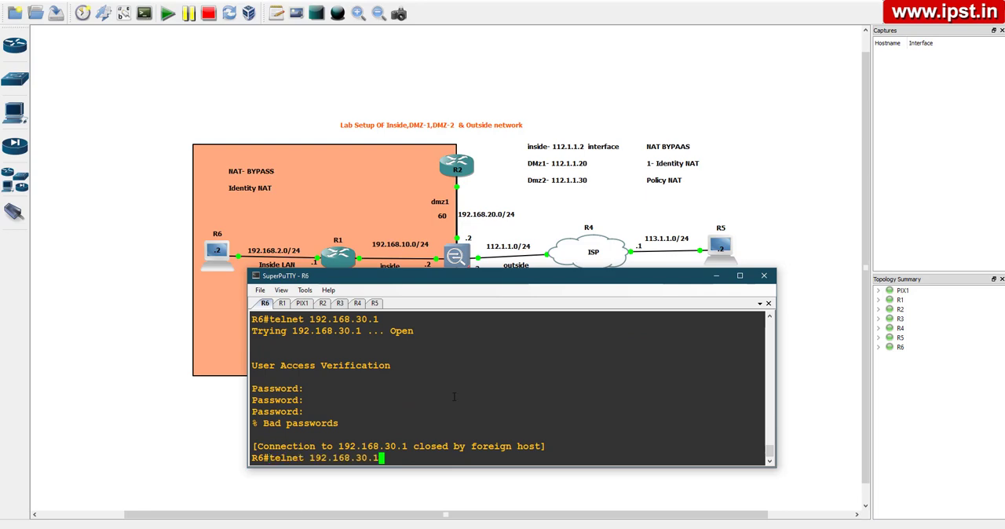
key("Up")
key("Left")
key("Left")
key("Left")
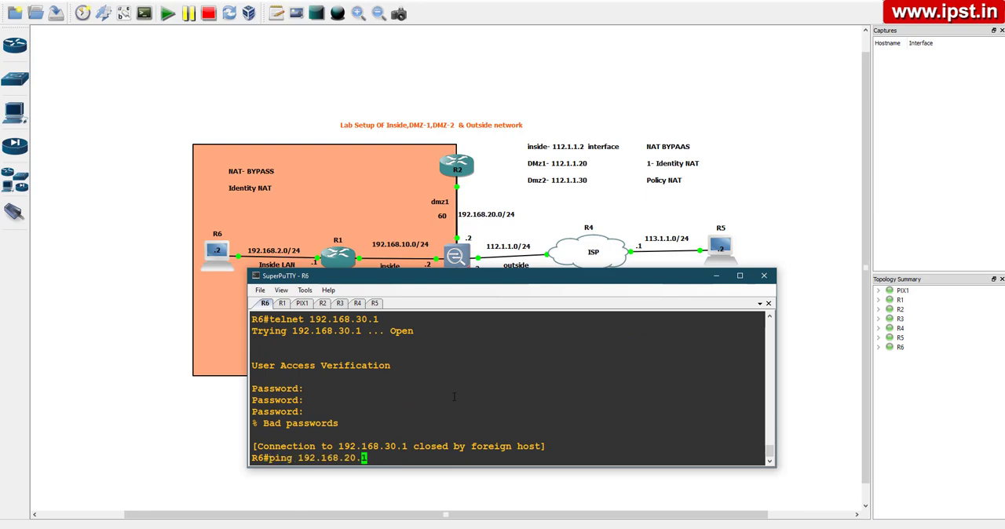
key("BackSpace")
type("3")
key("Return")
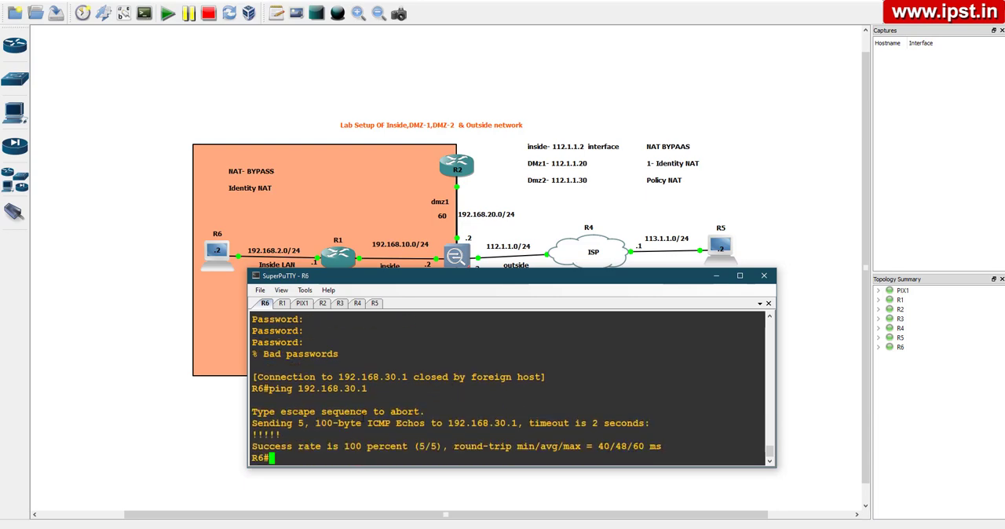
Minimize the console window to show the whole topology
left_click_drag(300, 432, 249, 438)
left_click(297, 434)
left_click_drag(388, 281, 339, 312)
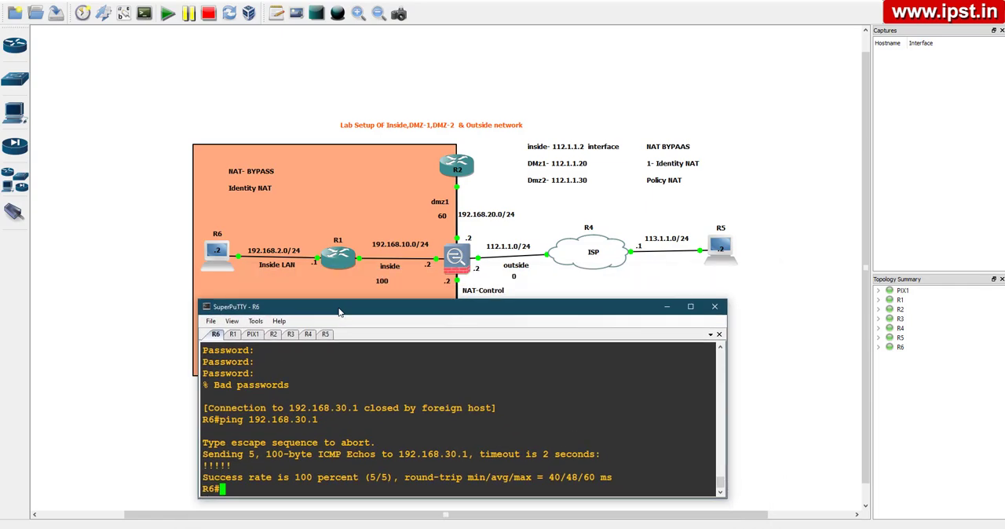
left_click(666, 307)
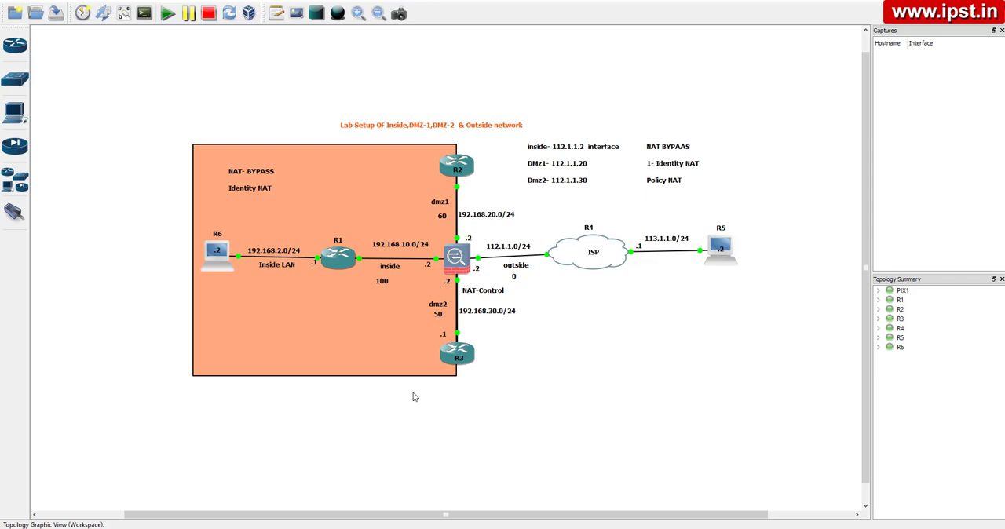
Add a note reading "POLICY nat" to the topology and place it just above the lab setup title
left_click(277, 14)
left_click(375, 80)
type("POLICY nat")
key("BackSpace")
key("BackSpace")
key("BackSpace")
key("BackSpace")
type("nat")
left_click(445, 89)
left_click_drag(394, 79, 433, 94)
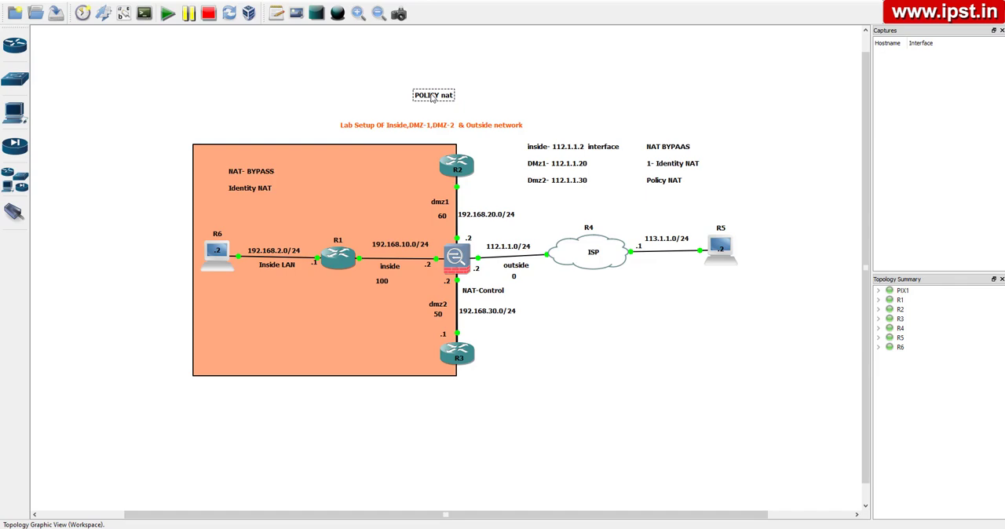
Add a note reading "8.0---------8.3" above the orange NAT-BYPASS area of the topology
left_click(276, 14)
left_click(246, 86)
type("8.0---------8.3")
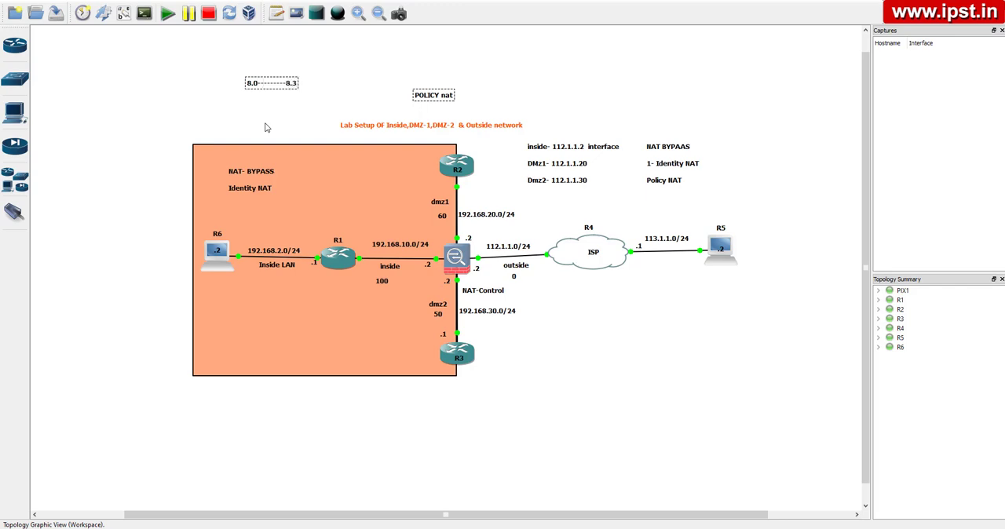